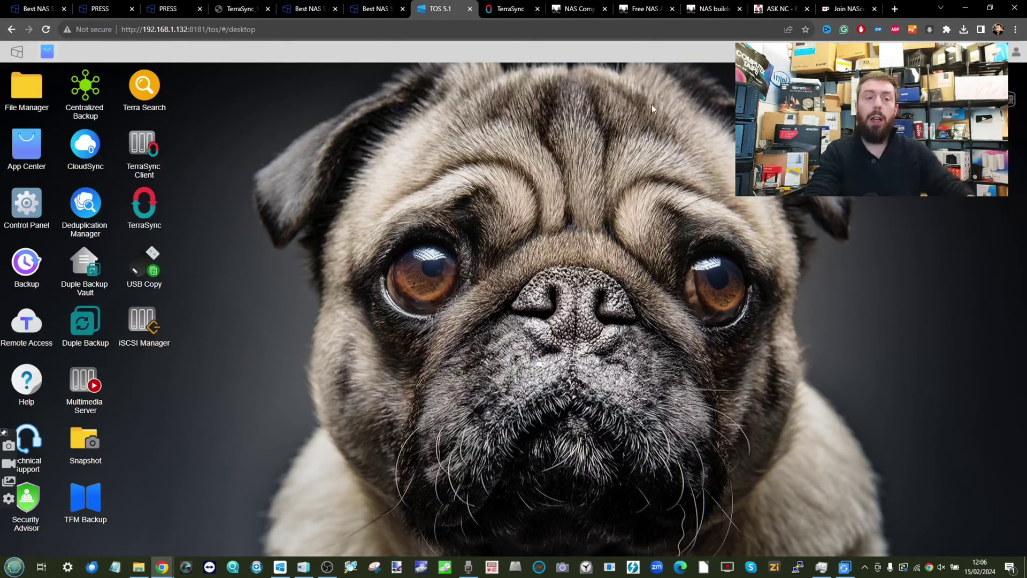
Step: In App Center, review the Centralized Backup details, then scroll the 22-app Recommended list
left_click(15, 152)
scroll(512, 251, "down", 1)
scroll(513, 254, "up", 1)
left_click(647, 237)
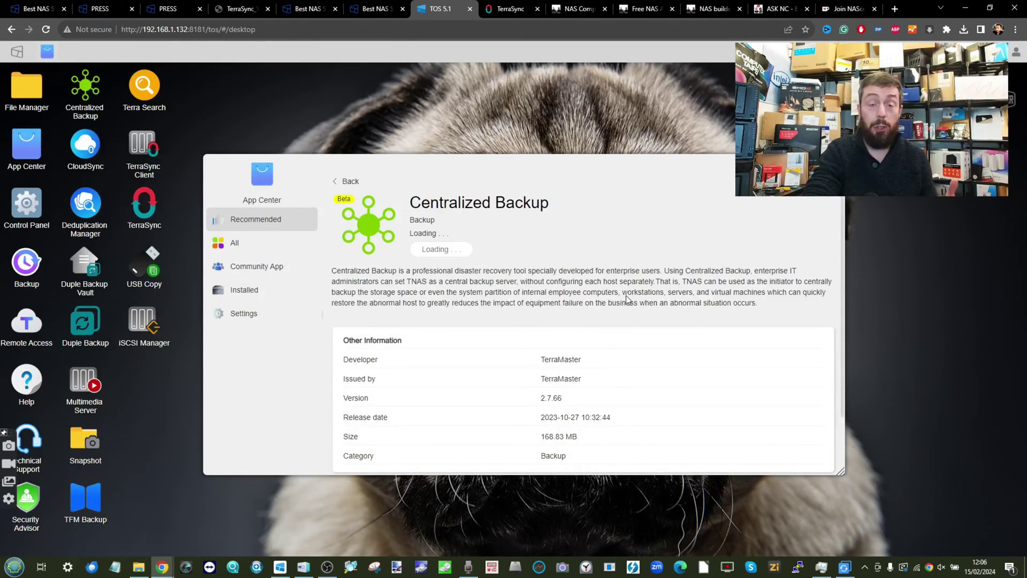
left_click(364, 181)
scroll(594, 277, "down", 1)
scroll(593, 278, "down", 1)
scroll(593, 278, "down", 2)
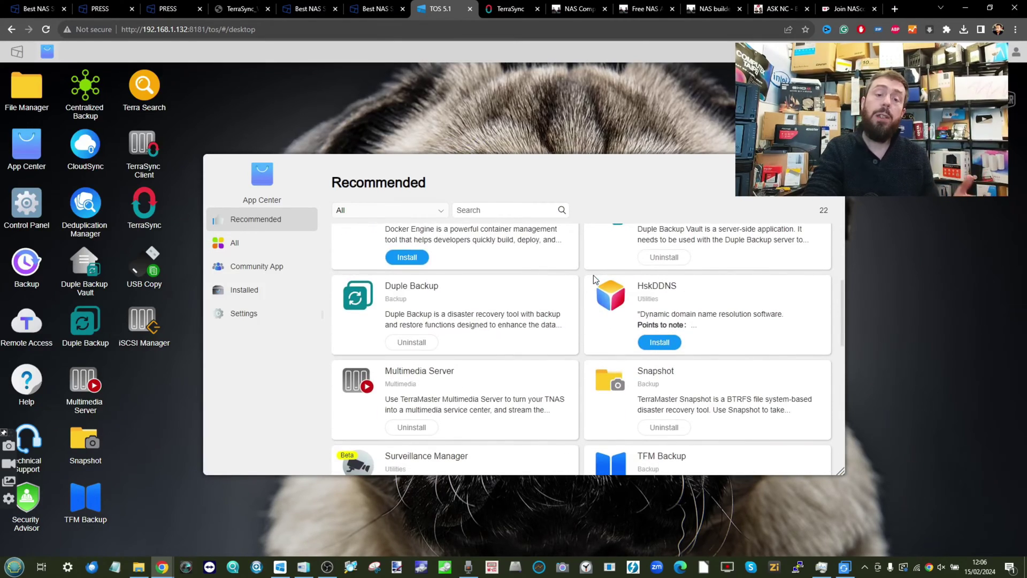
scroll(594, 278, "down", 4)
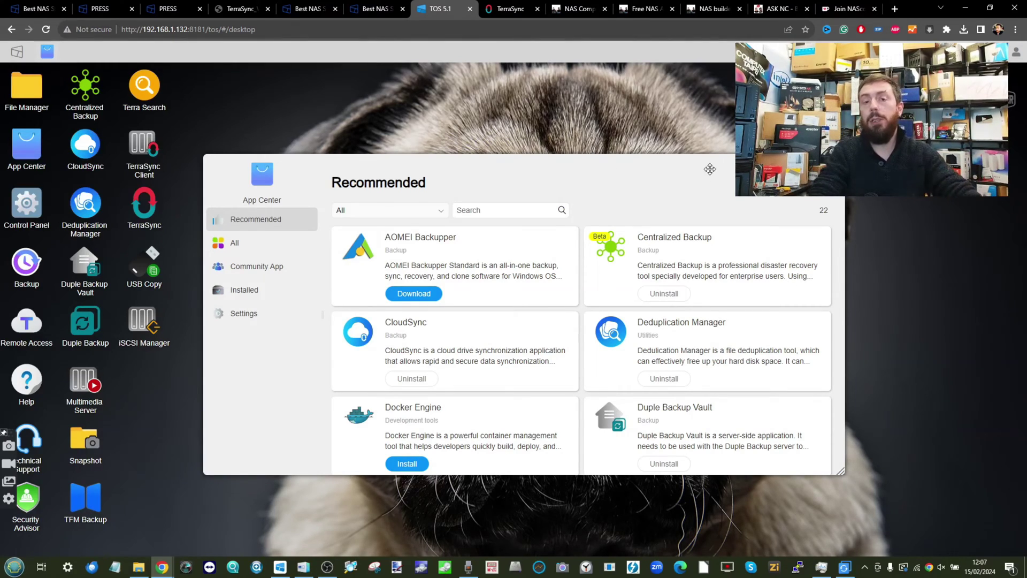
Step: View AOMEI Backupper's App Center page (6.3.0, 110.67 MB) and check the PC app's Home and Backup pages
left_click(435, 246)
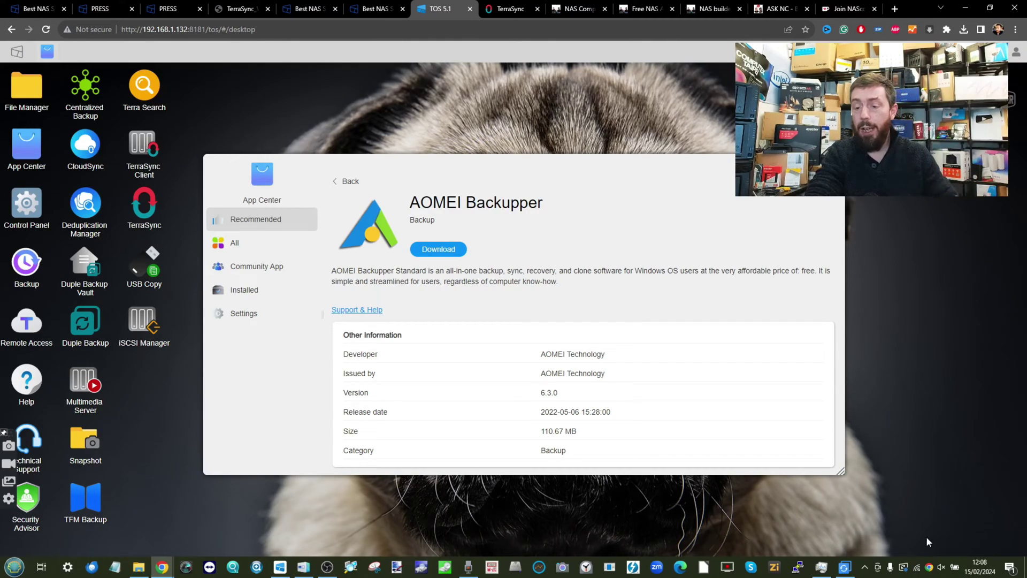
left_click(844, 567)
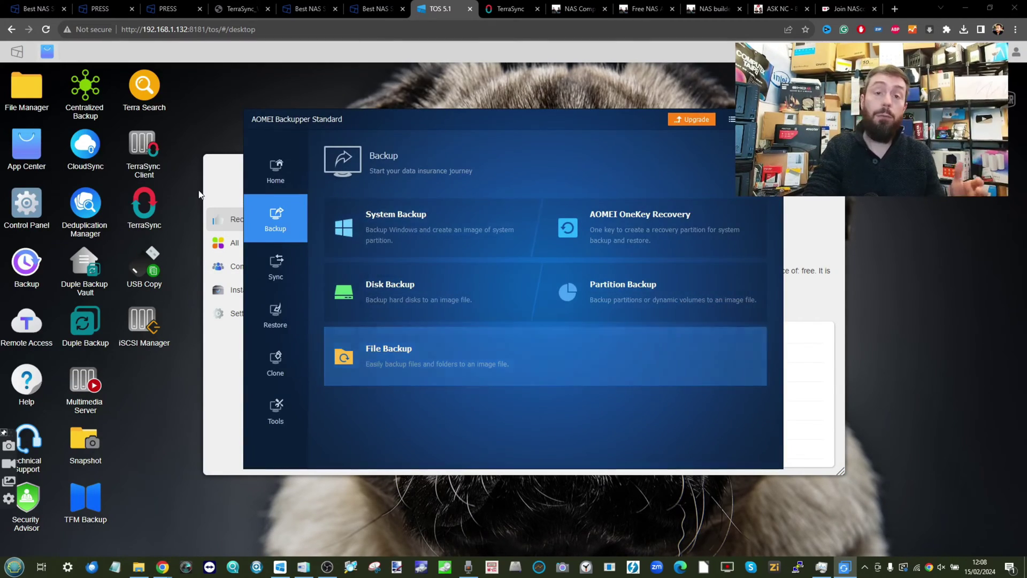
left_click(281, 181)
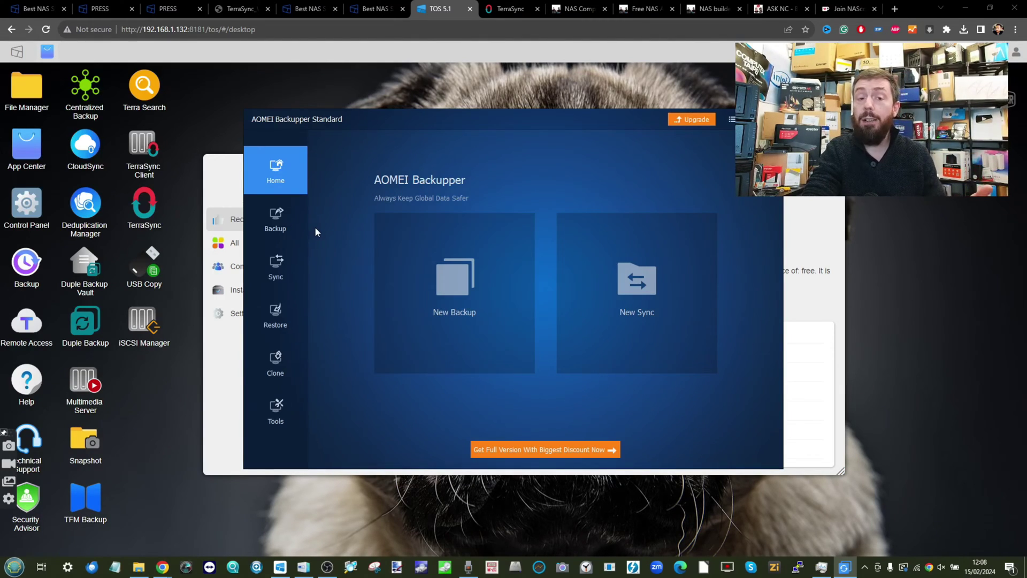
left_click(267, 223)
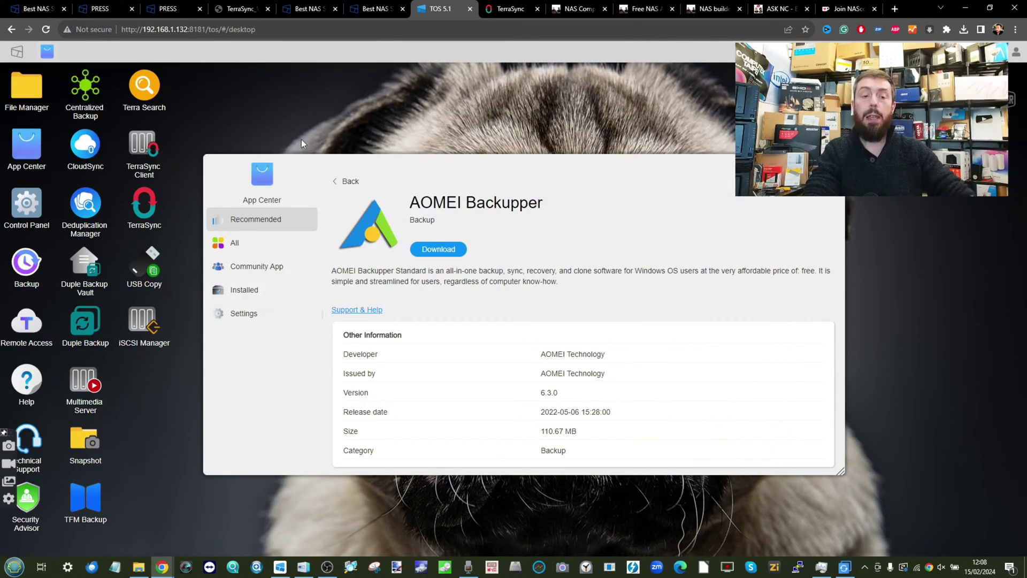
Step: Show all apps, launch Centralized Backup from the desktop, and check its Device type filter
left_click(347, 181)
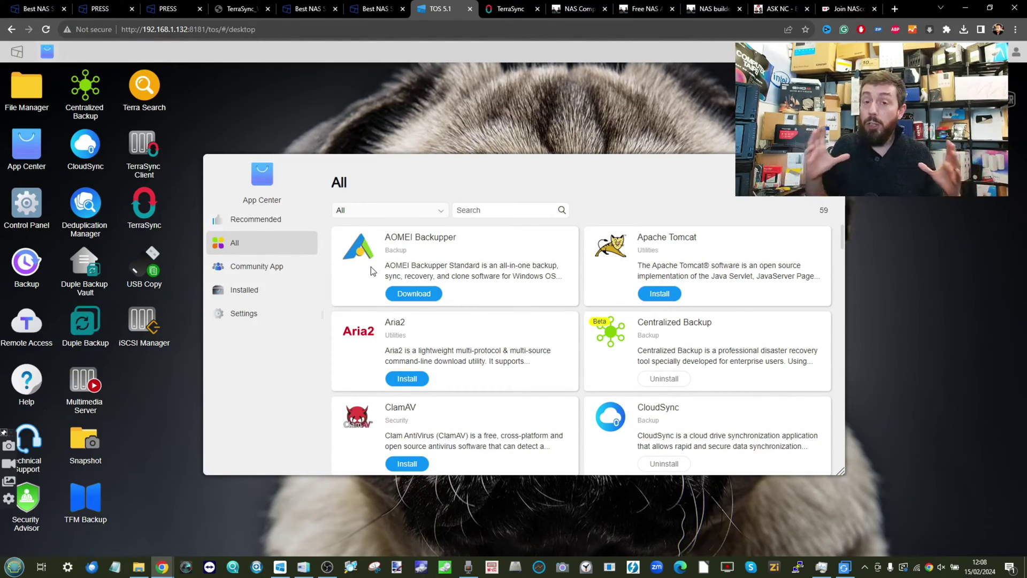
left_click(89, 95)
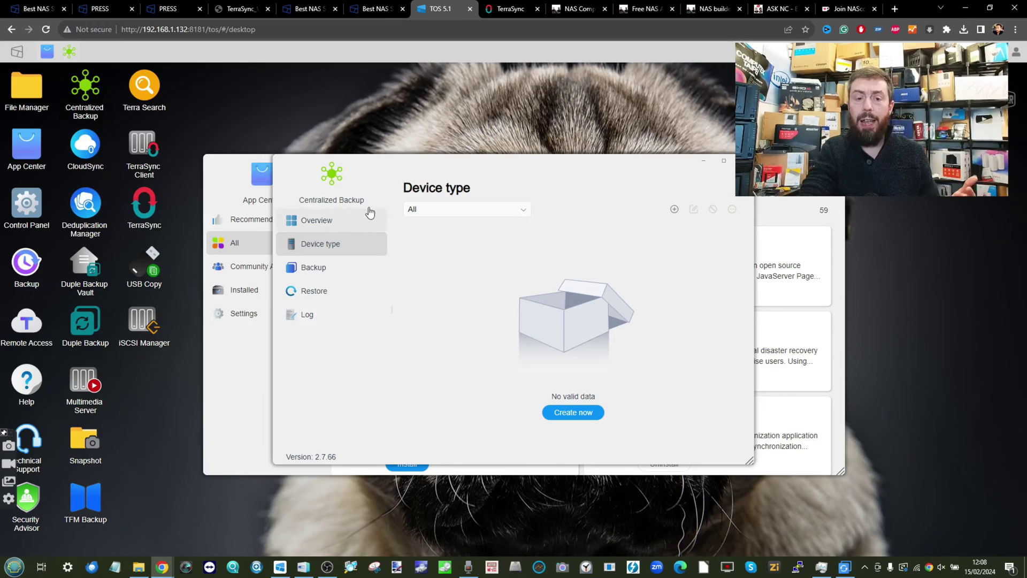
left_click(442, 210)
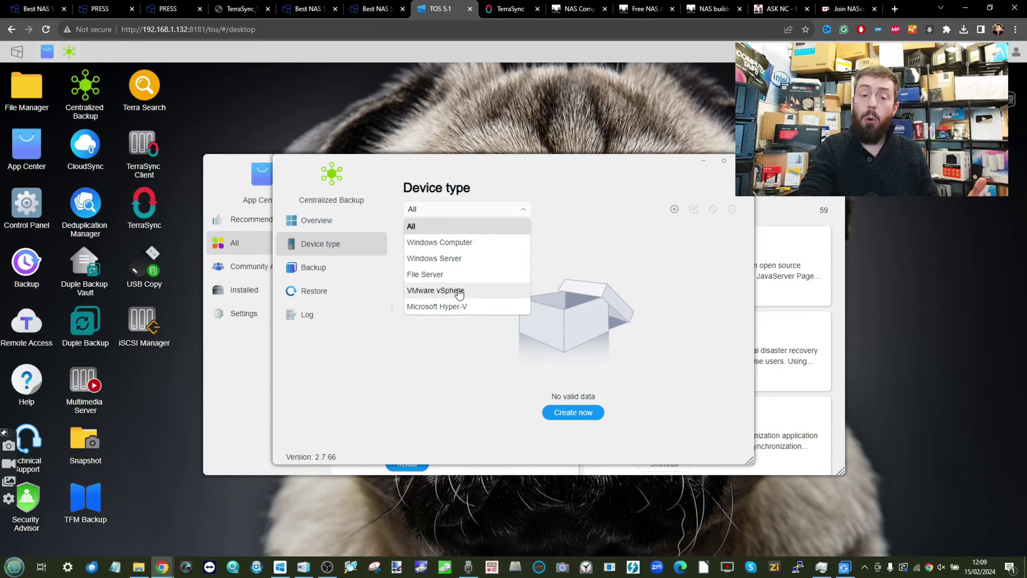
Step: Start adding a Windows PC/Windows Server device in Centralized Backup
left_click(438, 360)
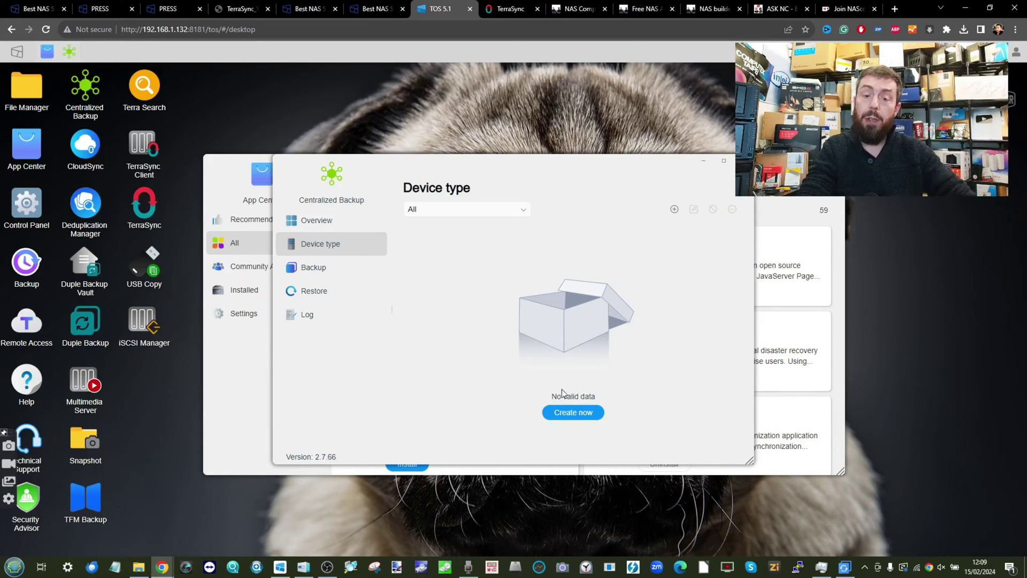
left_click(563, 413)
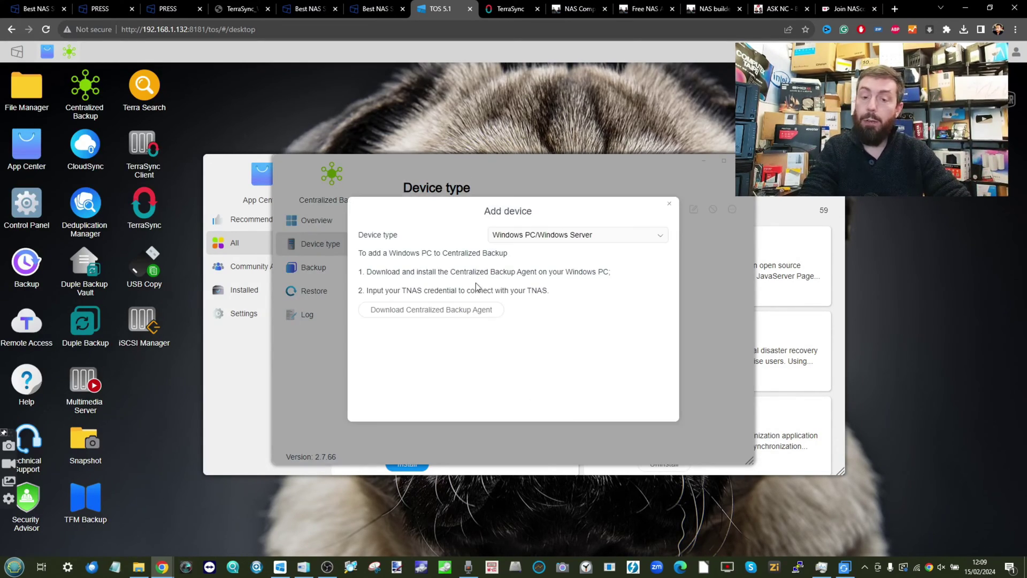
left_click(530, 245)
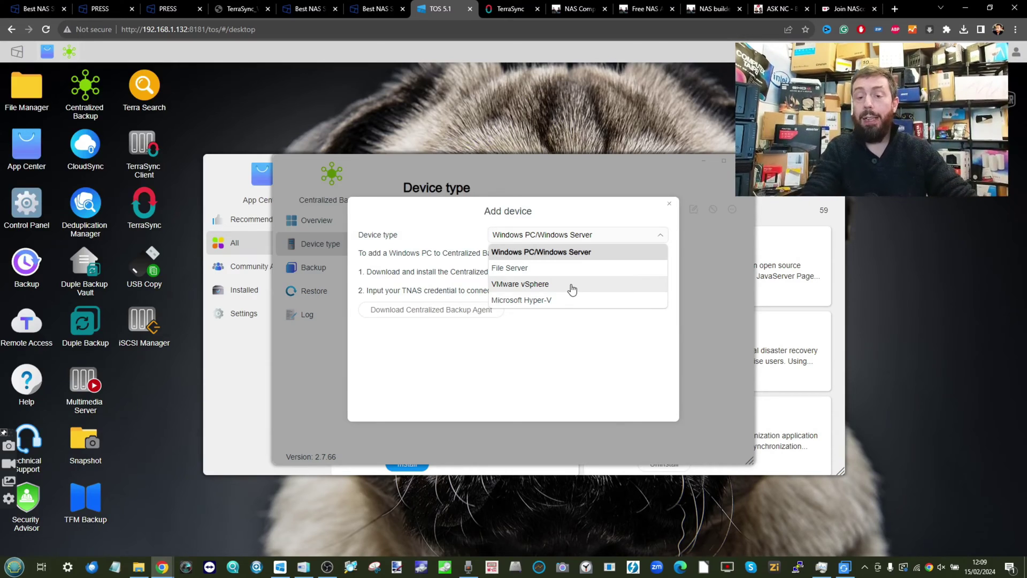
left_click(492, 386)
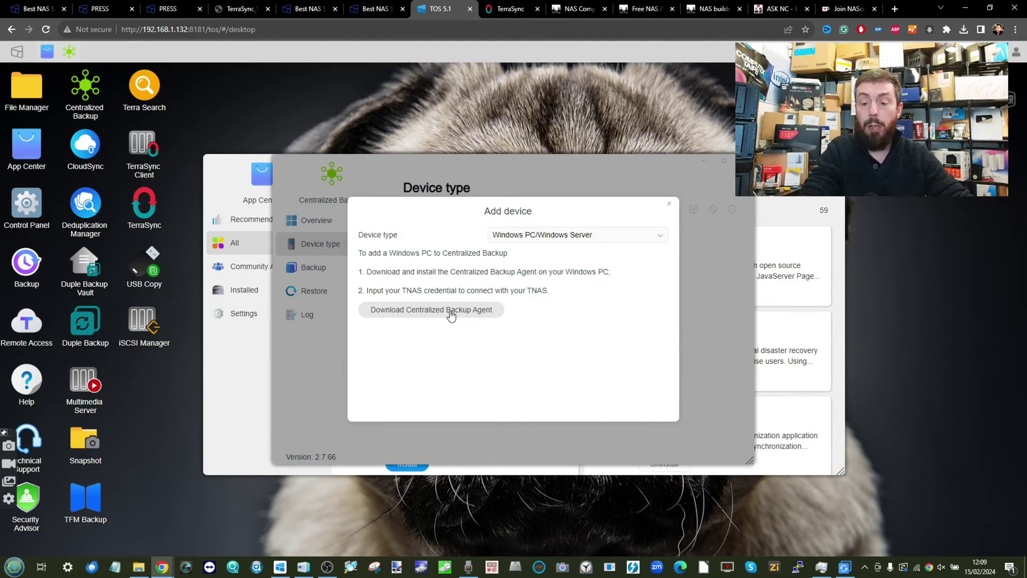
Step: Launch Centralized Backup Agent on the PC via Start menu search and find its tray icon
left_click(845, 566)
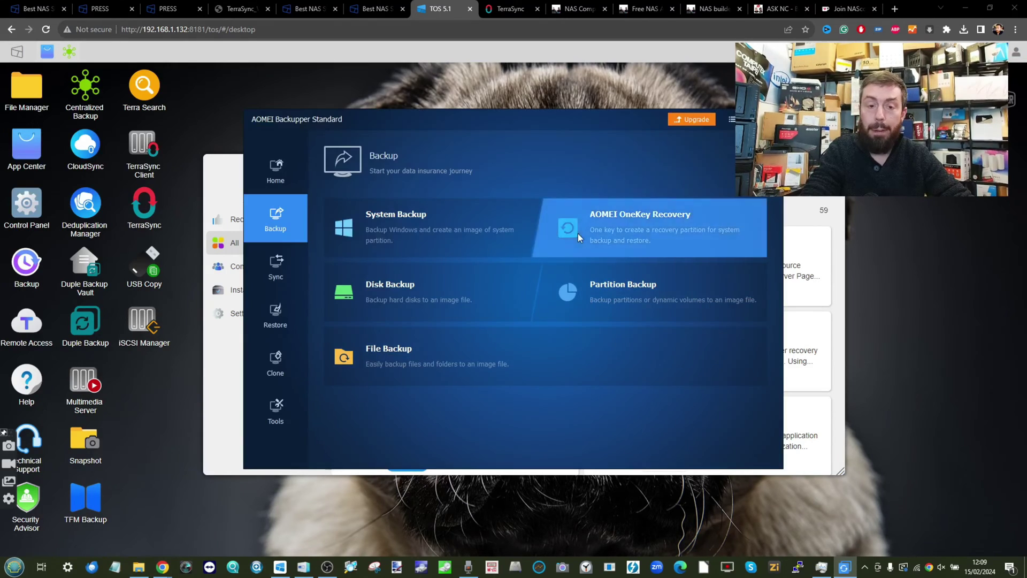
key("alt+Tab")
key("super")
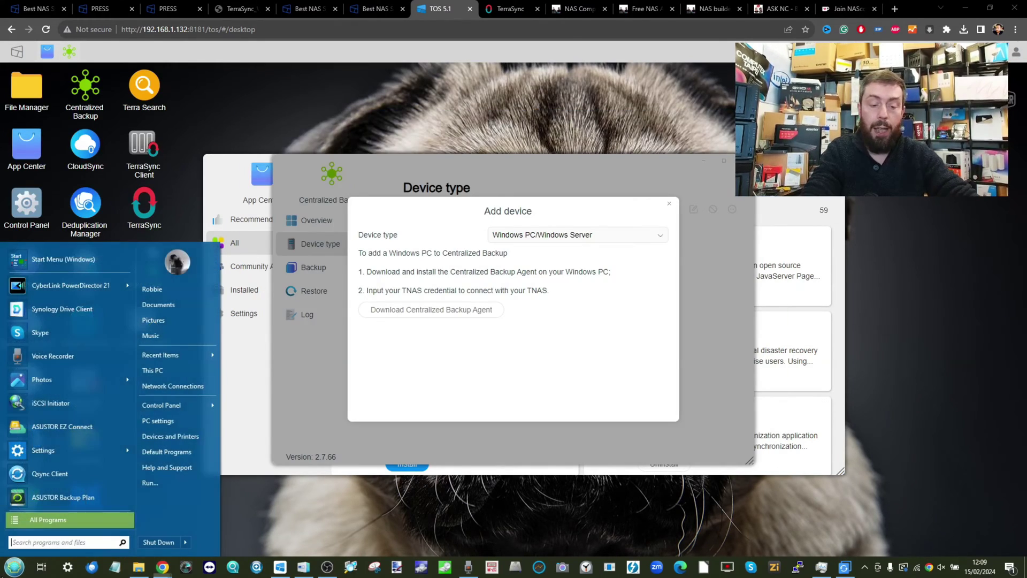
type("centr")
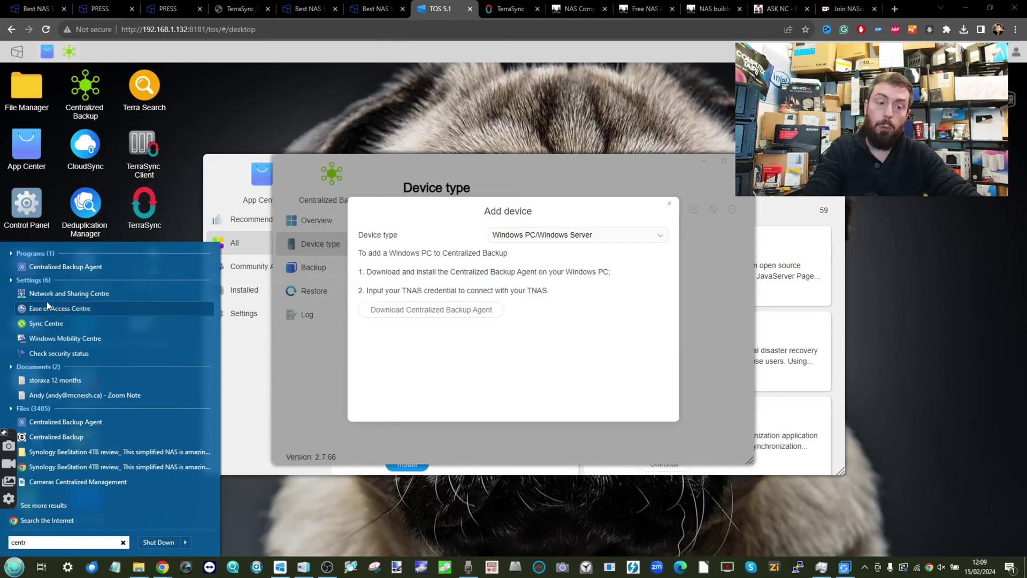
left_click(100, 267)
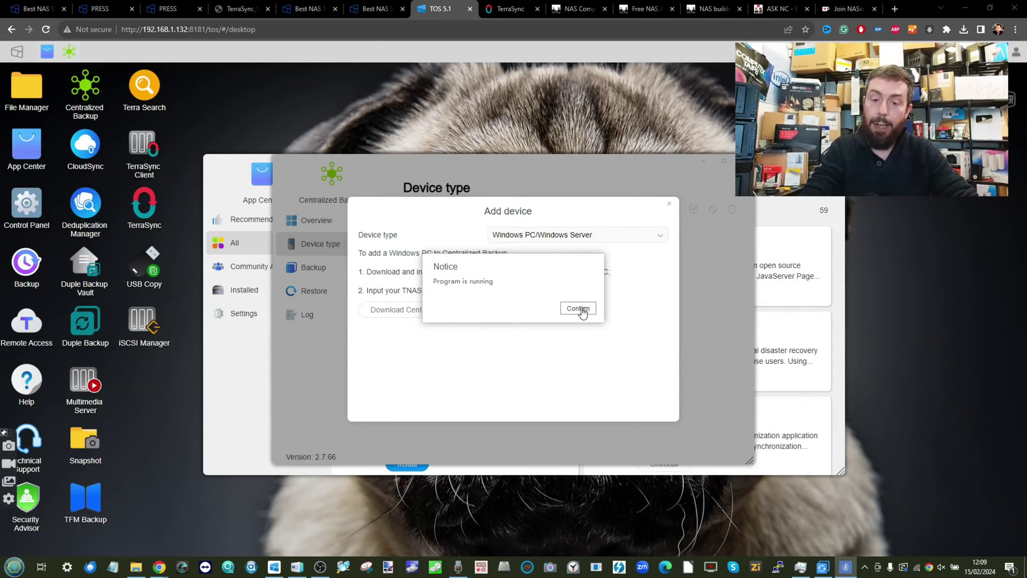
left_click(580, 309)
left_click(865, 567)
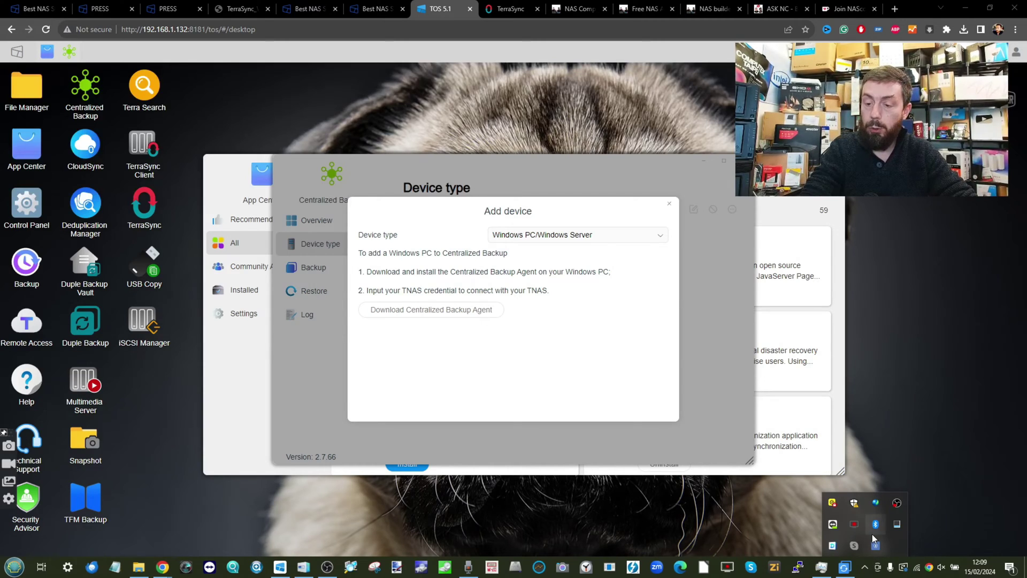
double_click(873, 527)
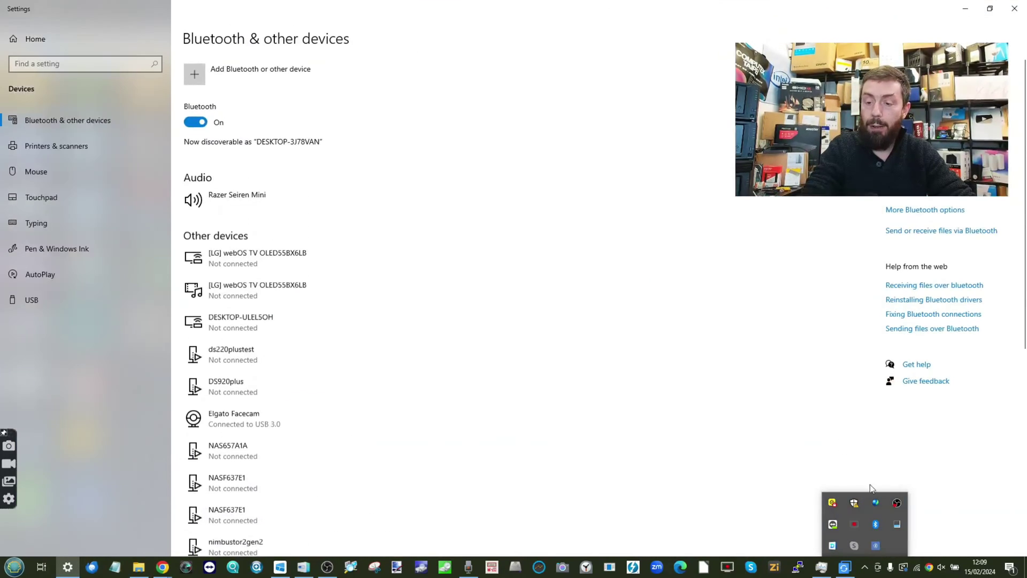
left_click(1014, 9)
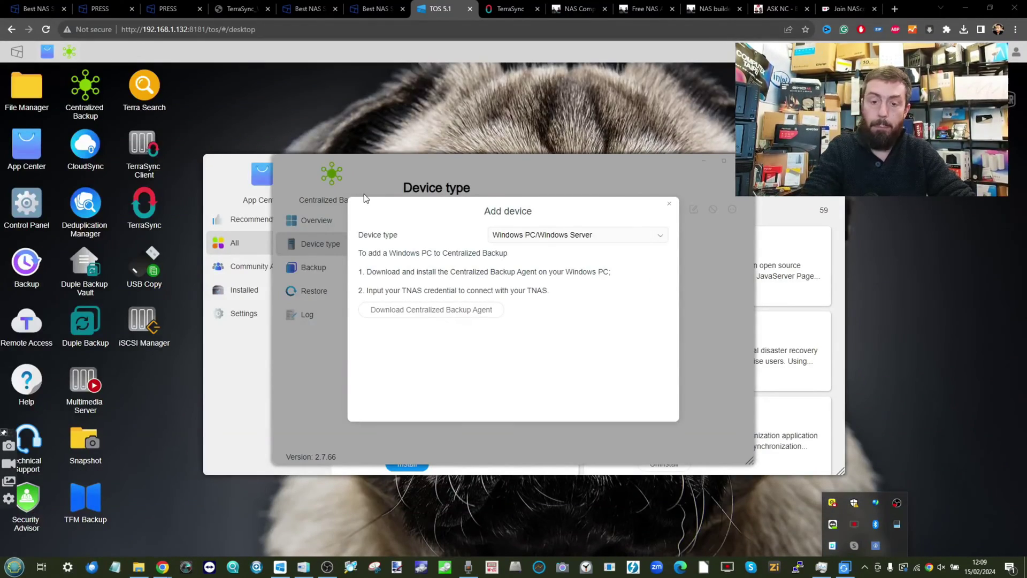
Step: Change the agent's server address to 192.168.1.132 through Edit connection and confirm
right_click(875, 546)
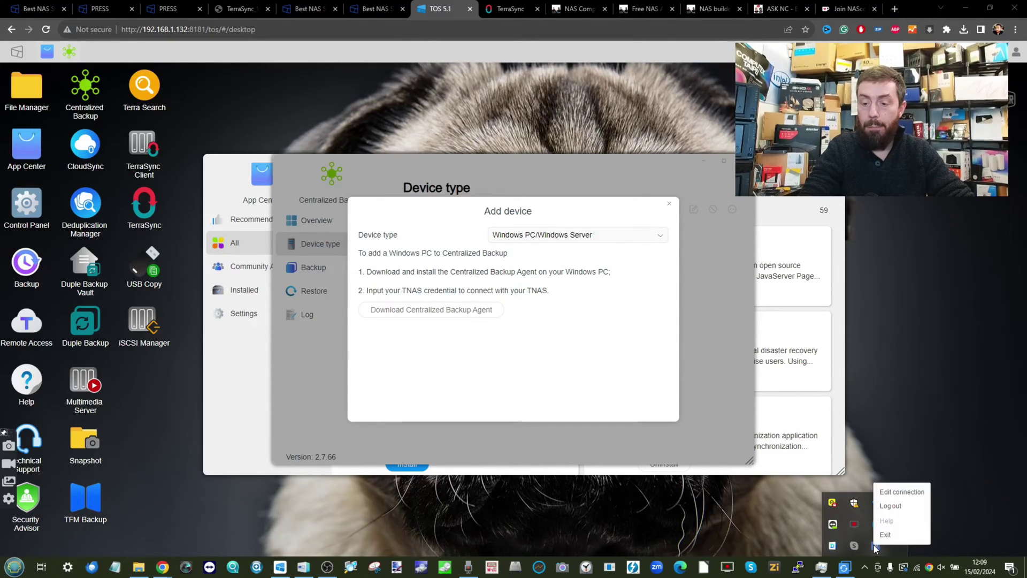
left_click(897, 493)
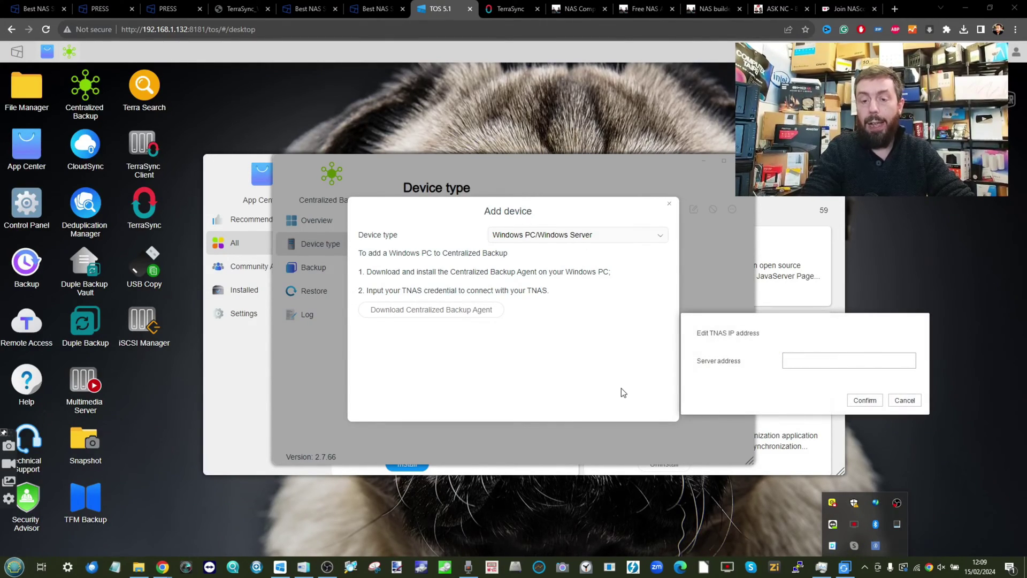
left_click(786, 360)
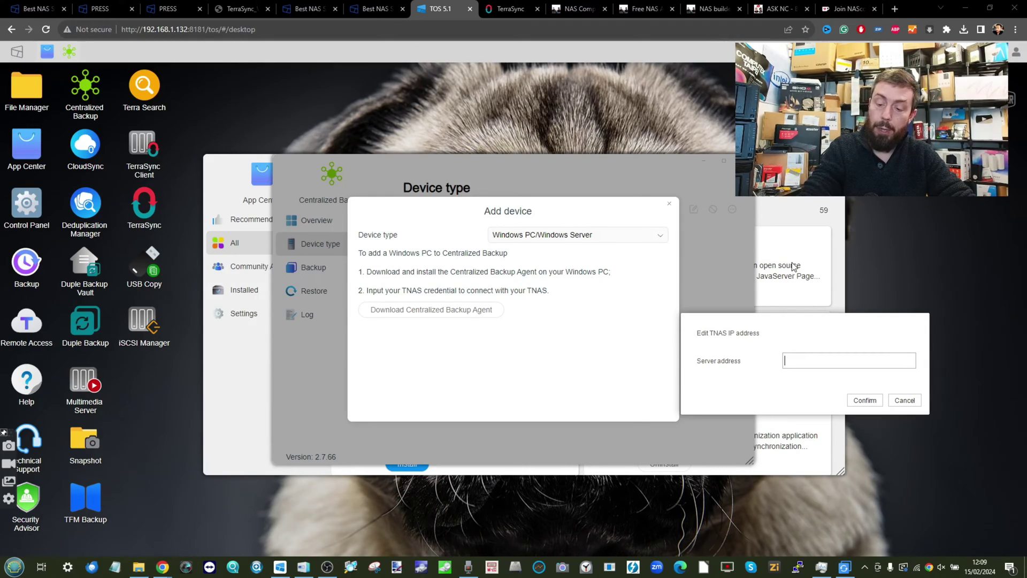
type("192.168.1.")
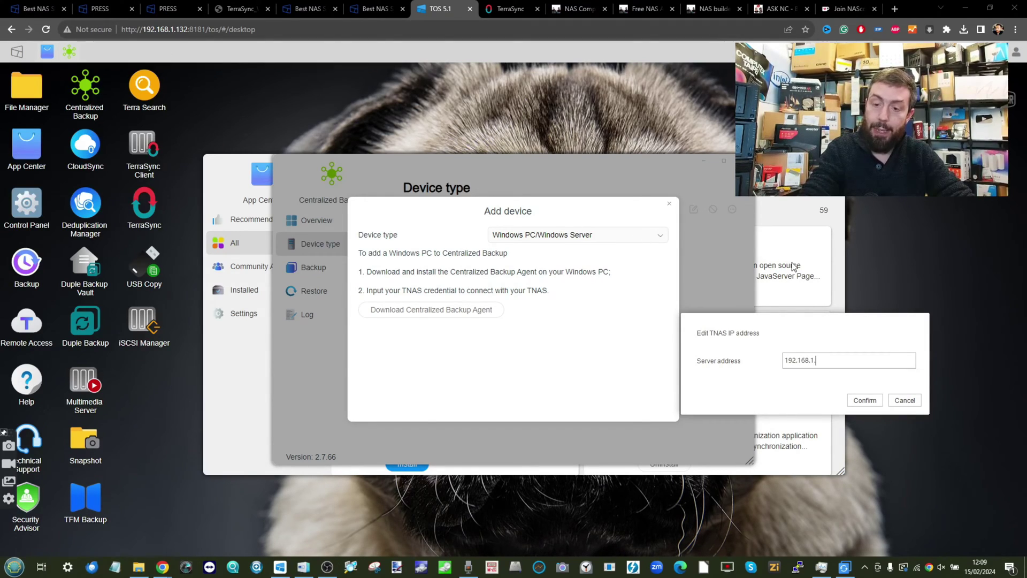
type("132")
left_click(862, 401)
left_click(577, 309)
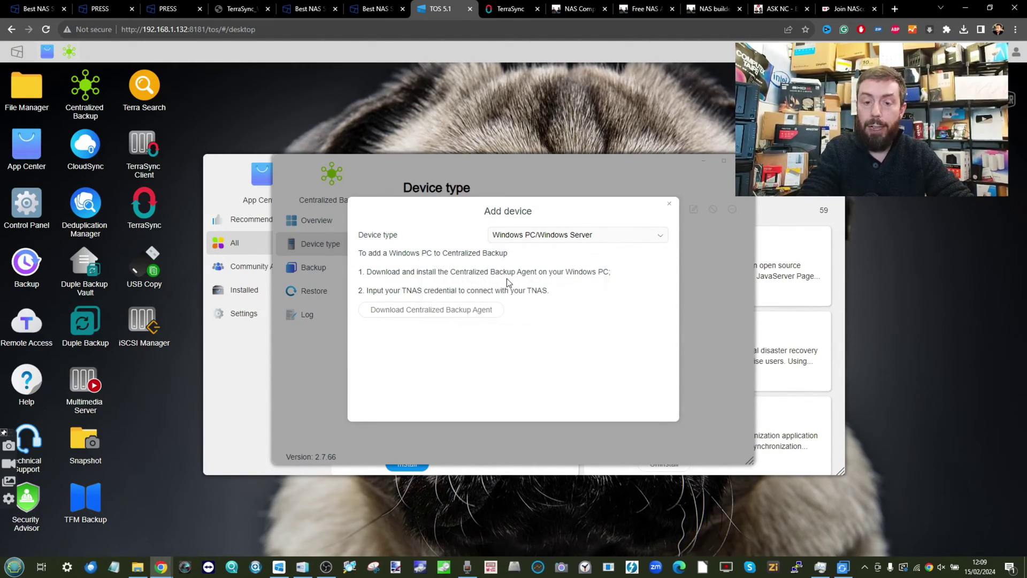
Step: Close the Add device dialog and select the Windows computer at 192.168.1.193 in the device list
left_click(670, 207)
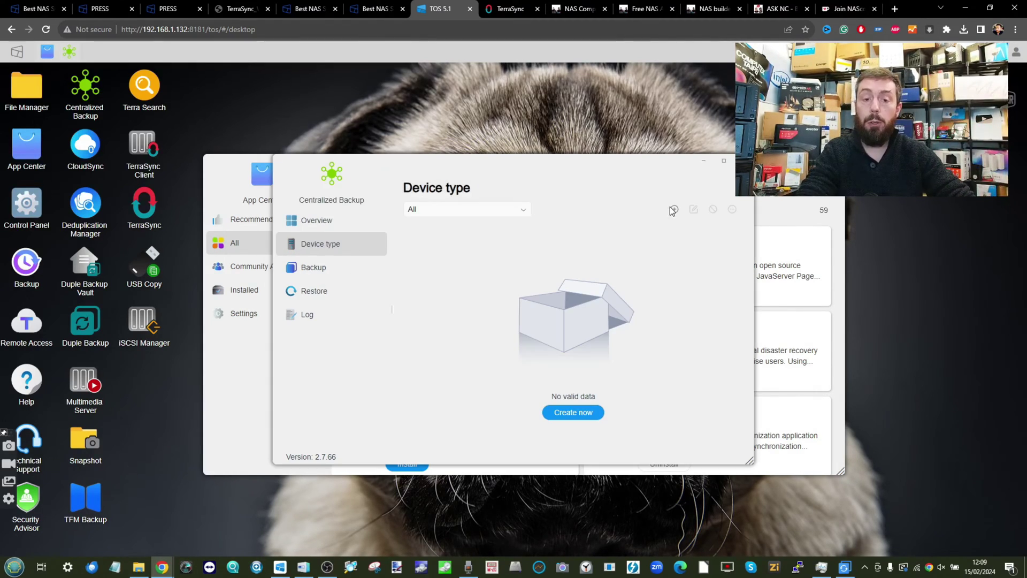
left_click(337, 219)
left_click(328, 243)
left_click(704, 161)
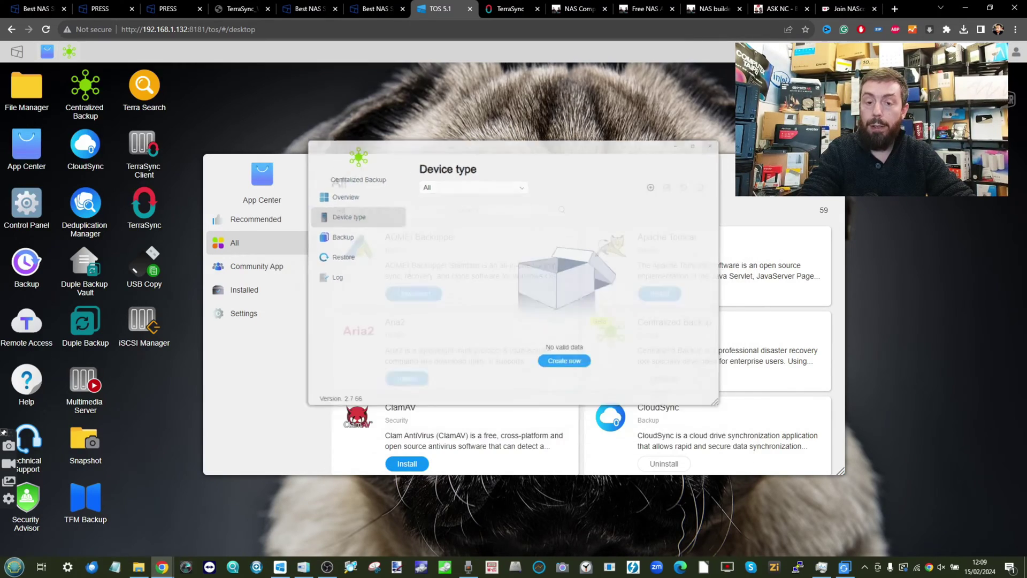
left_click(69, 51)
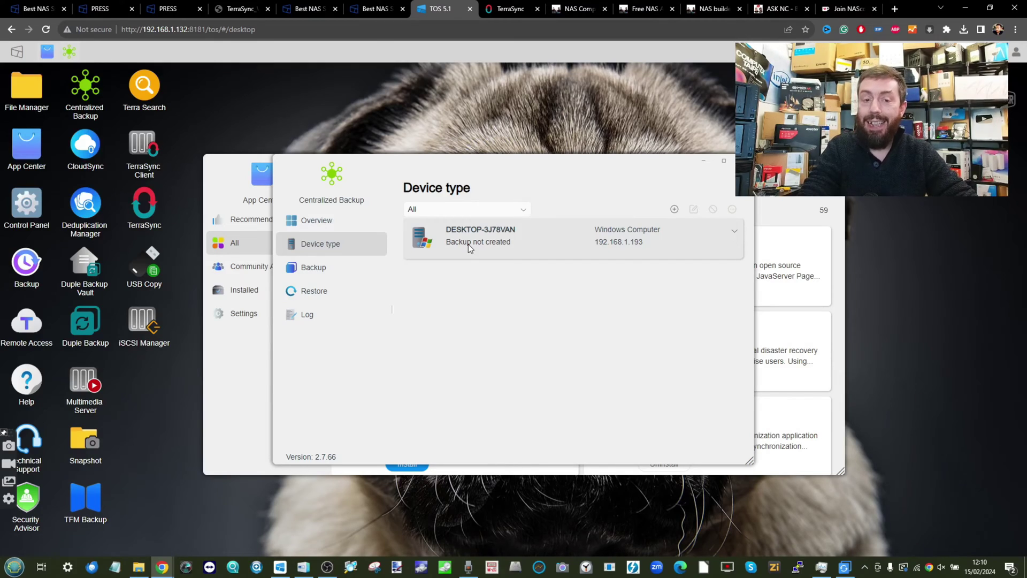
left_click(511, 214)
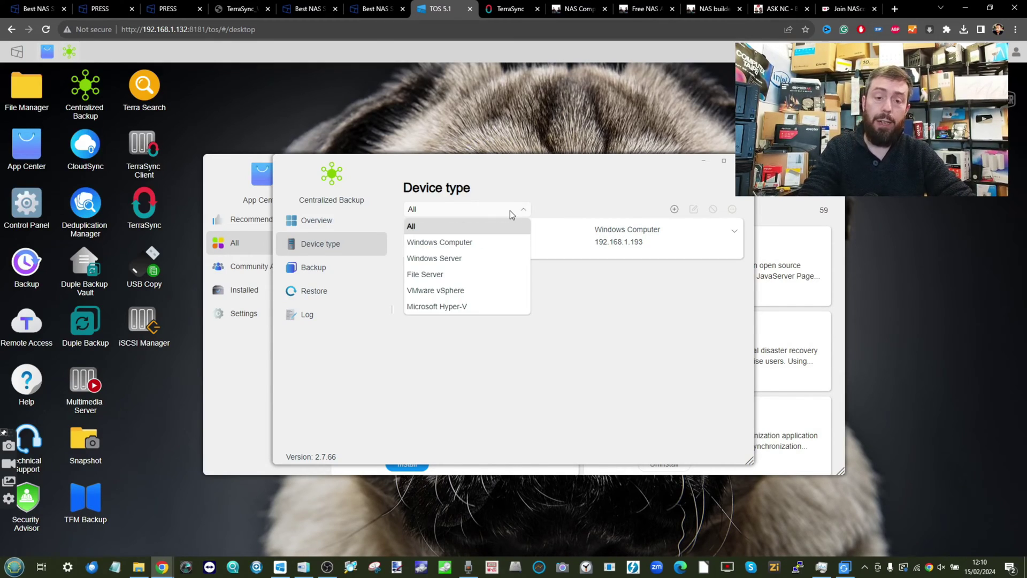
left_click(671, 348)
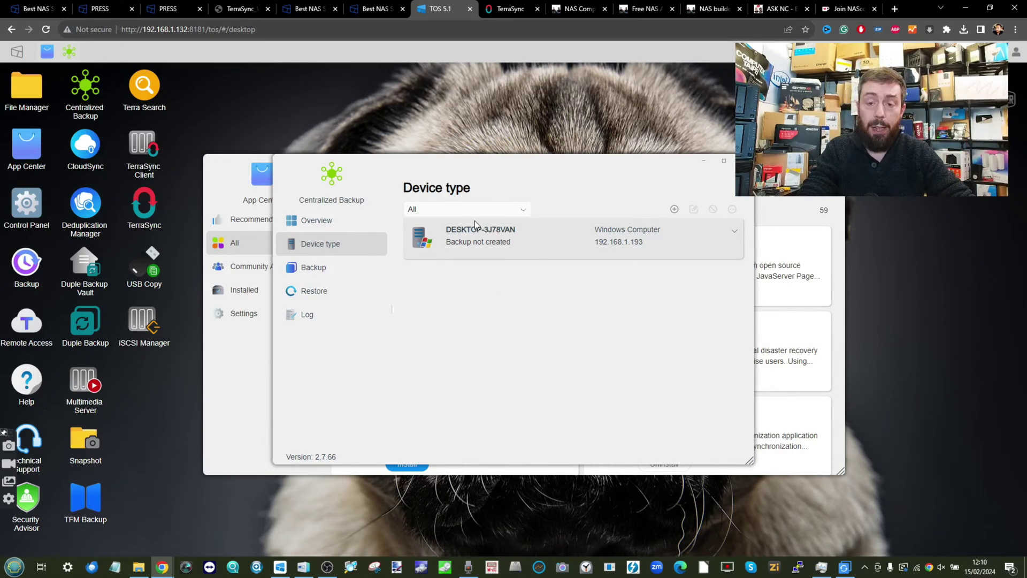
left_click(492, 241)
Step: On the Backup page, filter to Windows computers and start a new backup task
left_click(311, 269)
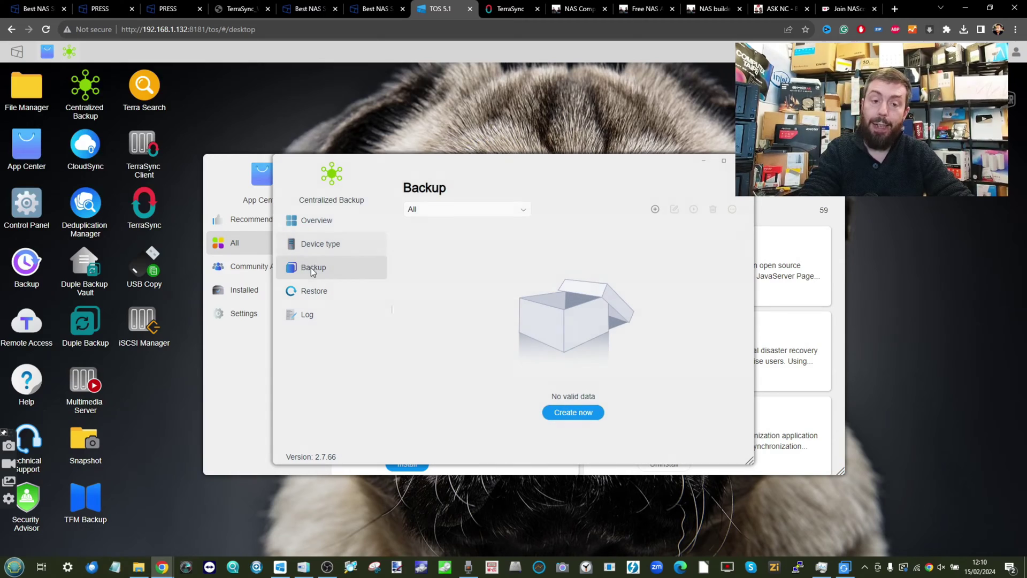
left_click(469, 209)
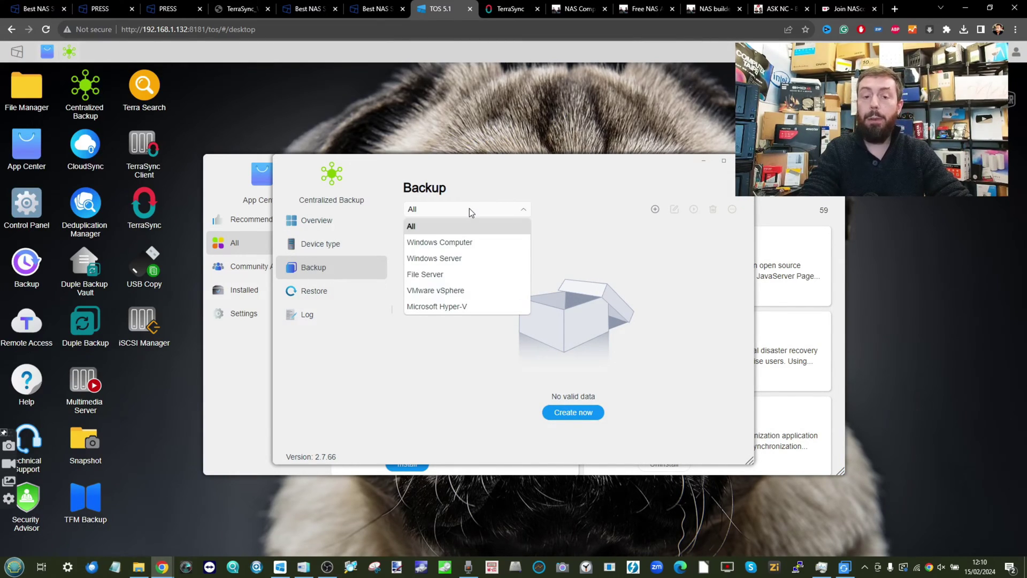
left_click(450, 242)
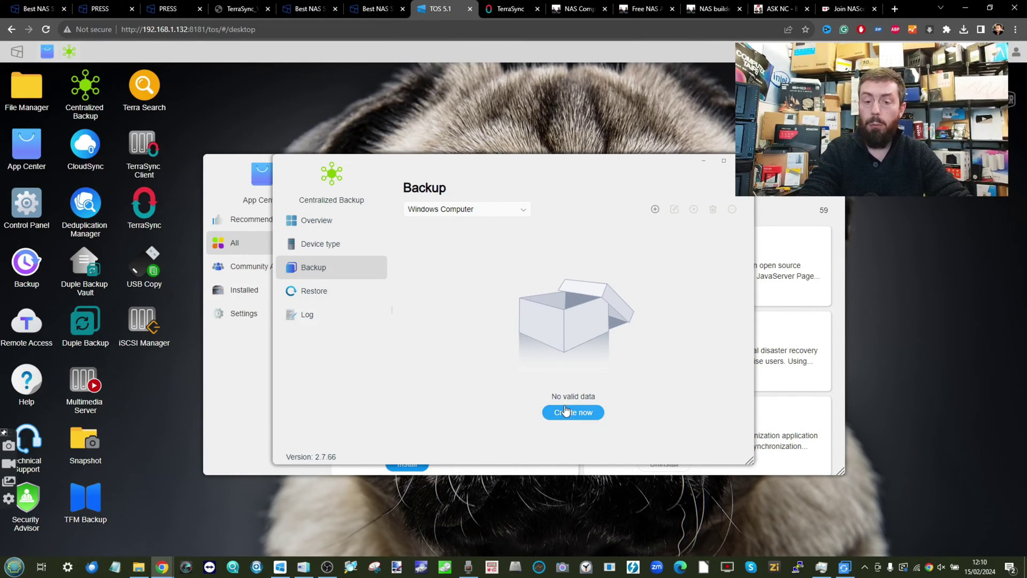
left_click(584, 412)
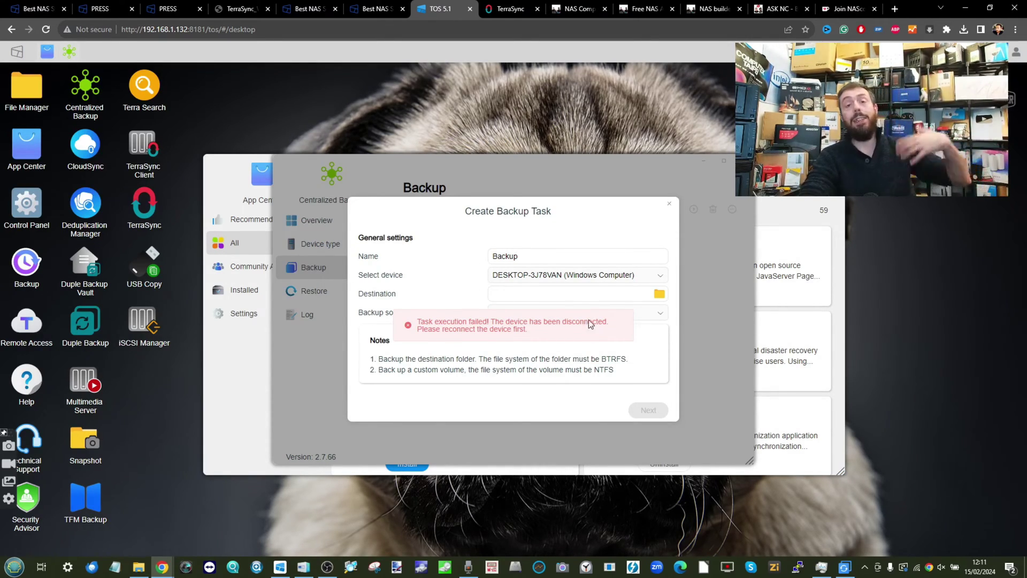
Step: Set destination /Volume1/Multimedia and source System backup, then advance to the confirmation summary
left_click(658, 293)
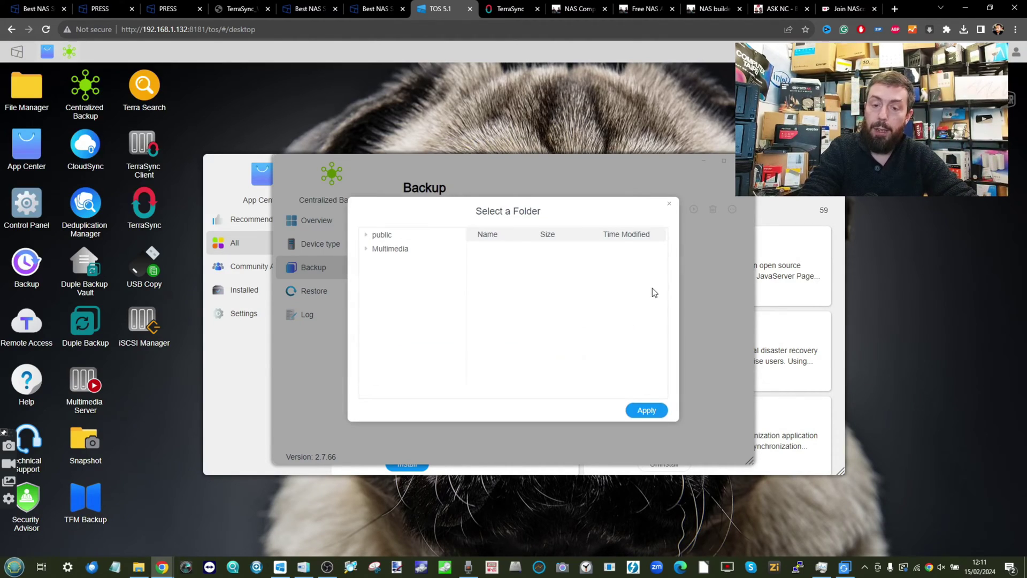
left_click(385, 249)
left_click(646, 410)
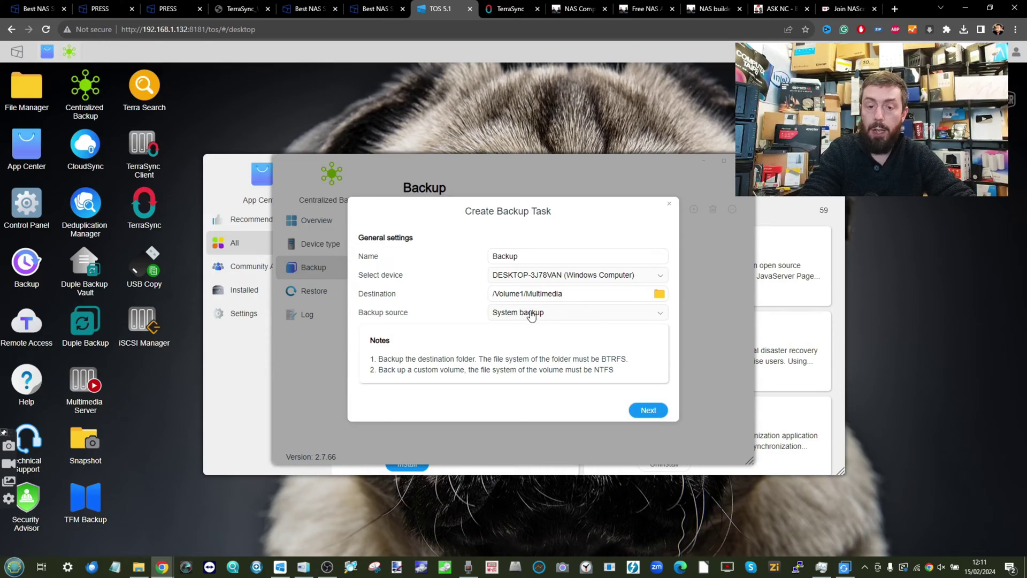
left_click(531, 314)
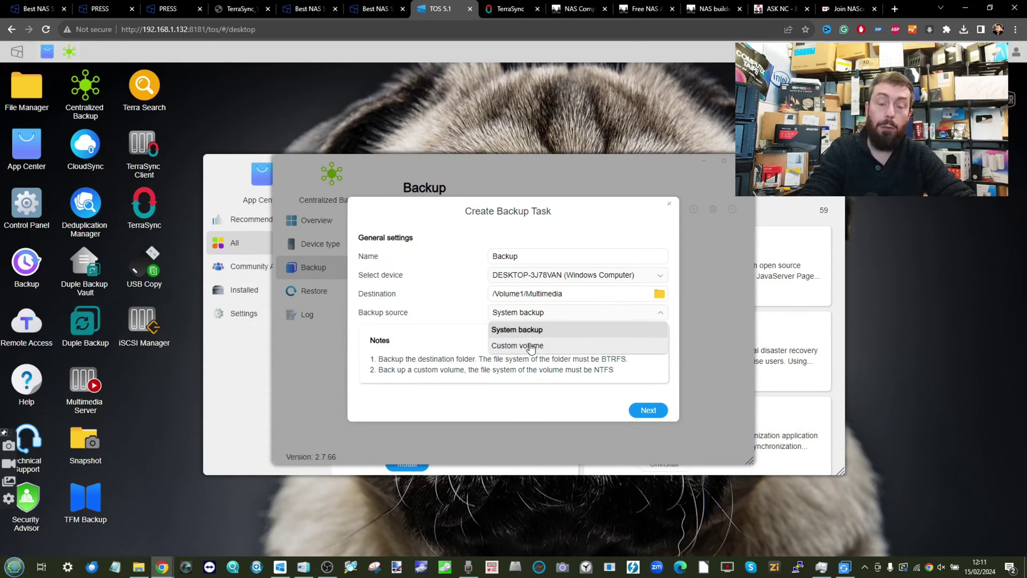
left_click(531, 346)
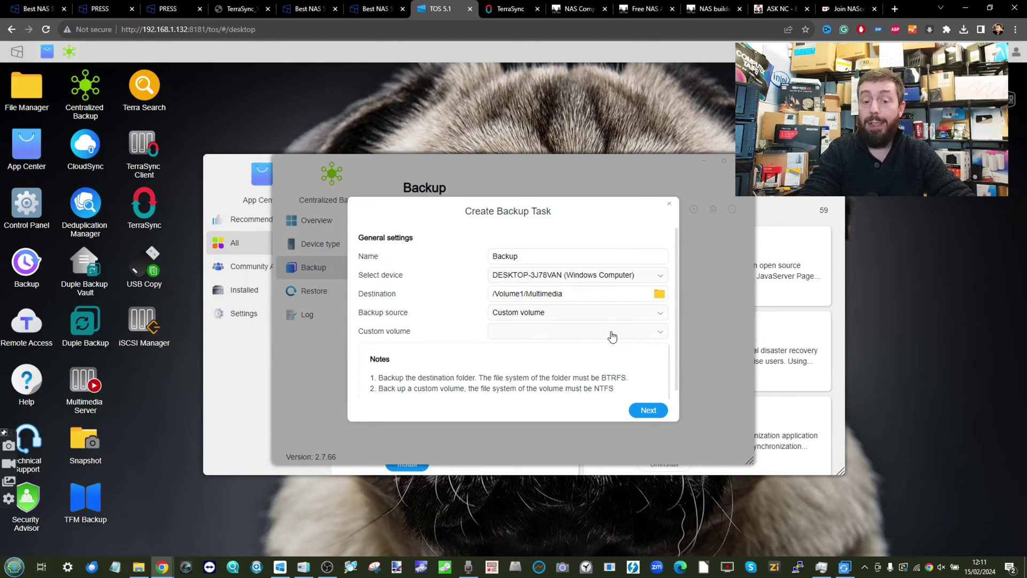
left_click(659, 314)
left_click(527, 331)
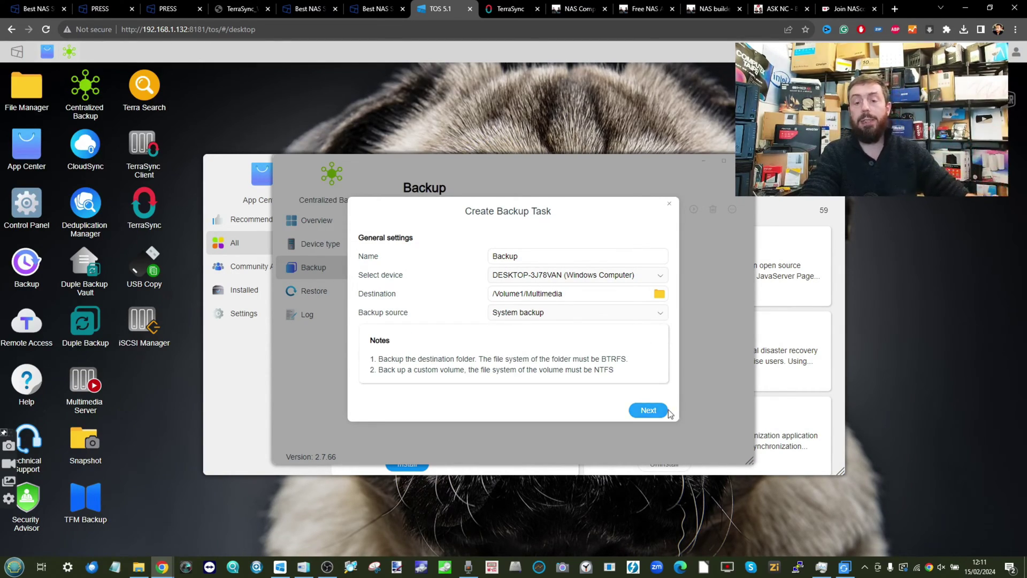
left_click(650, 410)
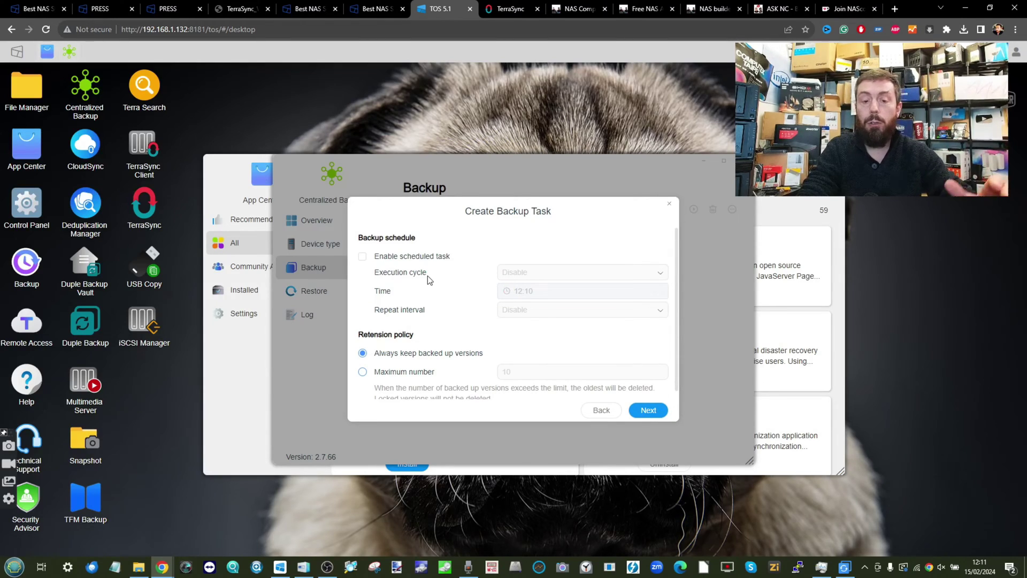
left_click(648, 410)
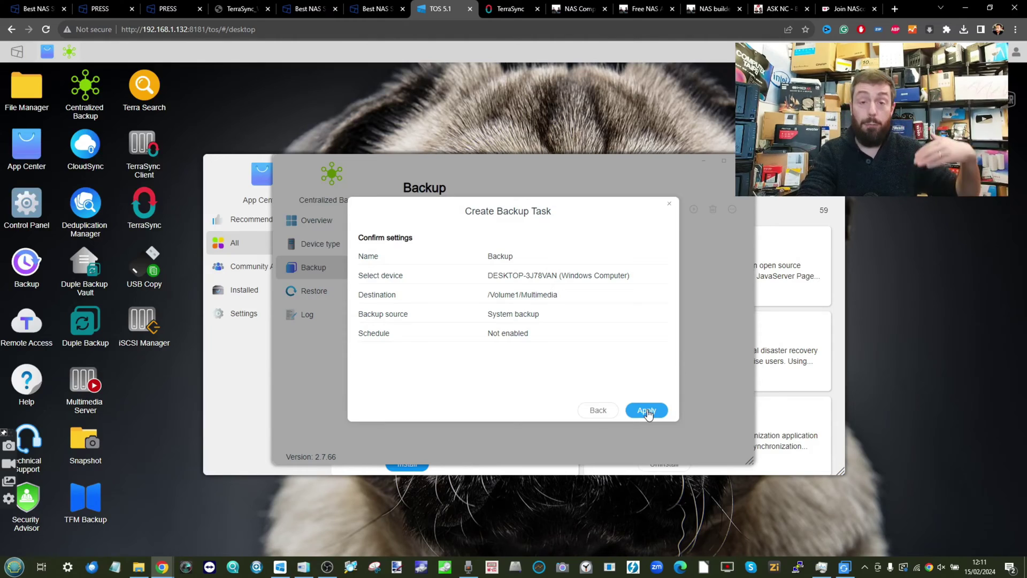
Step: Discard the unfinished backup task without applying it
left_click(668, 203)
left_click(465, 210)
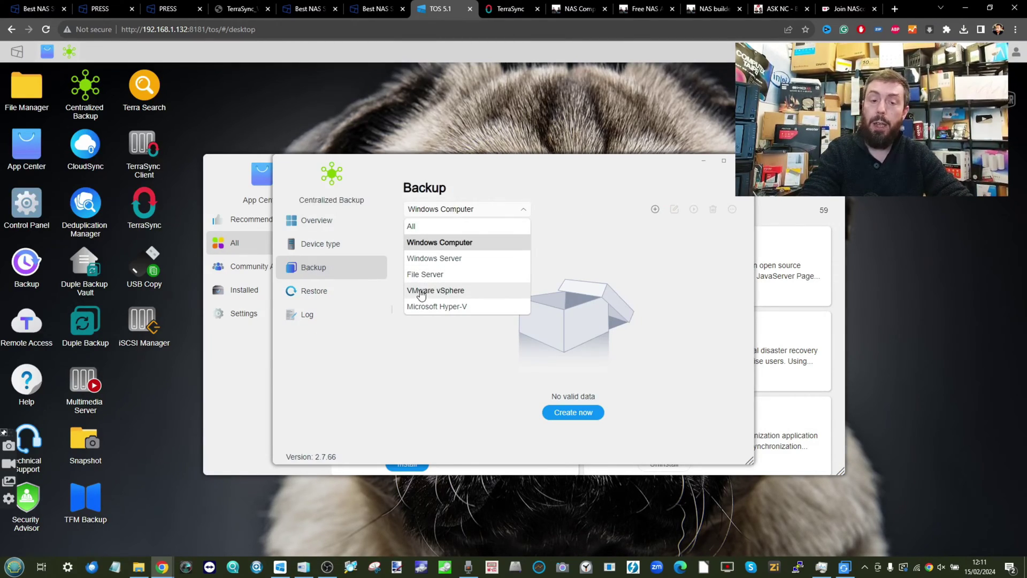
left_click(428, 388)
Step: Try creating a restore task, check its empty Backup task list, then close the app
left_click(312, 290)
left_click(577, 413)
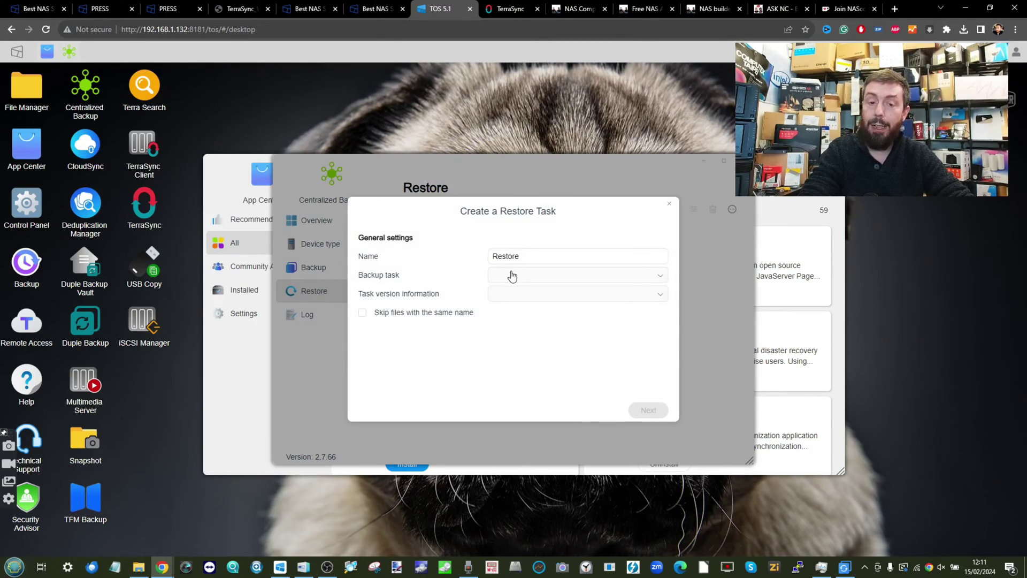
left_click(523, 261)
left_click(641, 273)
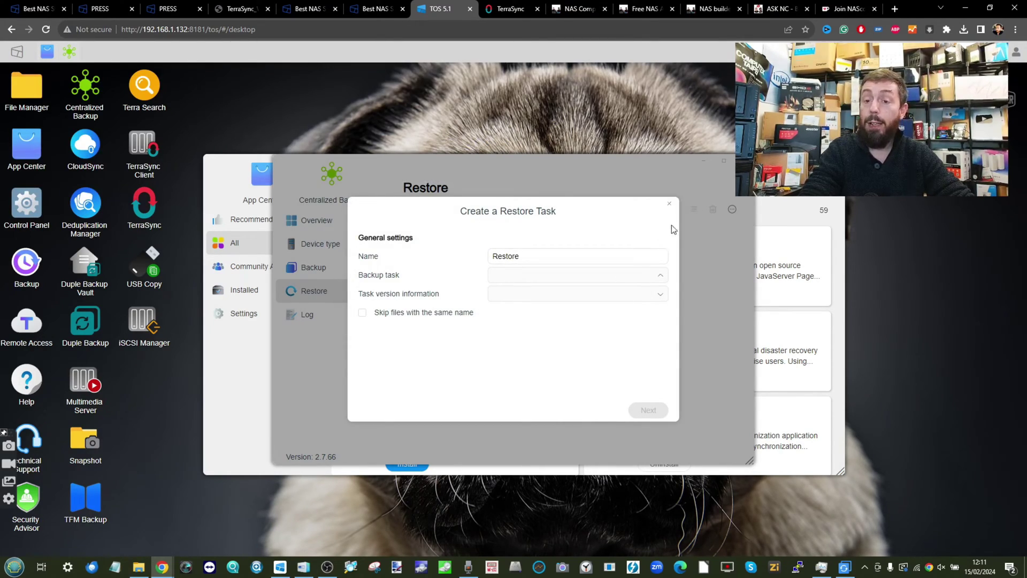
left_click(669, 204)
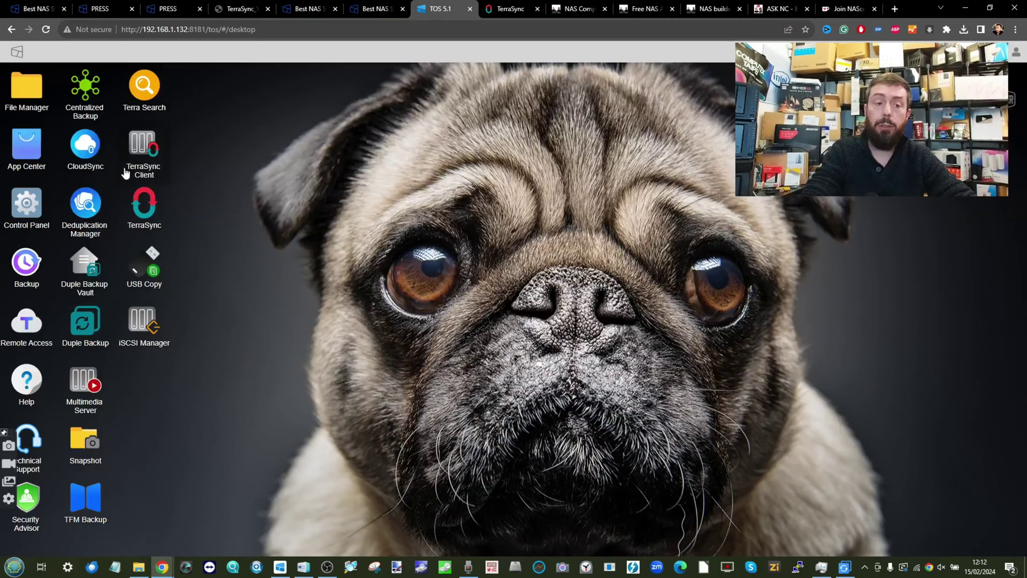
Step: Open Duple Backup and start a Volume backup task named task_1
left_click(85, 319)
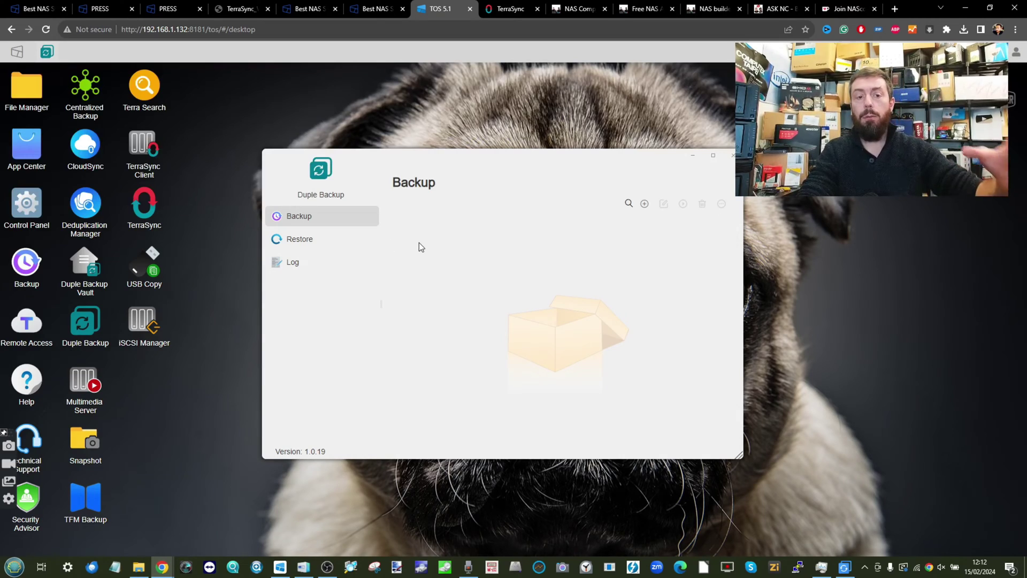
left_click(645, 205)
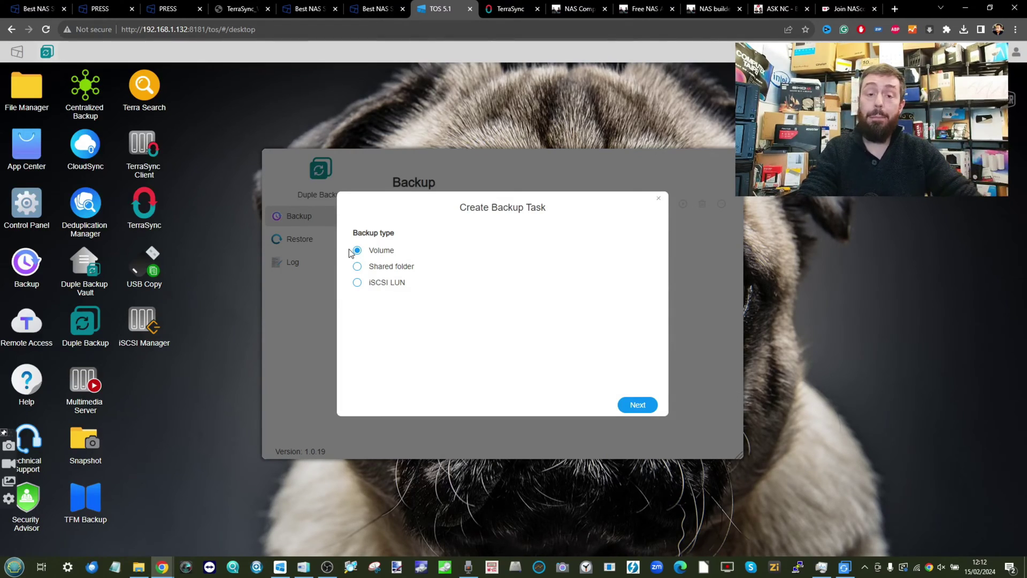
left_click(647, 406)
left_click(510, 248)
Step: Set the device type to Server and the destination type to Remote TNAS device
left_click(631, 269)
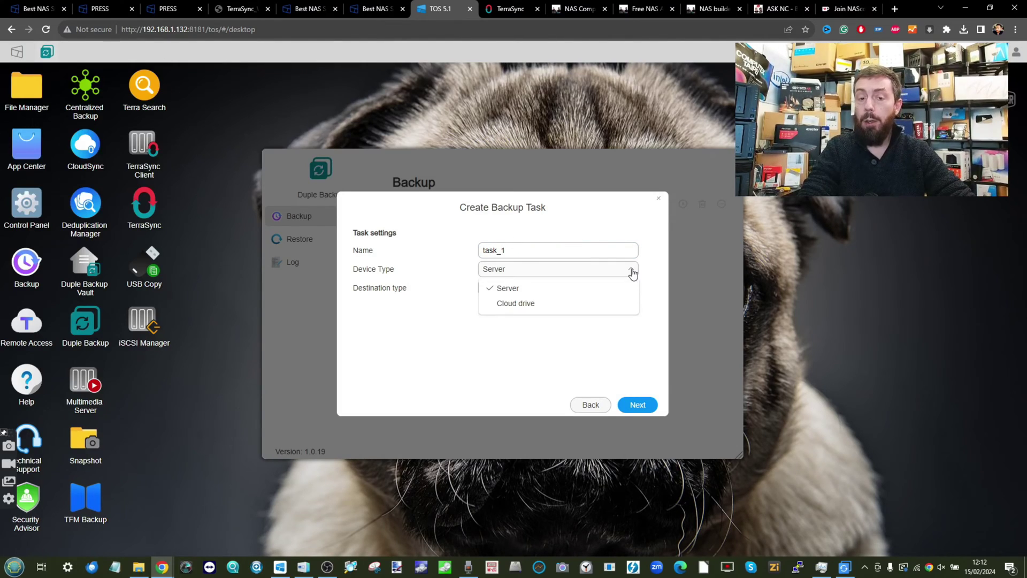
left_click(524, 293)
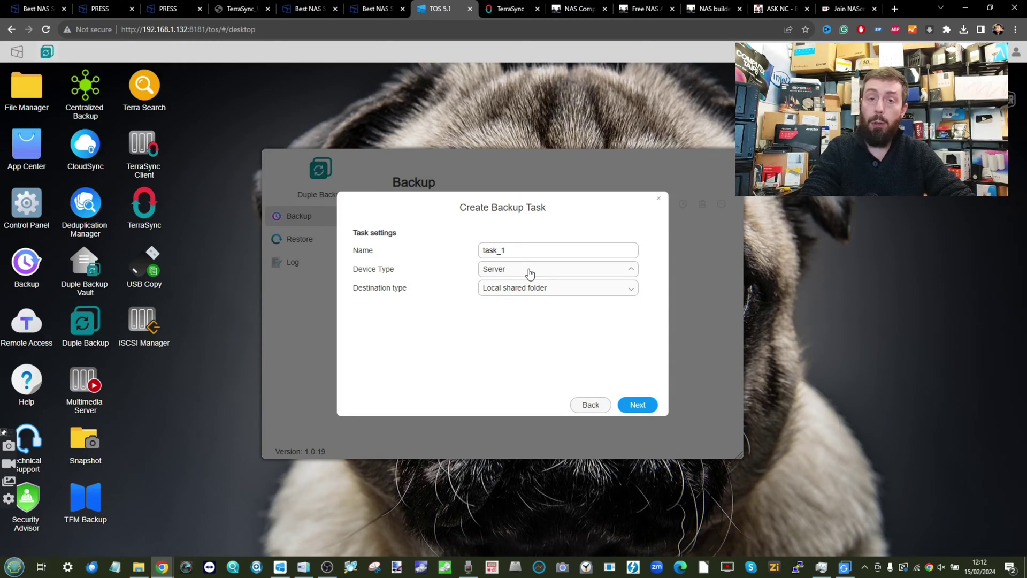
left_click(530, 272)
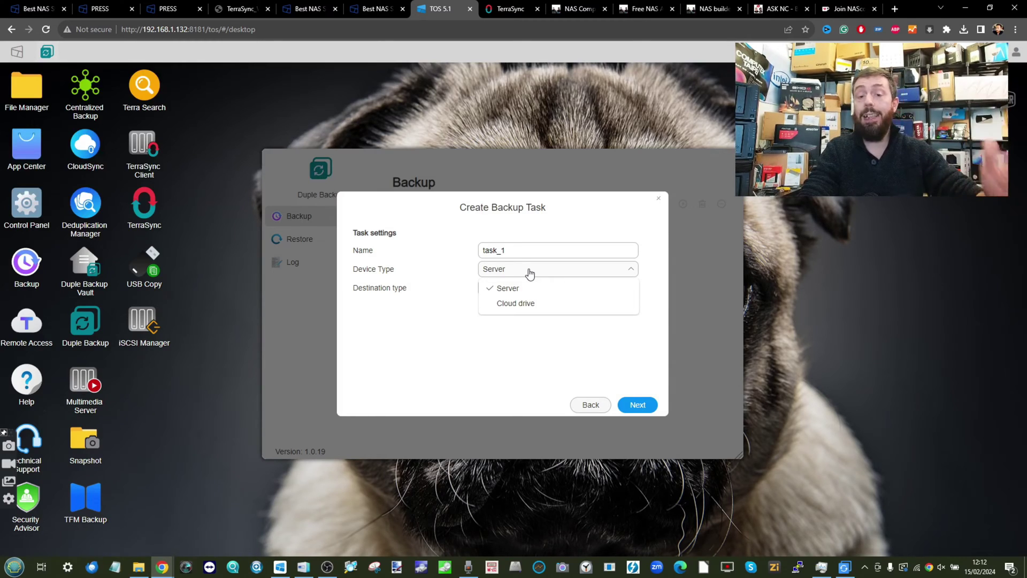
left_click(516, 305)
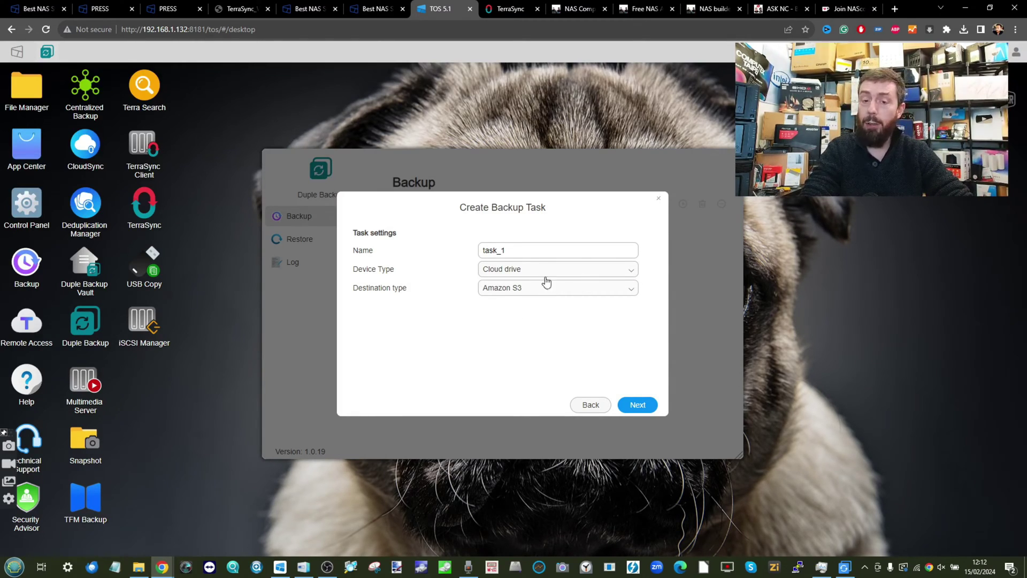
left_click(545, 272)
left_click(536, 290)
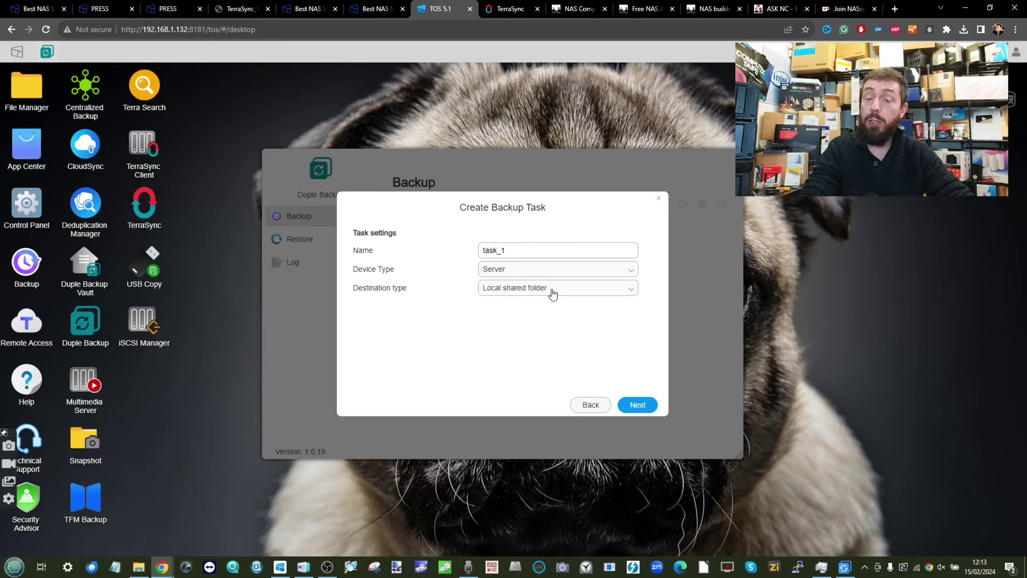
left_click(549, 293)
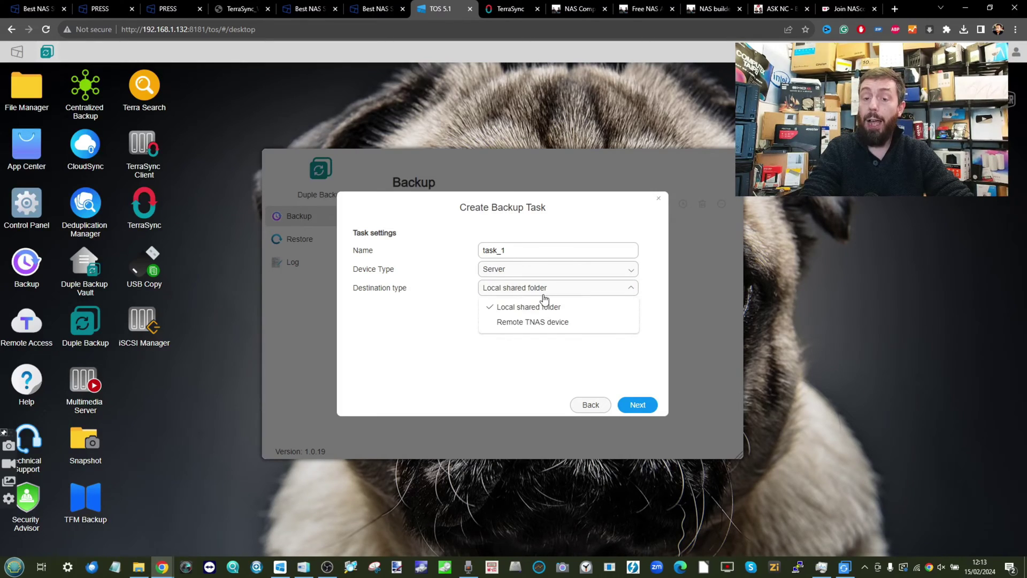
left_click(520, 321)
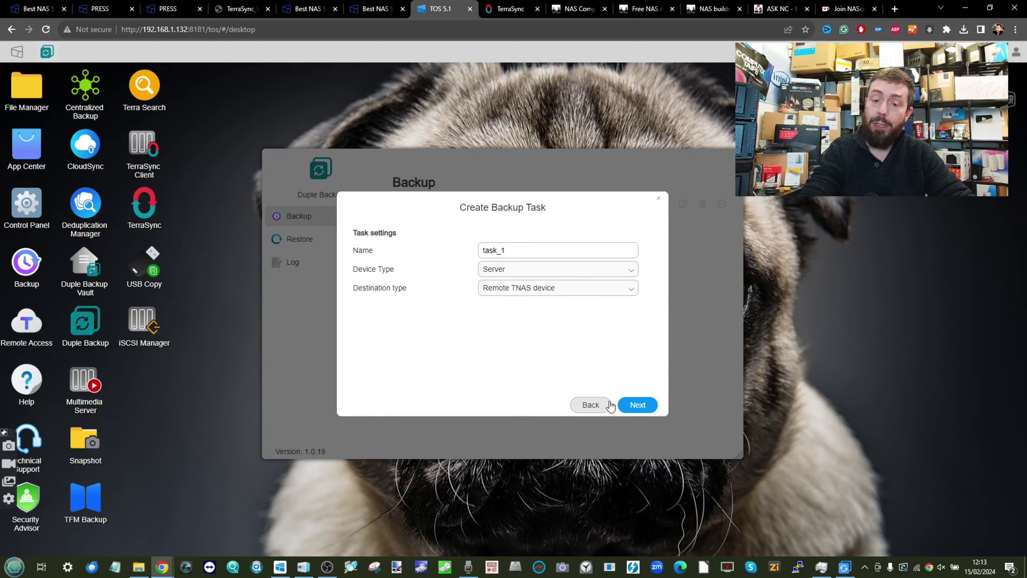
Step: Continue to the remote TNAS connection details, then cancel the task
left_click(637, 404)
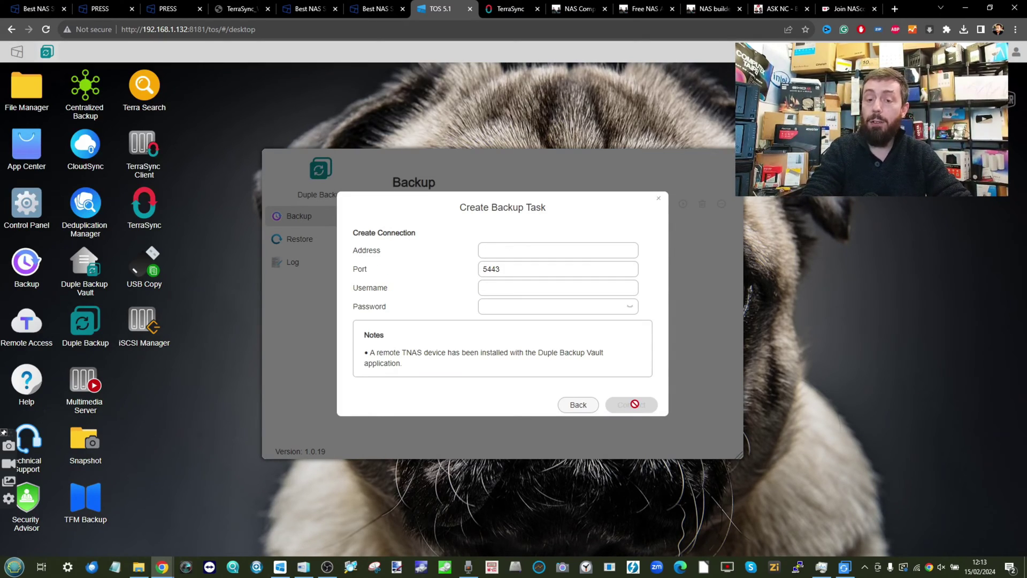
left_click(504, 251)
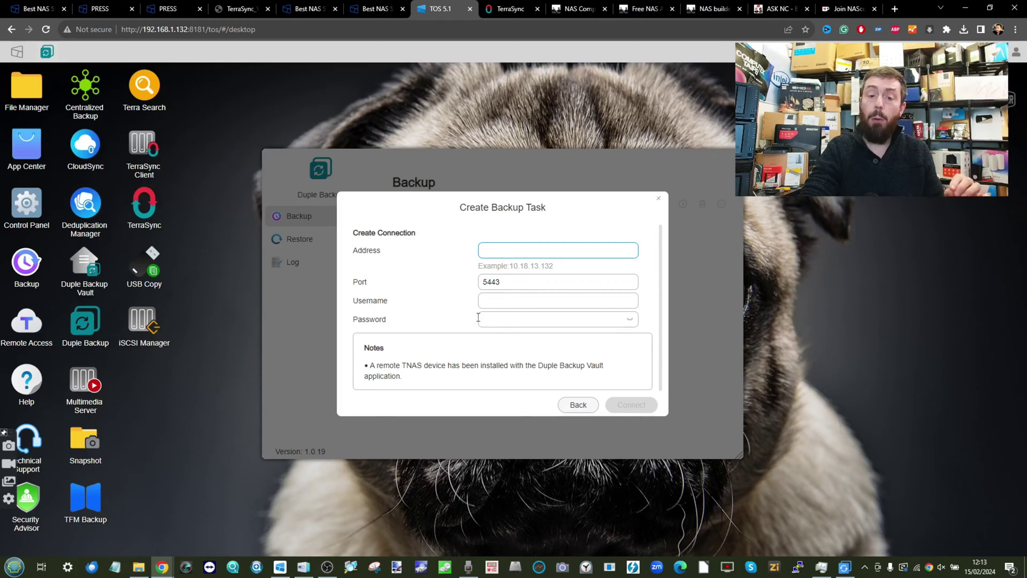
left_click(662, 204)
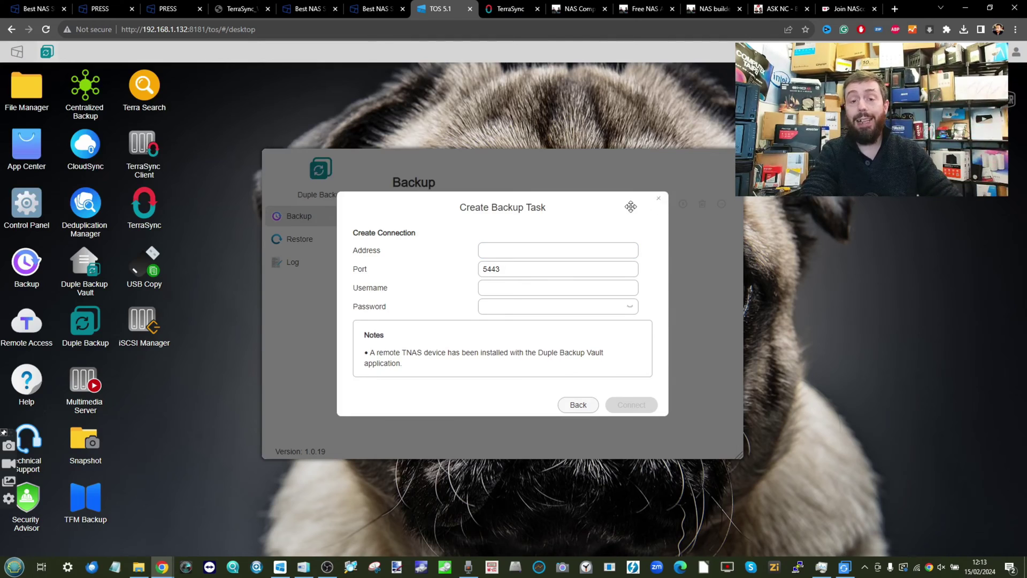
left_click(661, 202)
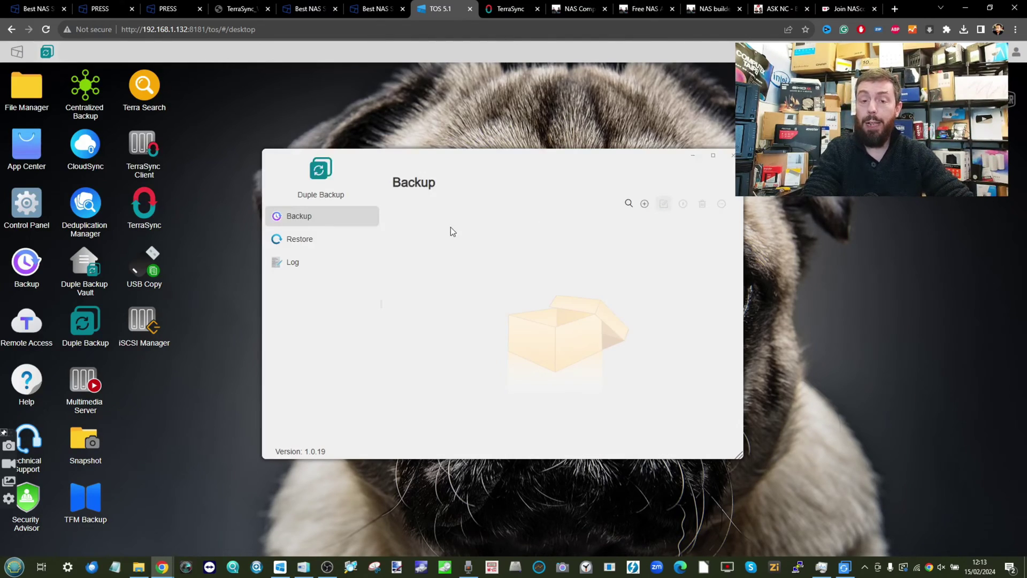
Step: Recreate the task as a Shared folder backup with device type Server and destination Rsync Server
left_click(642, 202)
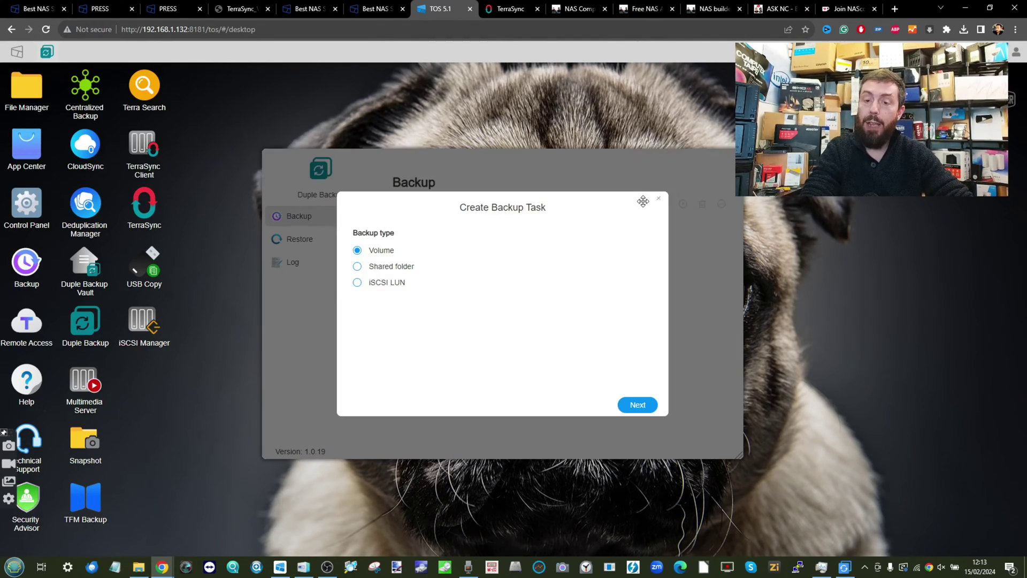
left_click(358, 267)
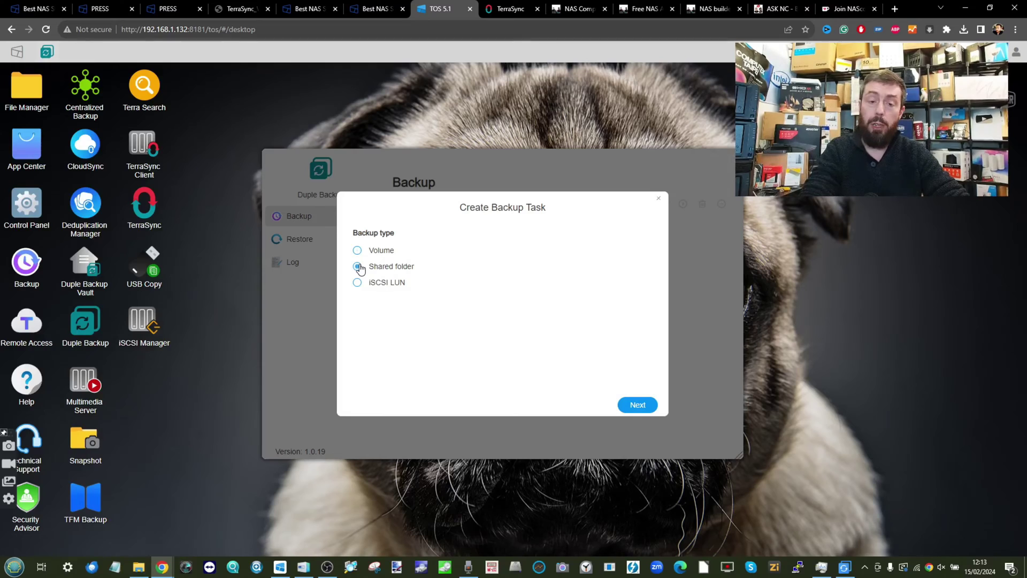
left_click(629, 412)
left_click(528, 271)
left_click(481, 357)
left_click(634, 292)
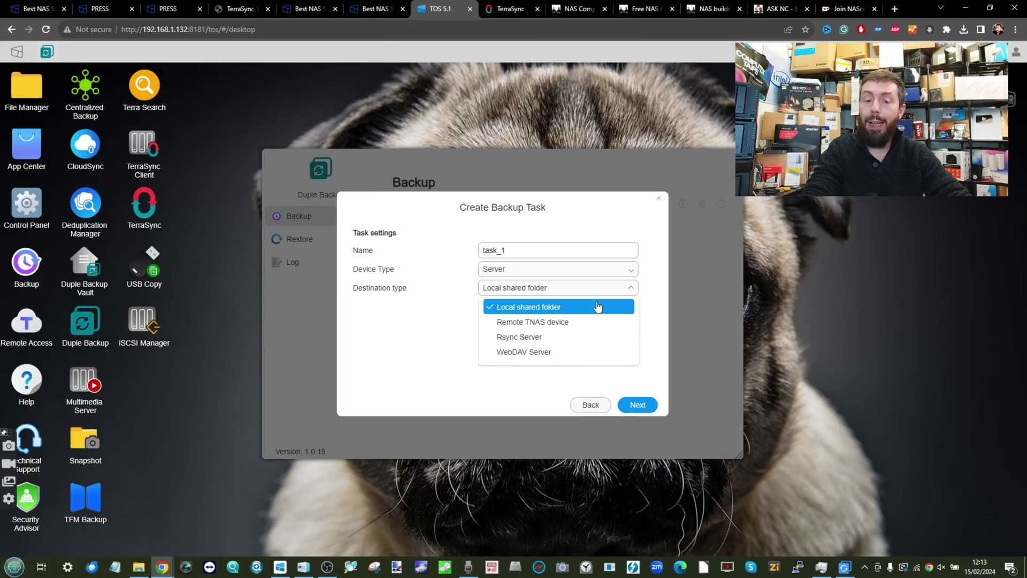
left_click(515, 338)
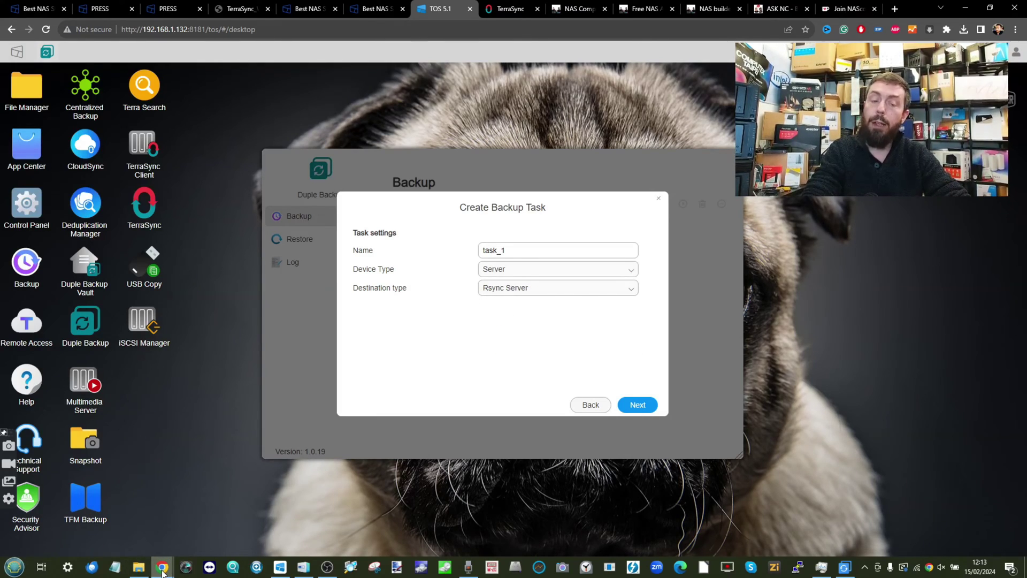
Step: Show QNAP HBS 3's Rsync Server settings (shared account, port 873) and highlight the NAS IP
mouse_move(164, 572)
left_click(381, 538)
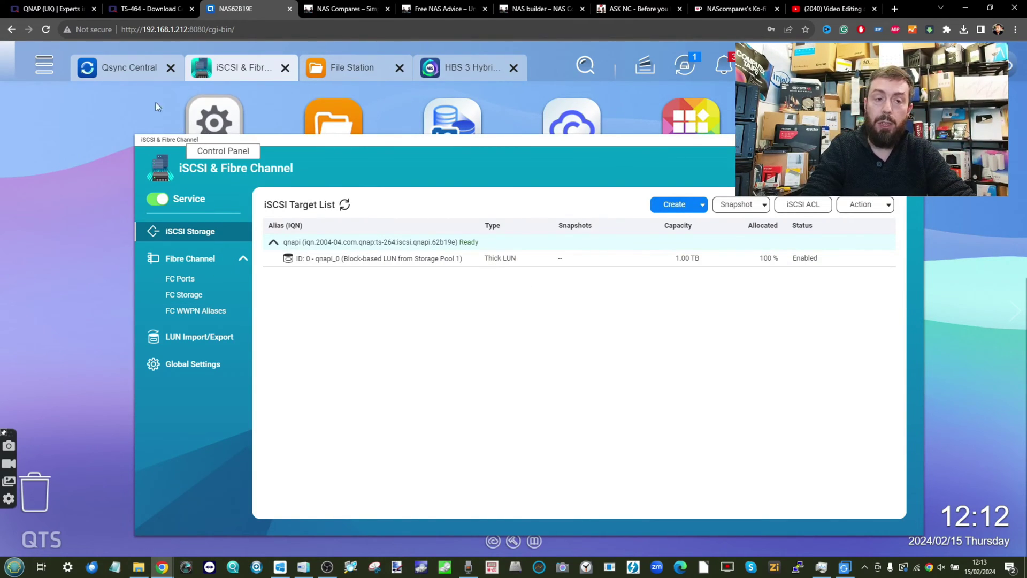
left_click(471, 68)
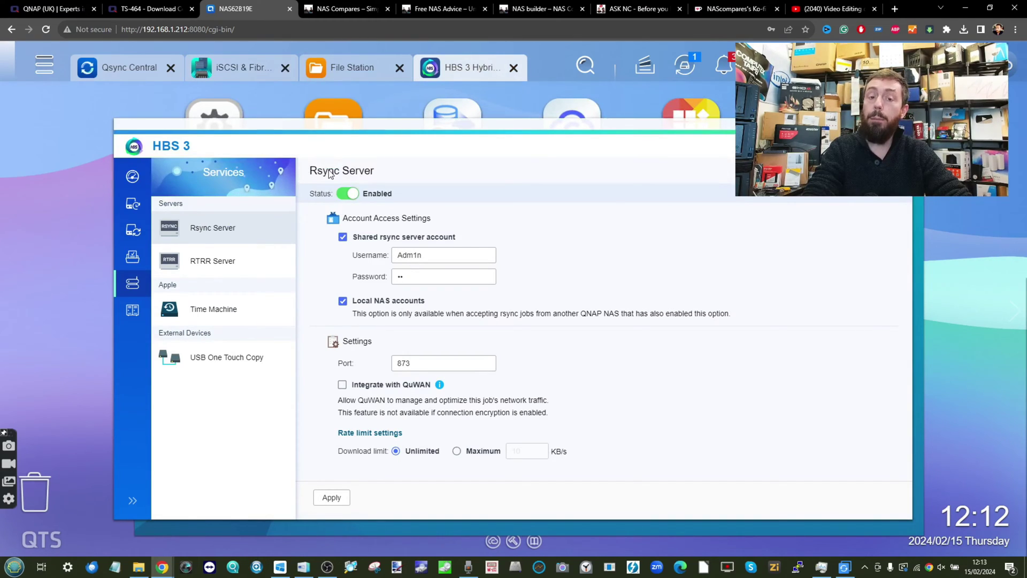
left_click(162, 27)
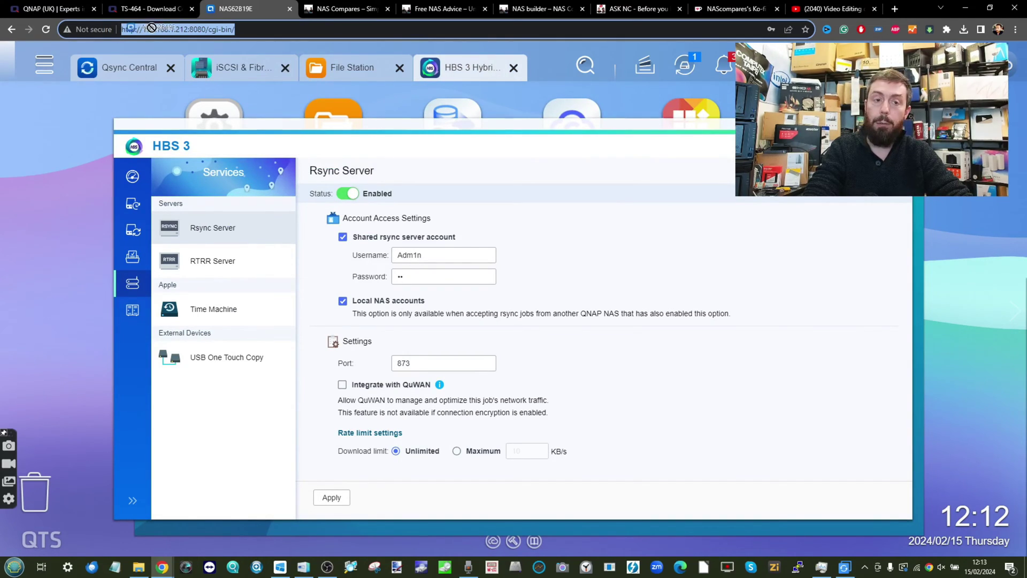
left_click_drag(142, 29, 186, 30)
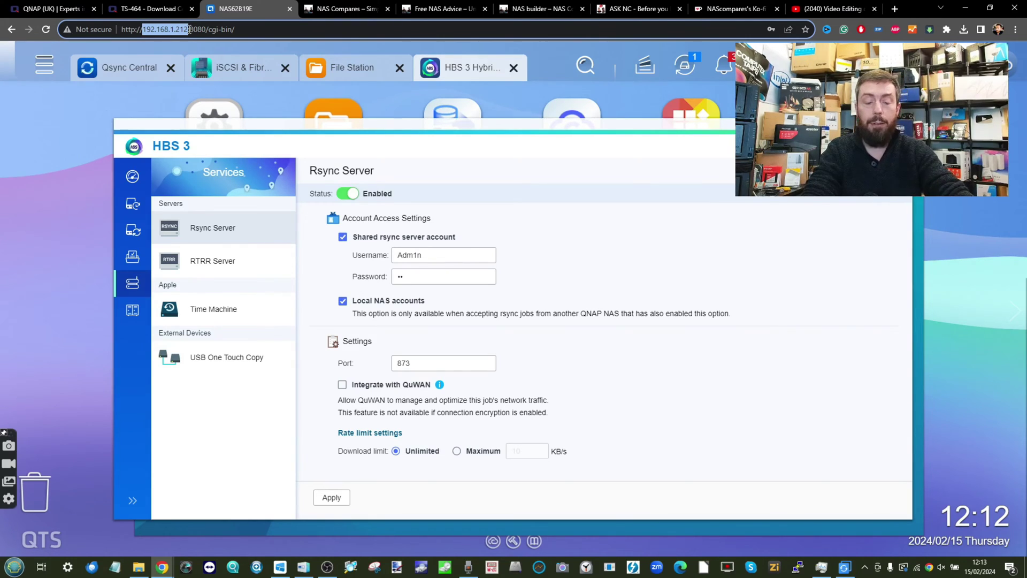
left_click(544, 238)
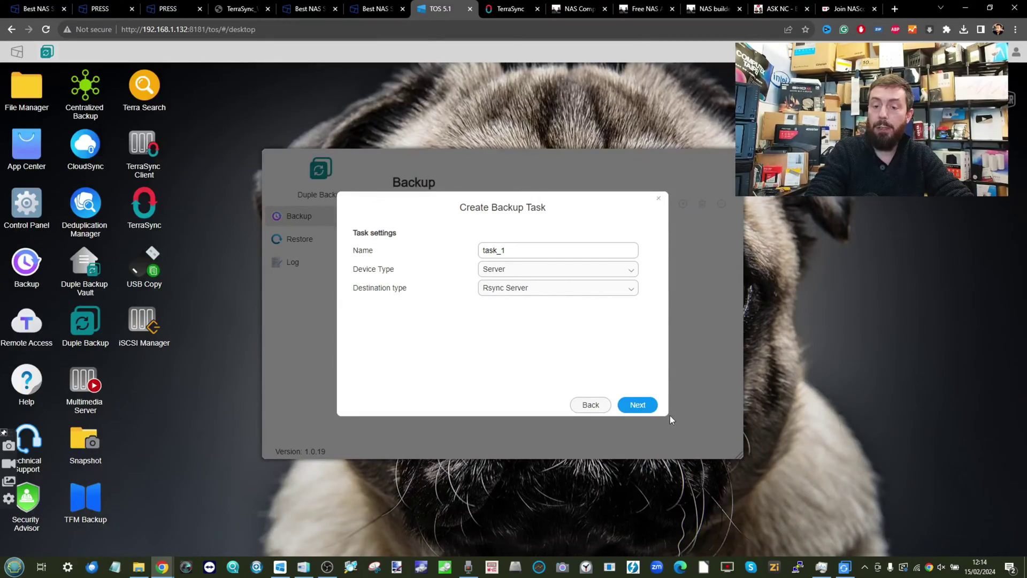
Step: Connect to rsync server 192.168.1.212 with the rsync account's username and password
left_click(642, 404)
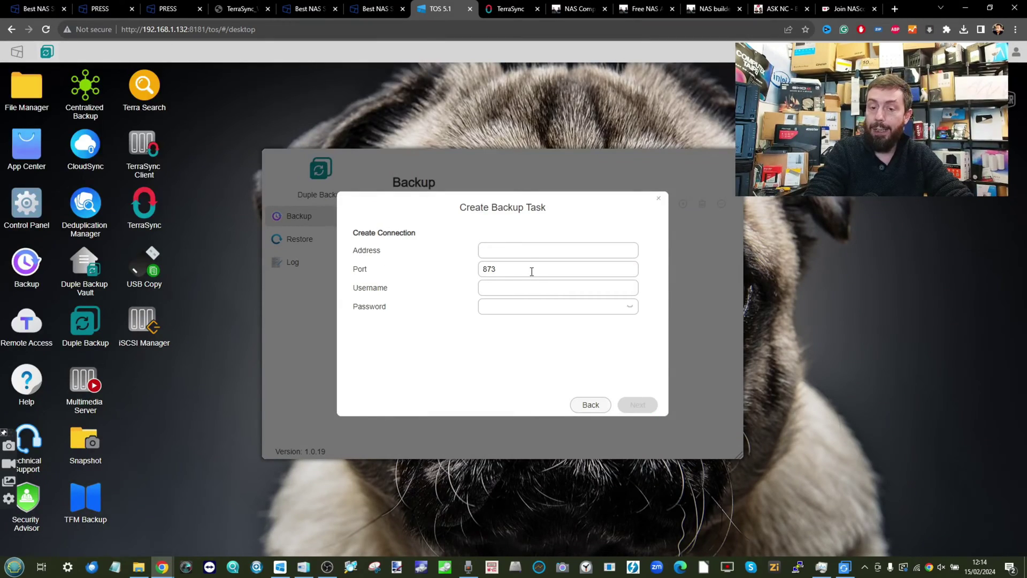
left_click(528, 251)
type("192.168.1.212")
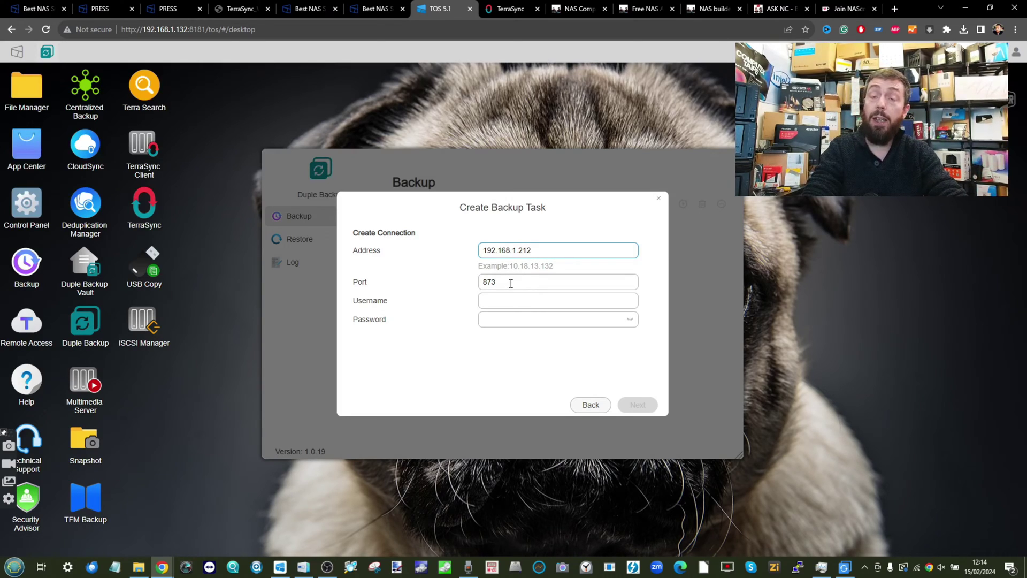
left_click(512, 300)
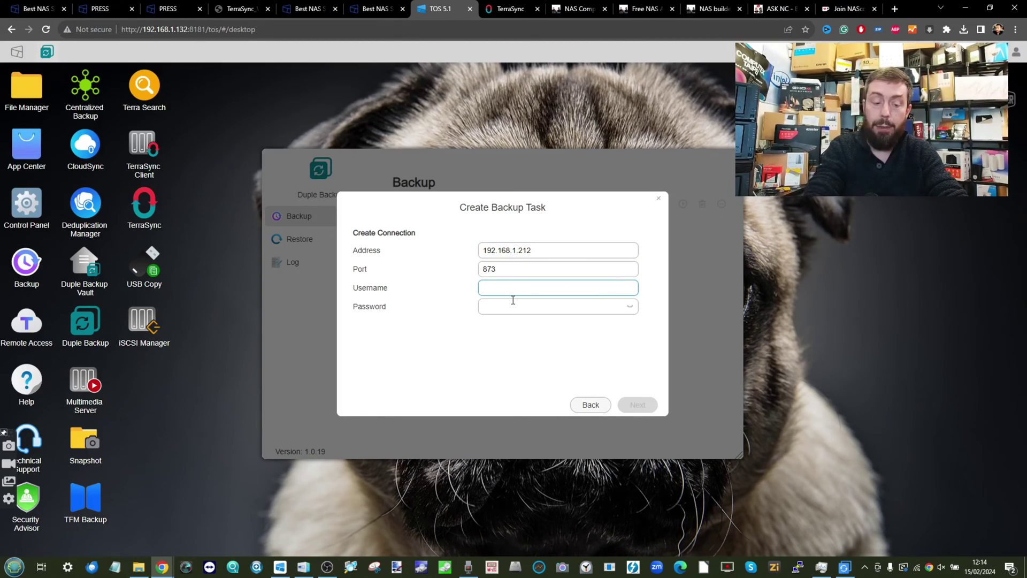
type("Adm1n")
key("Tab")
type("a")
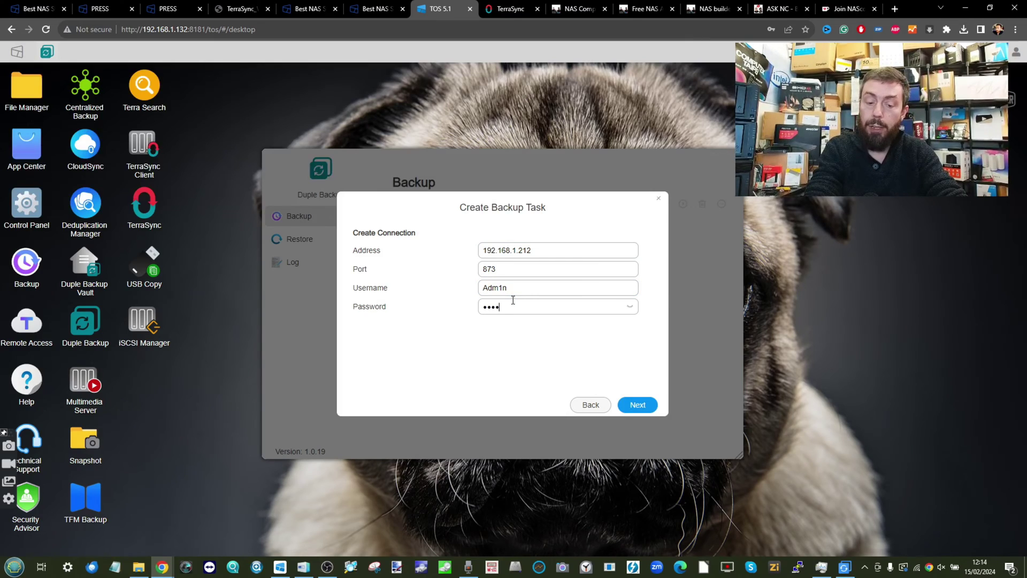
left_click(640, 407)
Step: Dismiss the browser password warning and choose /Volume1/Multimedia as the backup source
left_click(607, 184)
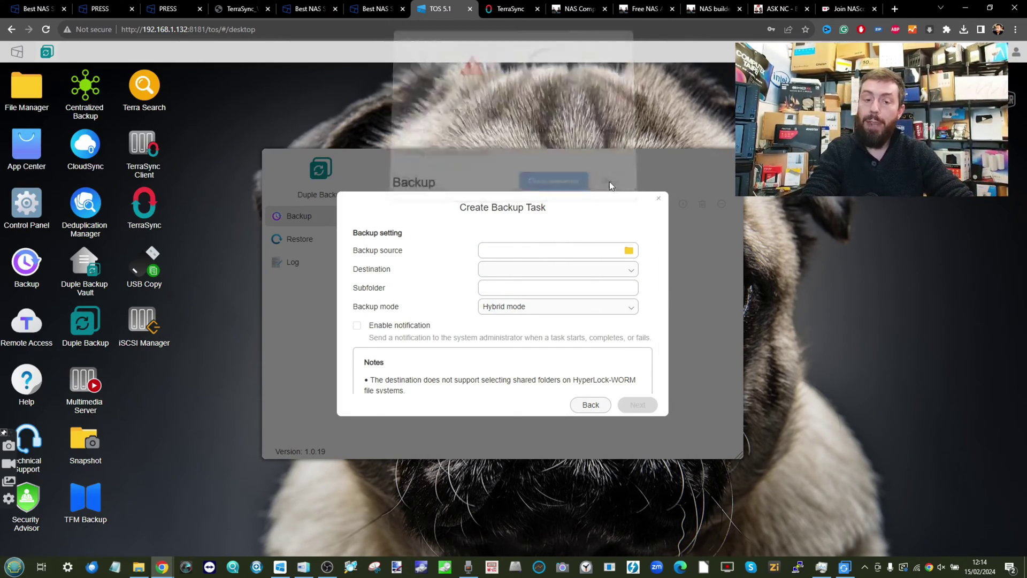
left_click(629, 250)
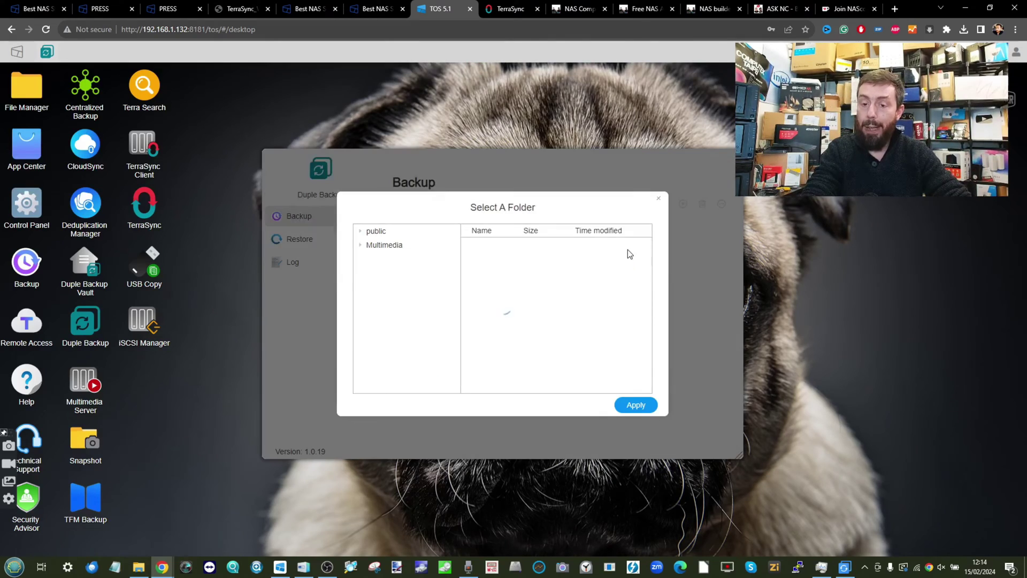
left_click(388, 245)
left_click(636, 405)
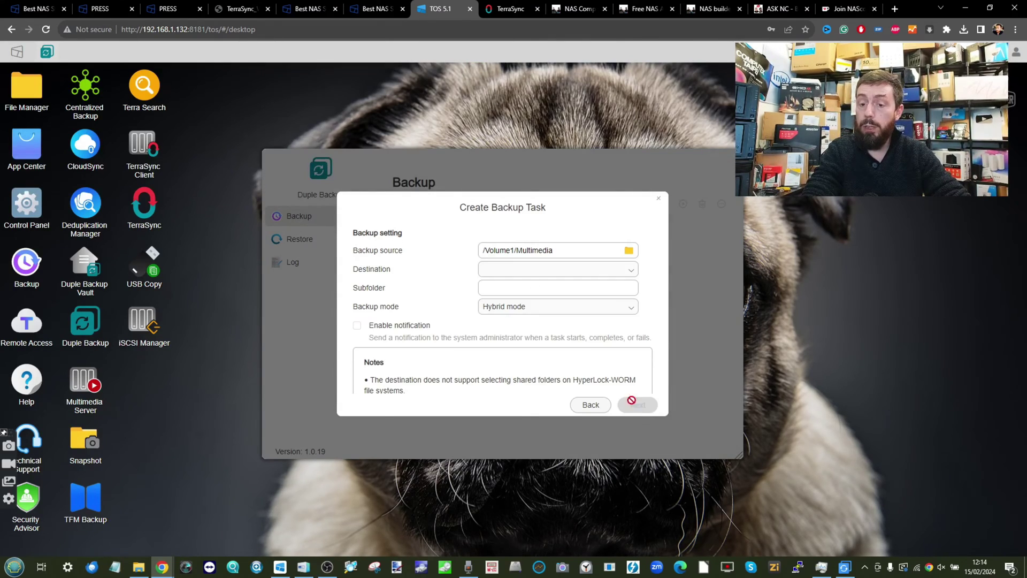
Step: Select Multimedia as the destination shared folder on the rsync server
left_click(623, 269)
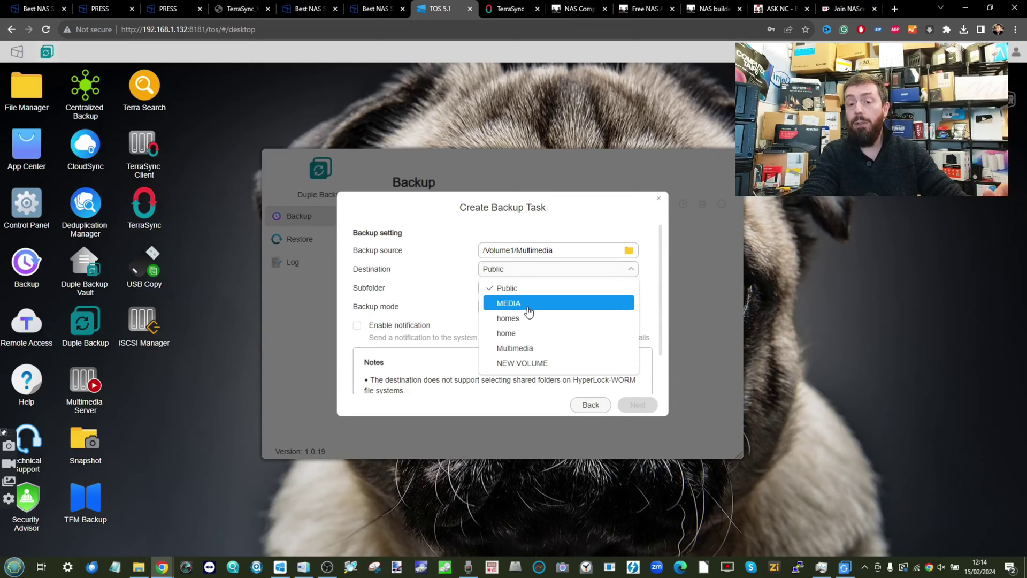
scroll(528, 312, "down", 1)
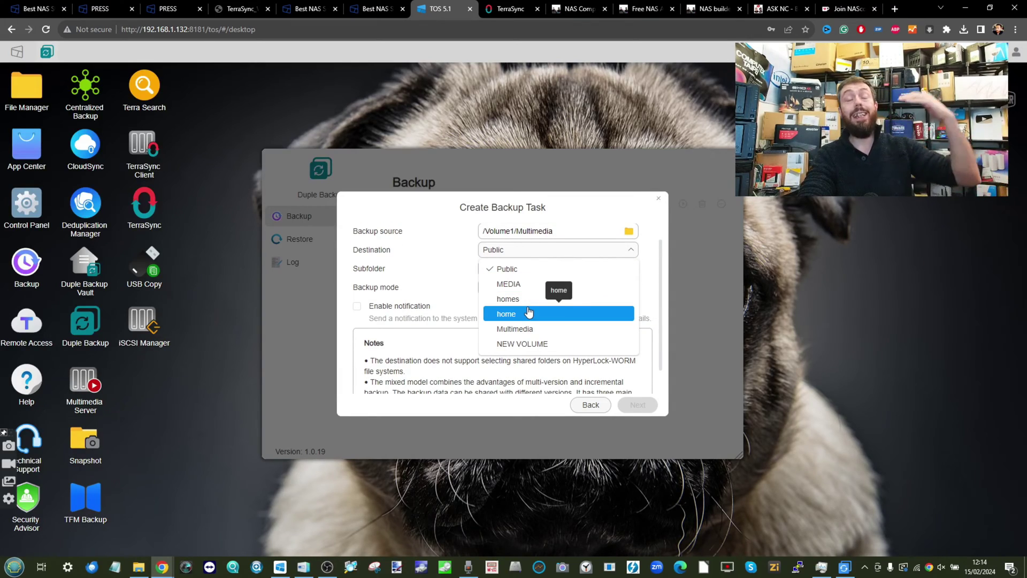
left_click(508, 328)
scroll(509, 320, "up", 1)
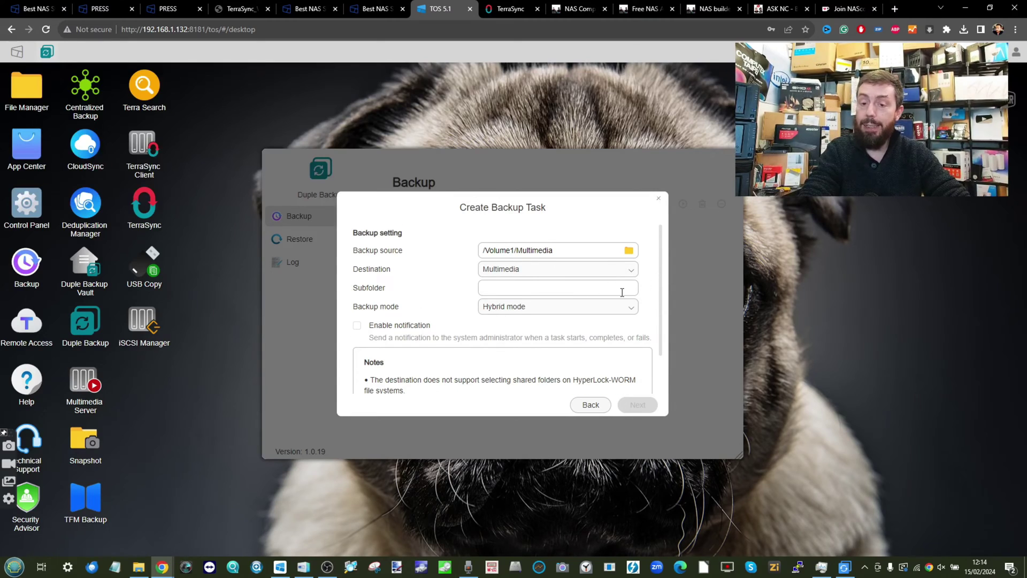
Step: Review the available backup modes and keep Hybrid mode
left_click(631, 310)
scroll(536, 343, "down", 2)
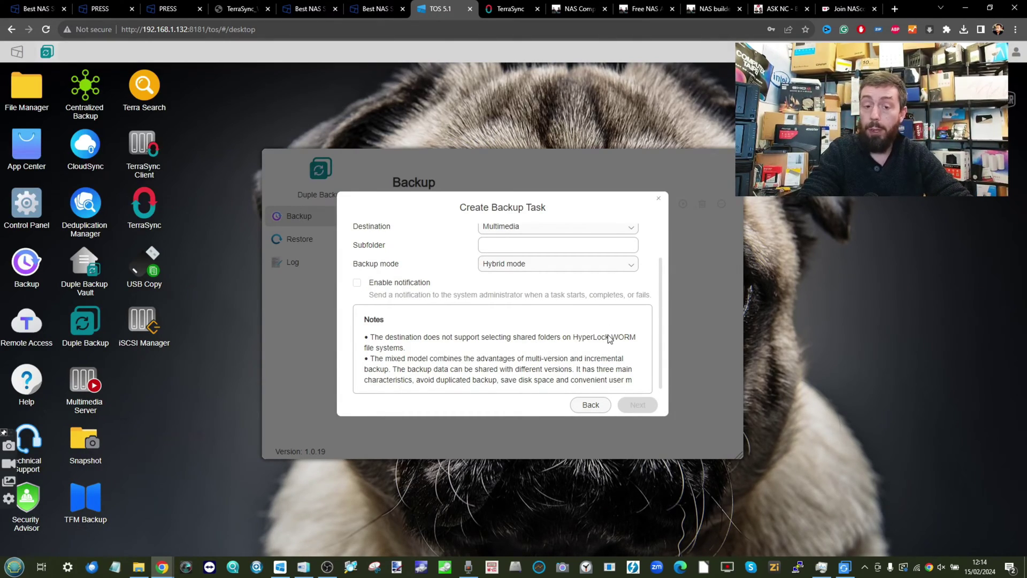
scroll(418, 283, "down", 1)
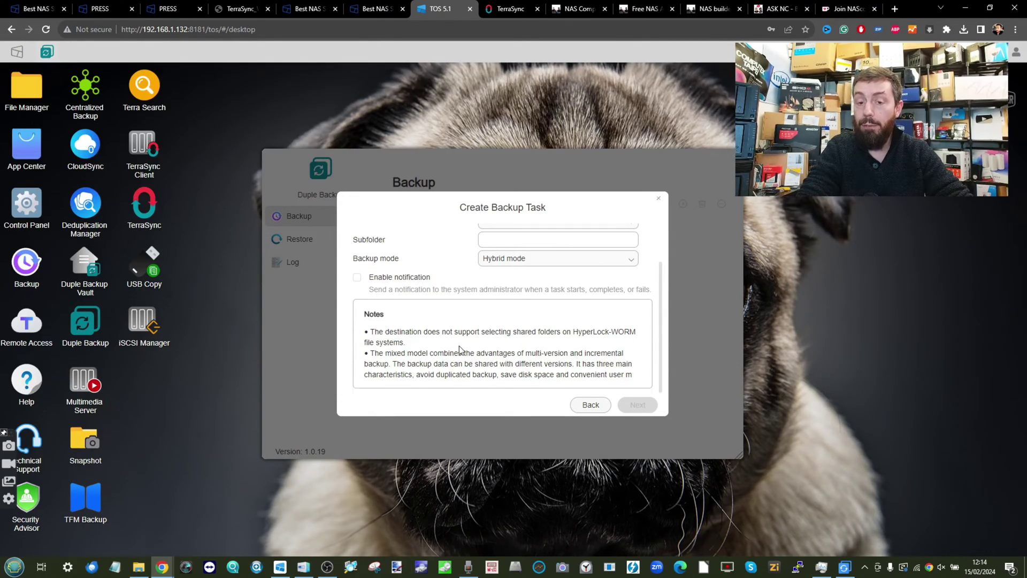
scroll(459, 349, "up", 2)
left_click(565, 283)
left_click(571, 321)
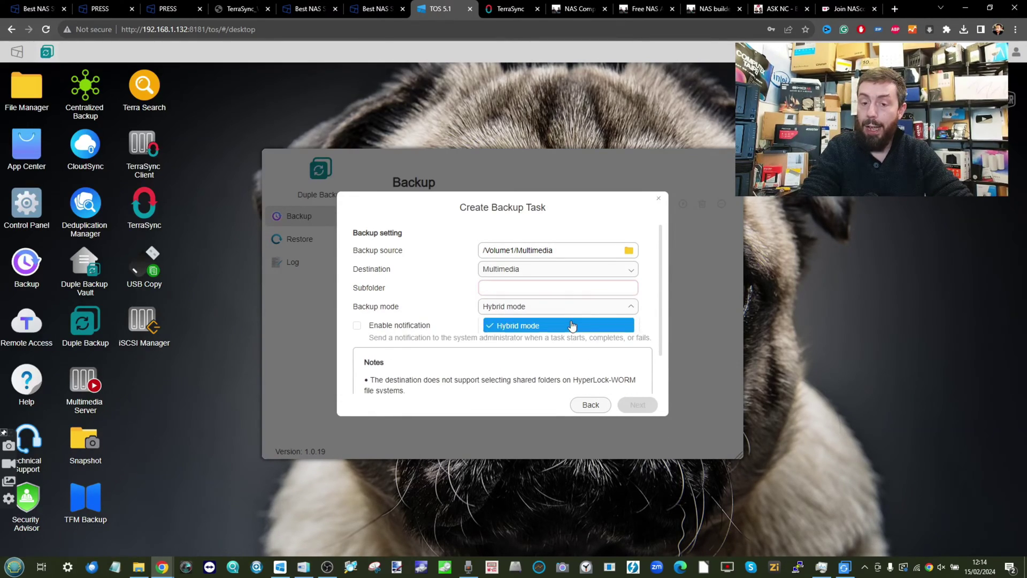
left_click(559, 326)
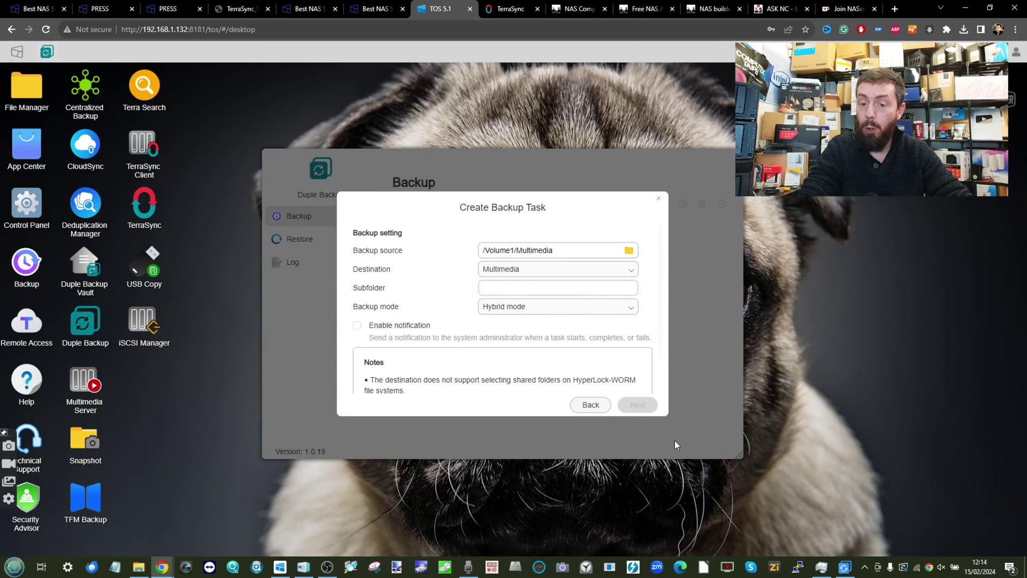
scroll(532, 345, "down", 1)
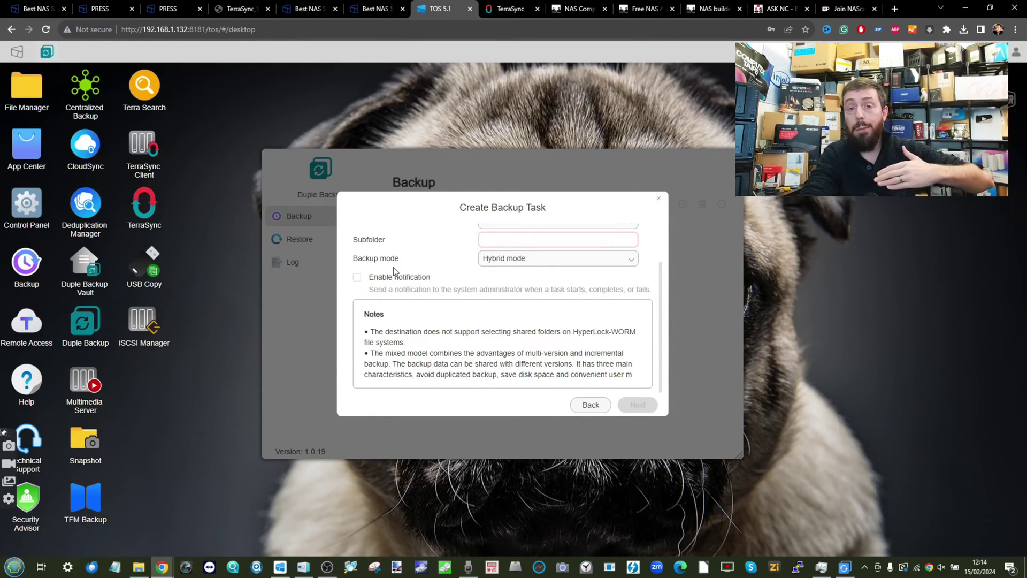
Step: Step back through the wizard to the Task settings page
left_click(591, 406)
left_click(591, 406)
left_click(592, 406)
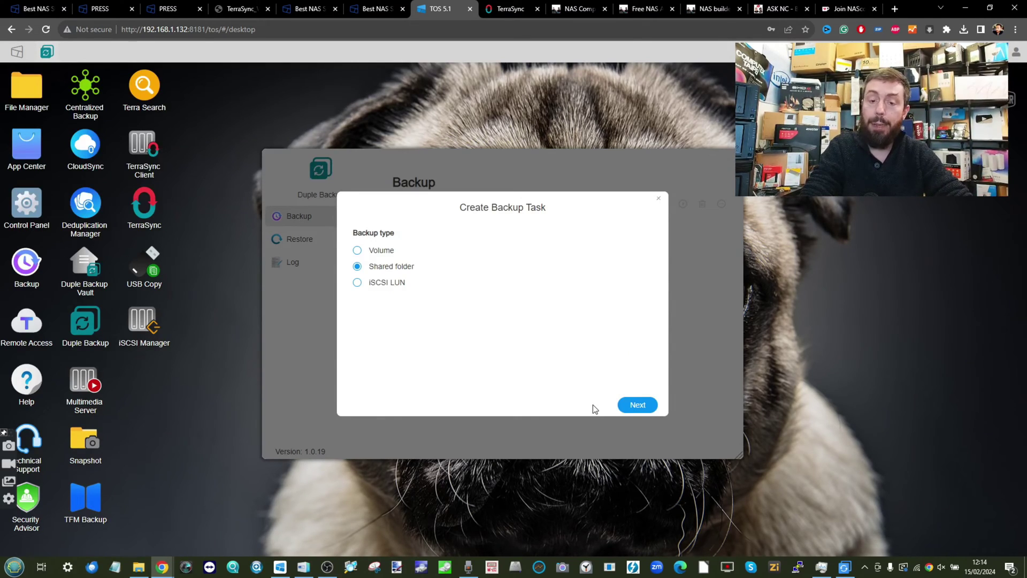
left_click(631, 406)
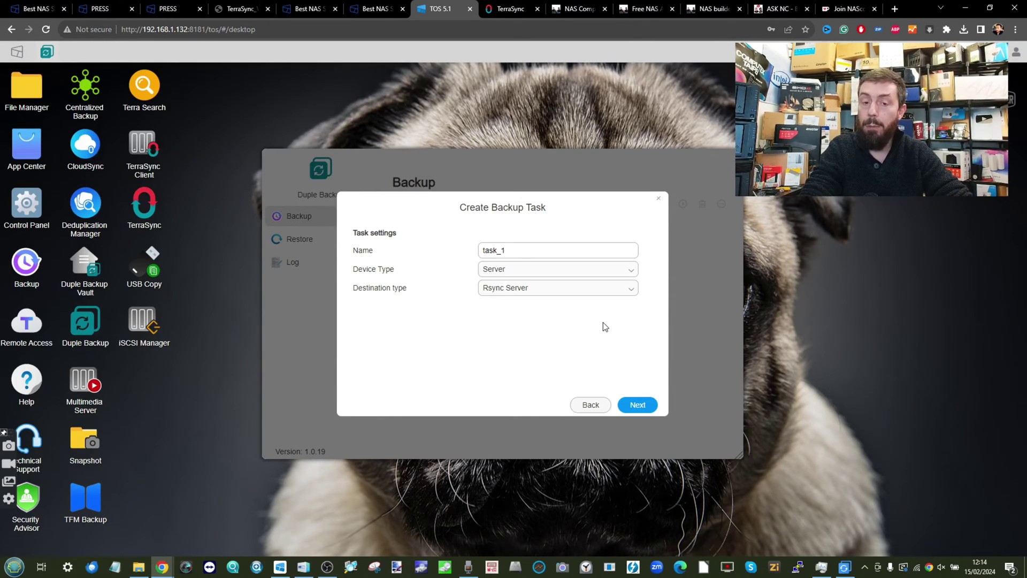
Step: Set Device Type to Cloud drive and Destination type to Google Drive
left_click(554, 289)
left_click(526, 272)
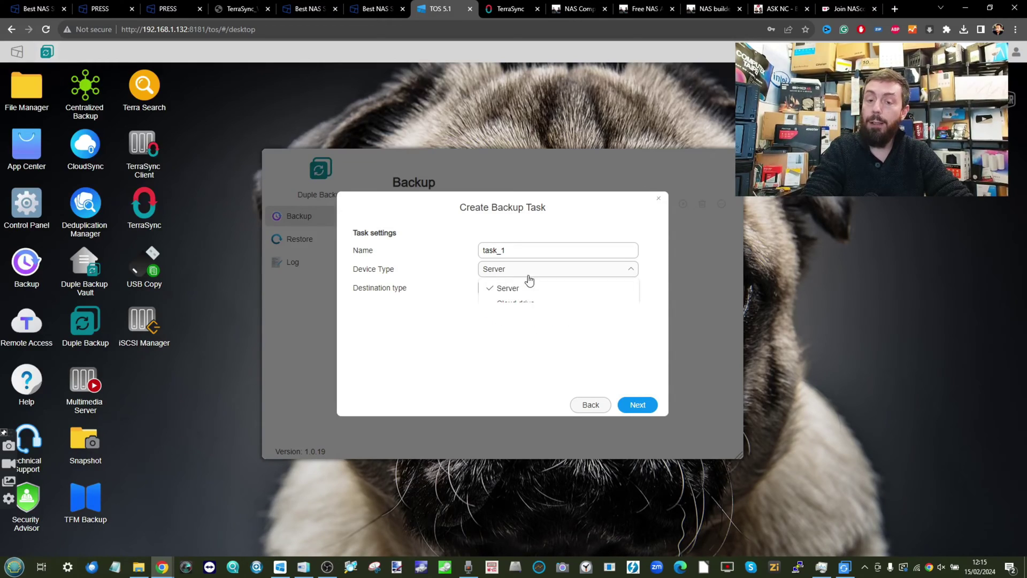
left_click(526, 301)
left_click(546, 290)
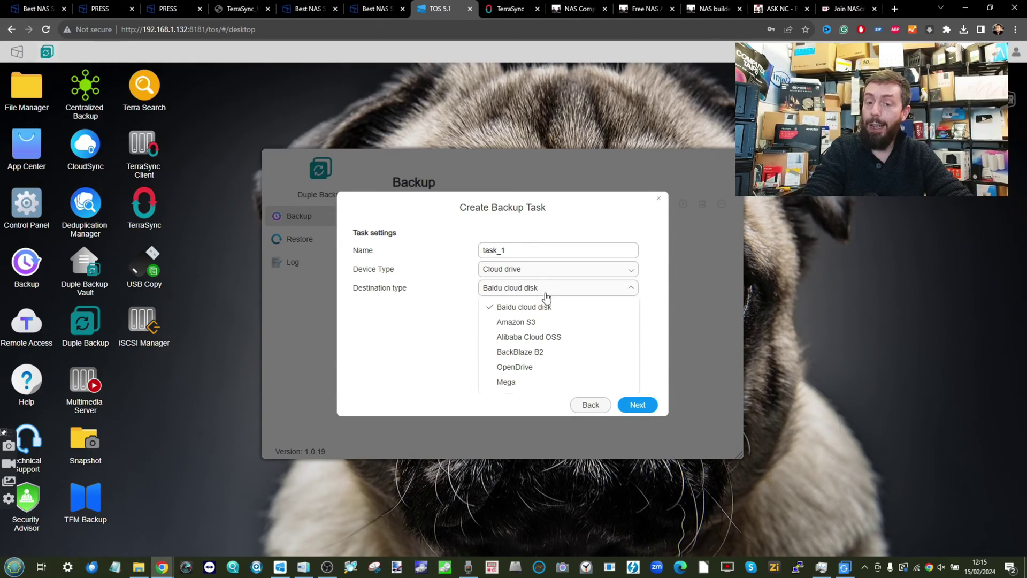
scroll(539, 339, "down", 2)
left_click(547, 354)
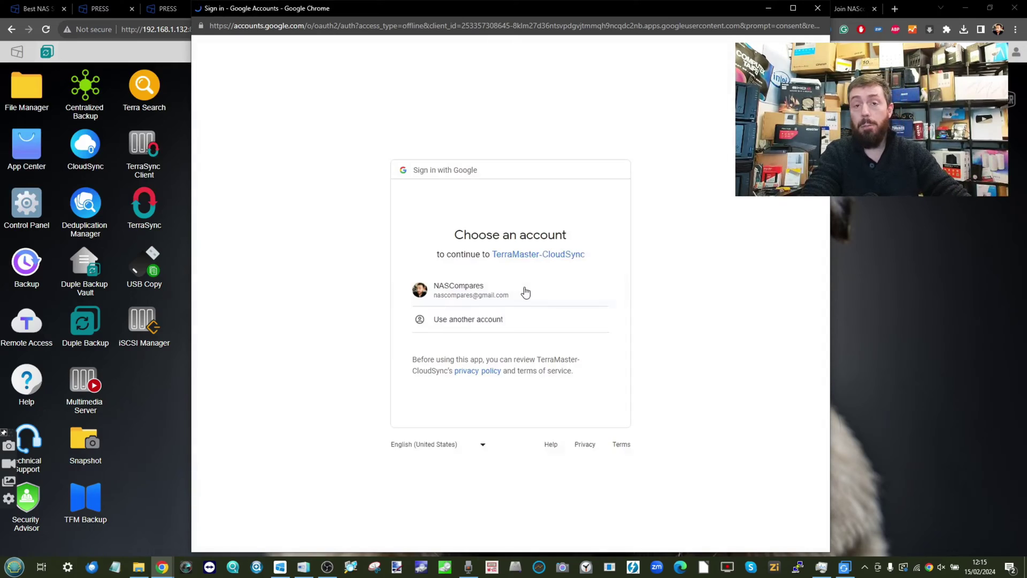
Step: Sign in with the Google account and allow TerraMaster-CloudSync access
left_click(442, 301)
left_click(540, 438)
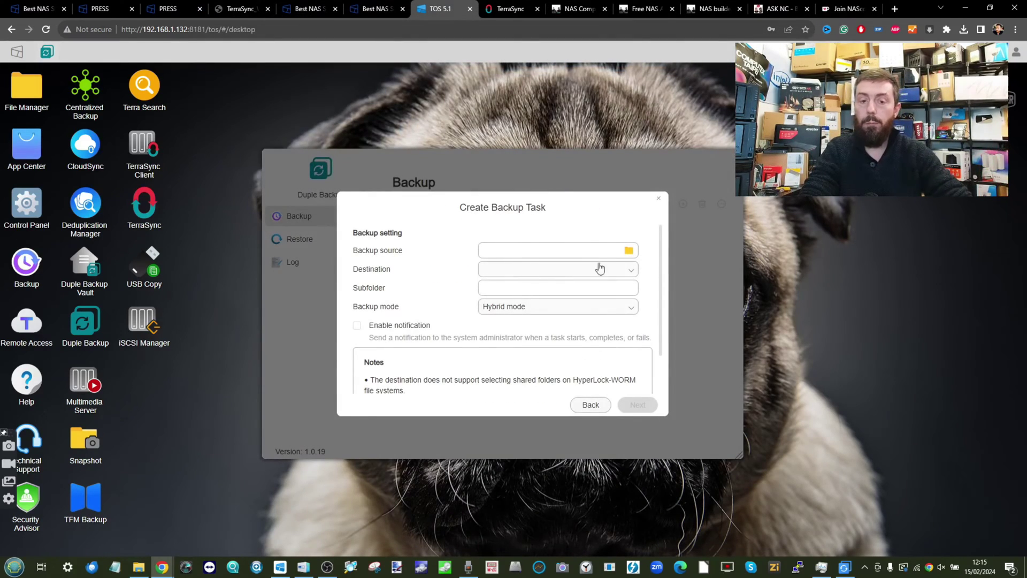
Step: Set Multimedia as the source and HELLO WIFE! as the Google Drive destination
left_click(629, 249)
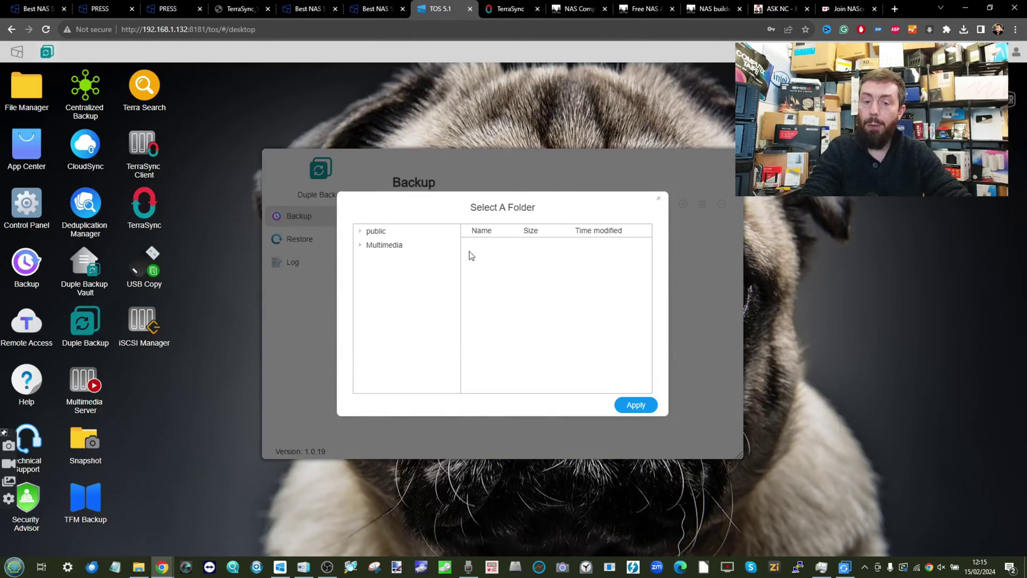
left_click(635, 404)
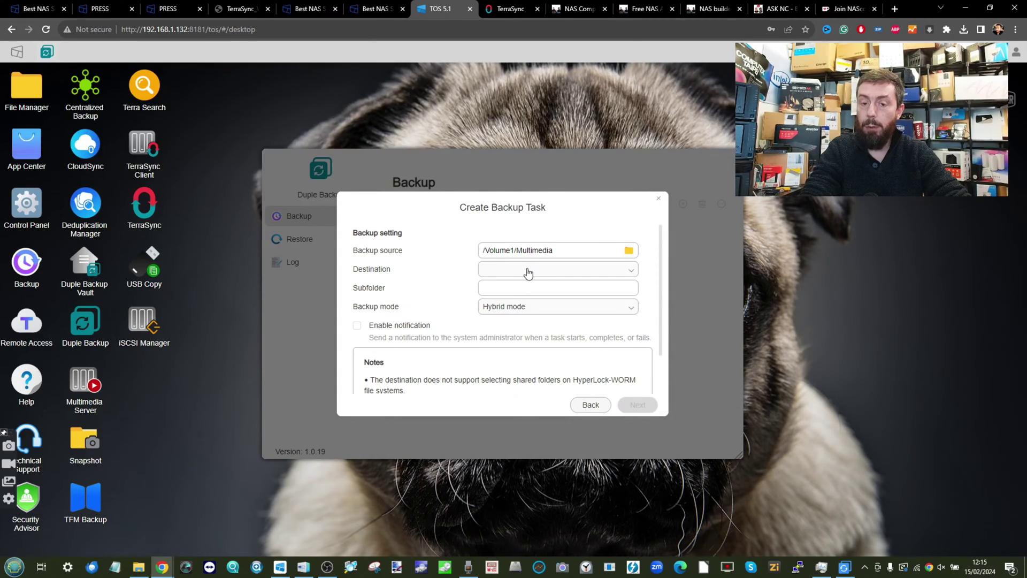
left_click(628, 270)
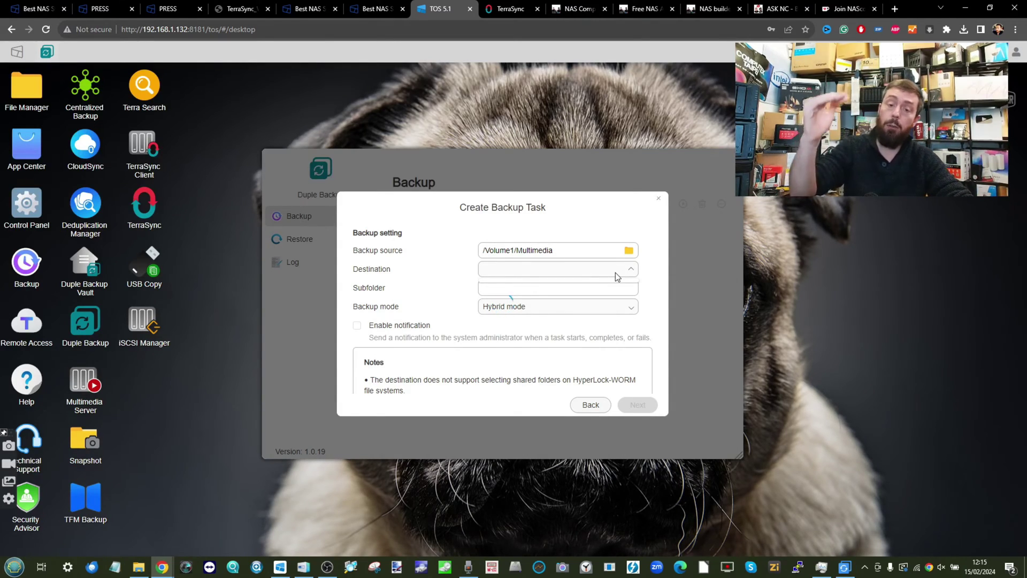
scroll(527, 338, "down", 2)
left_click(535, 297)
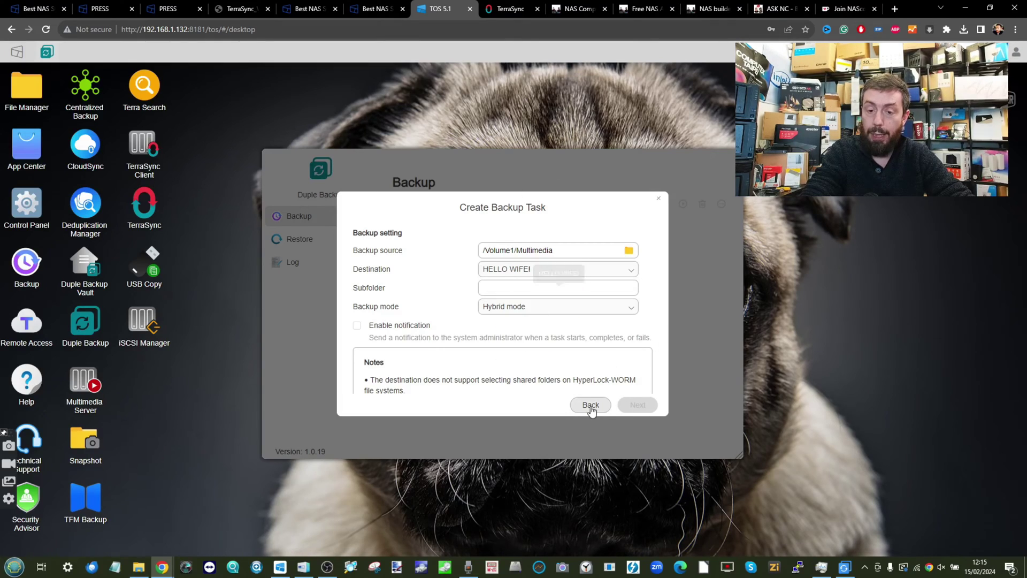
Step: Enter subfolder cloudb, keep Hybrid mode, and move to the next step
left_click(615, 284)
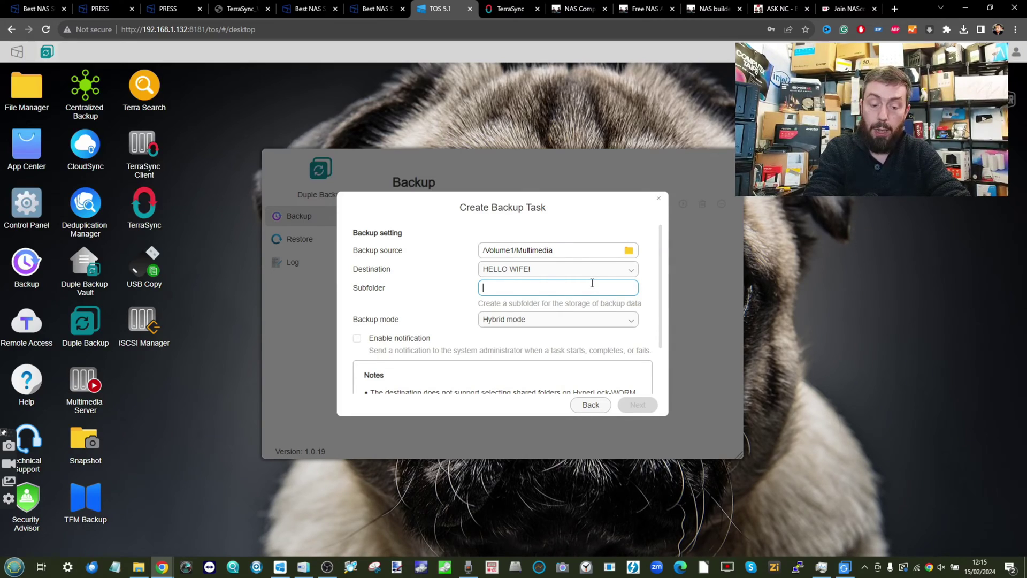
type("cloudb")
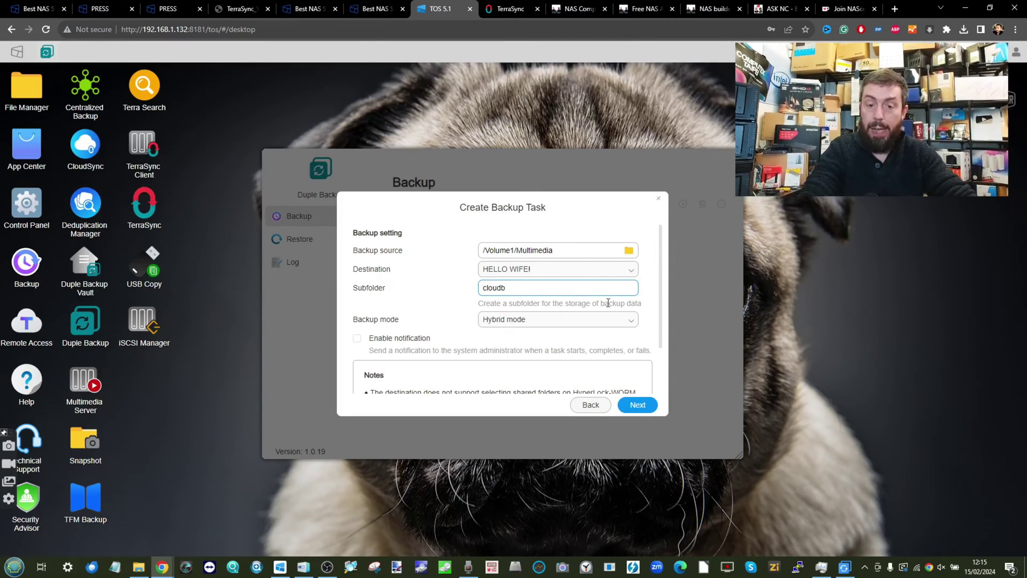
left_click(589, 318)
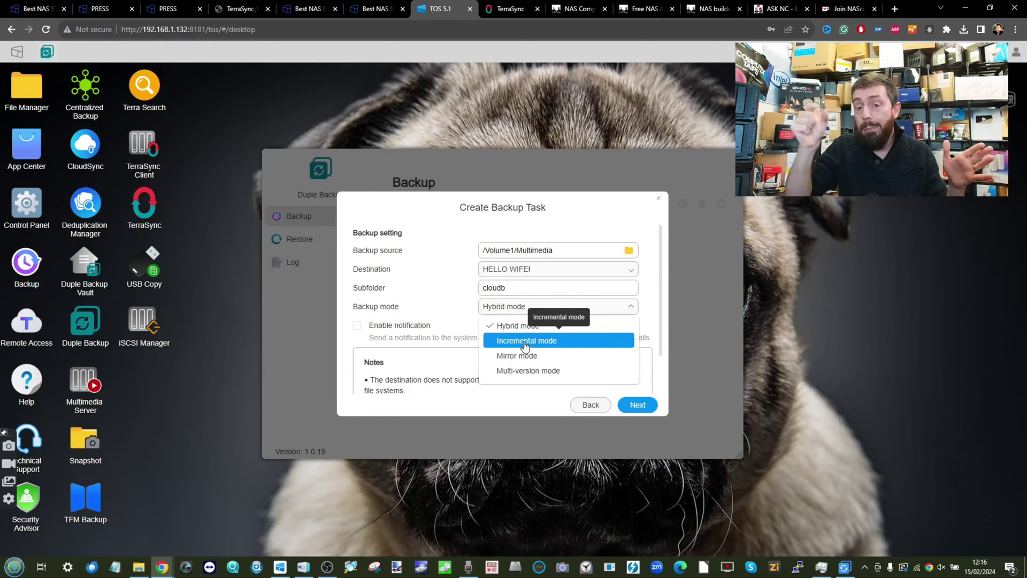
left_click(438, 327)
left_click(639, 406)
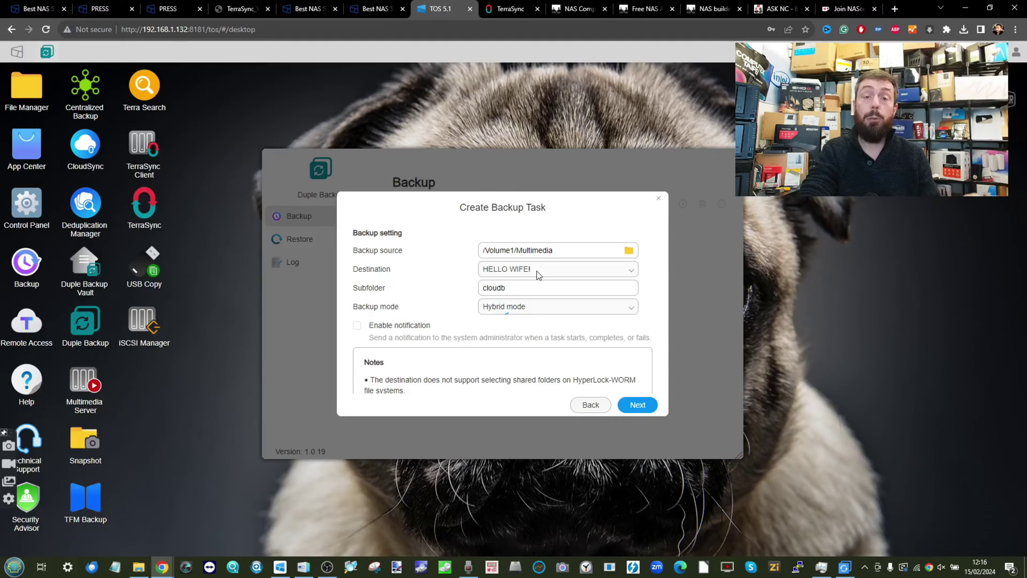
Step: Check the empty Duple Backup Vault list, then start a new Duple Backup task
left_click(86, 267)
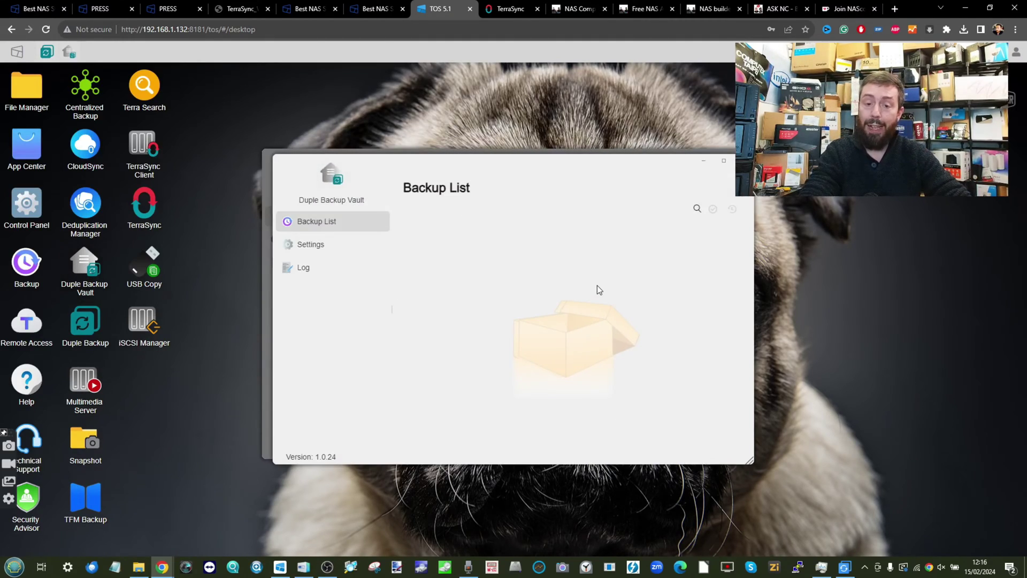
left_click(701, 163)
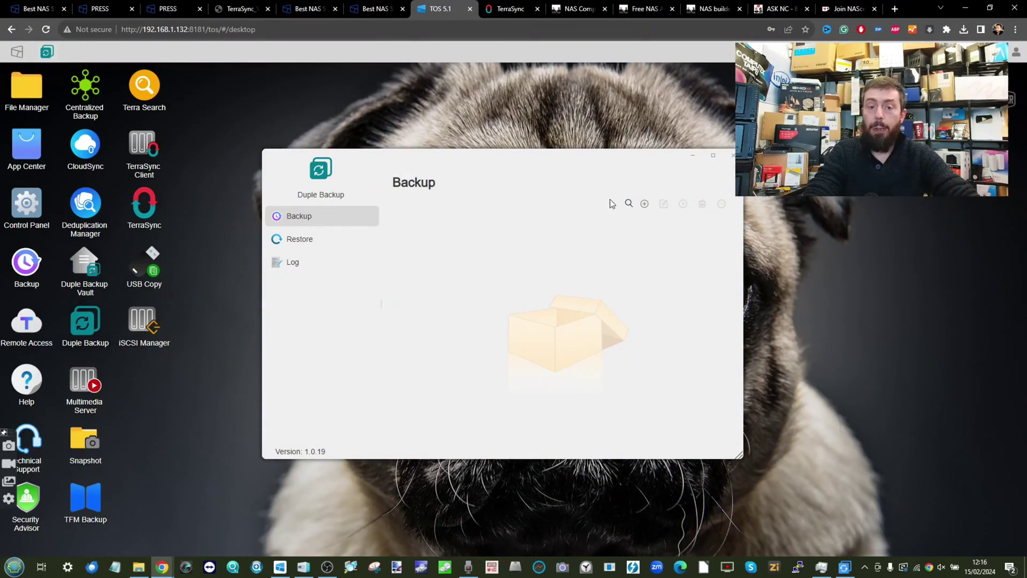
left_click(645, 204)
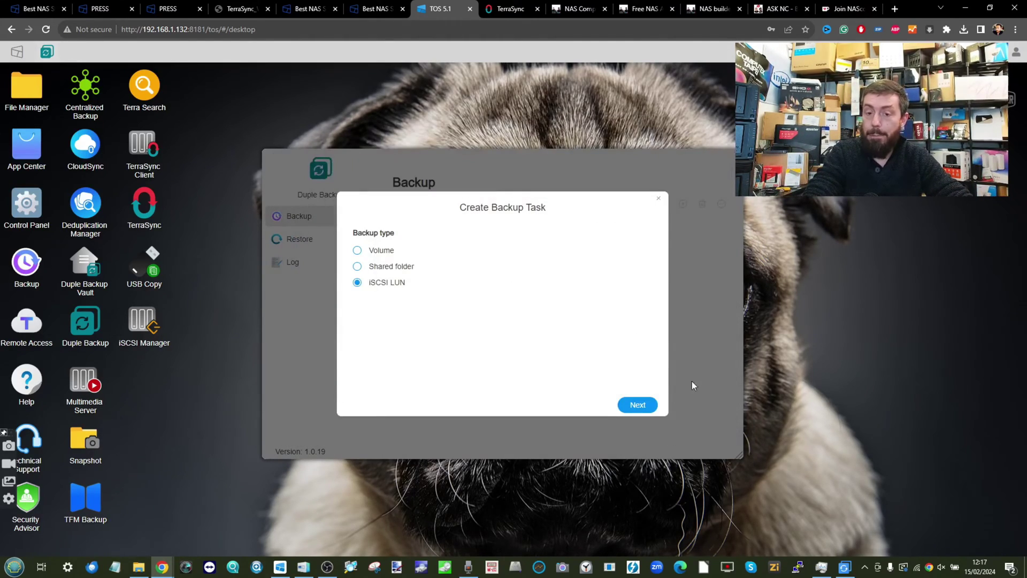
Step: Look over the destination types on Task settings, then go back and cancel the task
left_click(637, 404)
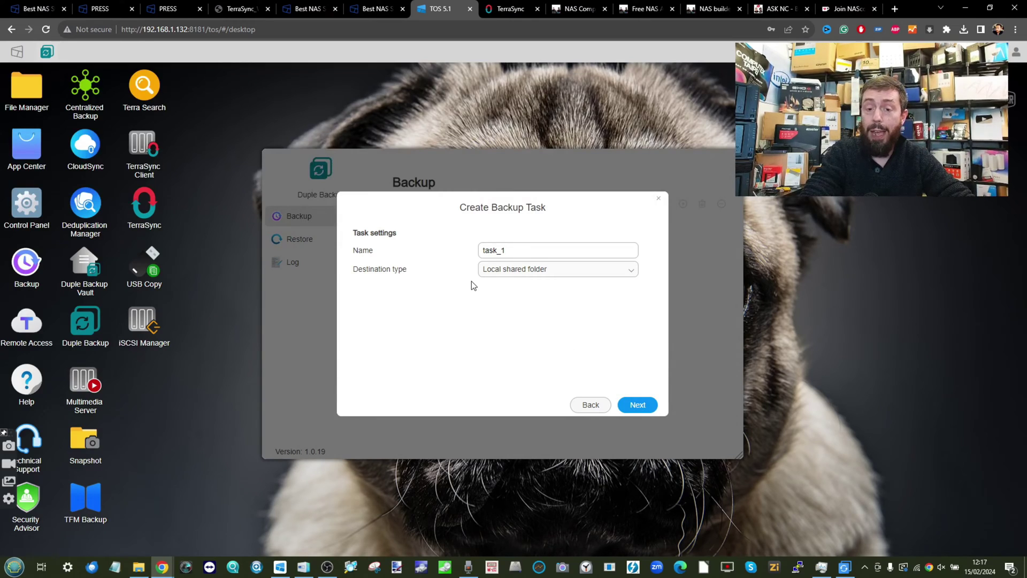
left_click(518, 269)
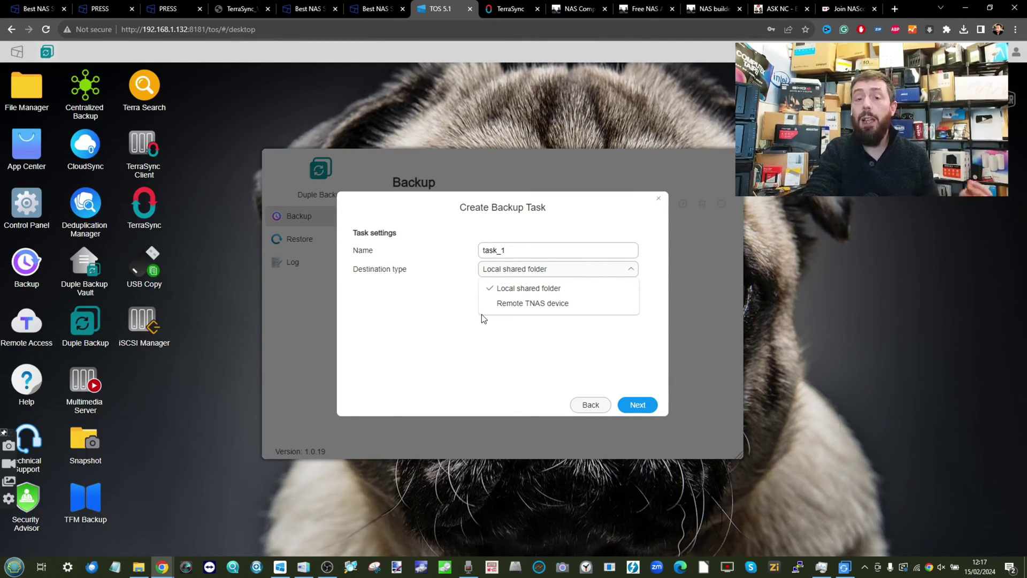
left_click(590, 404)
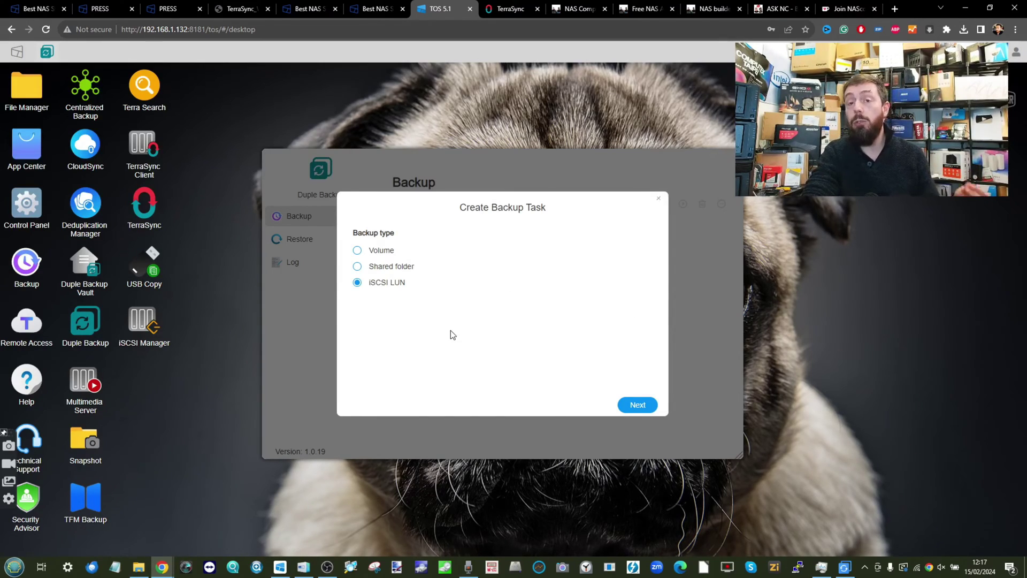
left_click(659, 198)
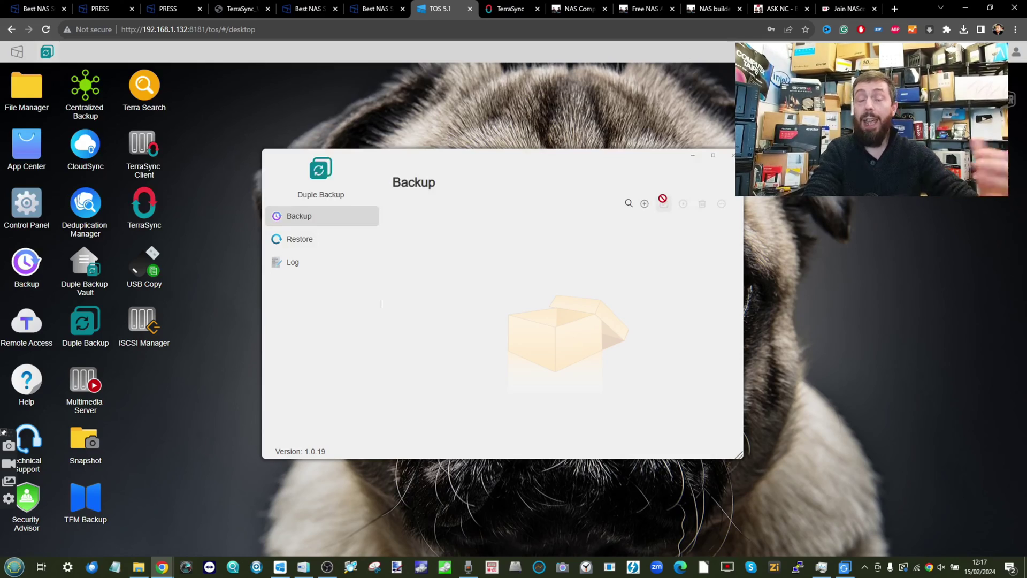
Step: Close Duple Backup and start a CloudSync connection with Google Drive as provider
left_click(733, 156)
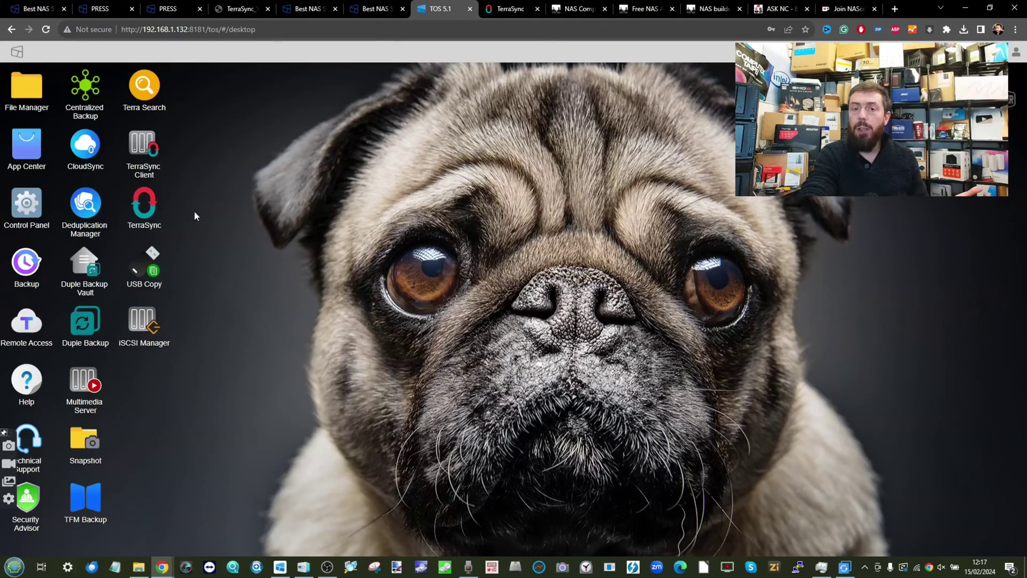
left_click(85, 145)
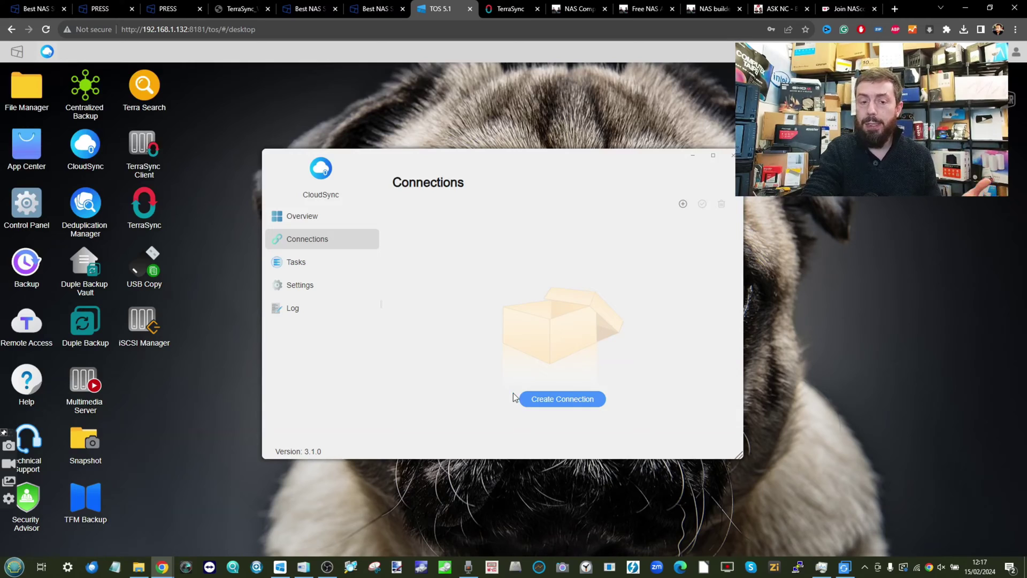
left_click(541, 399)
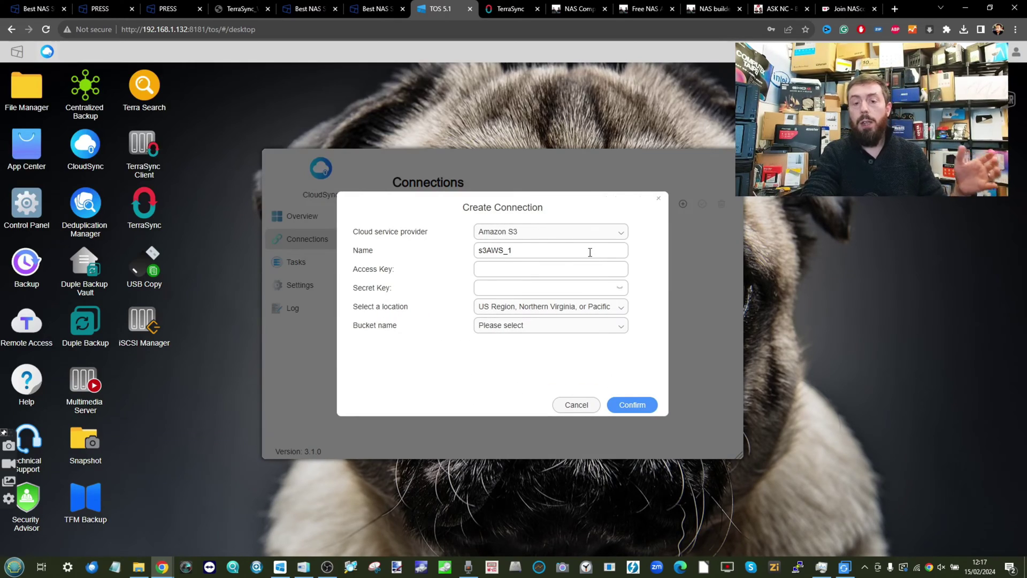
left_click(557, 236)
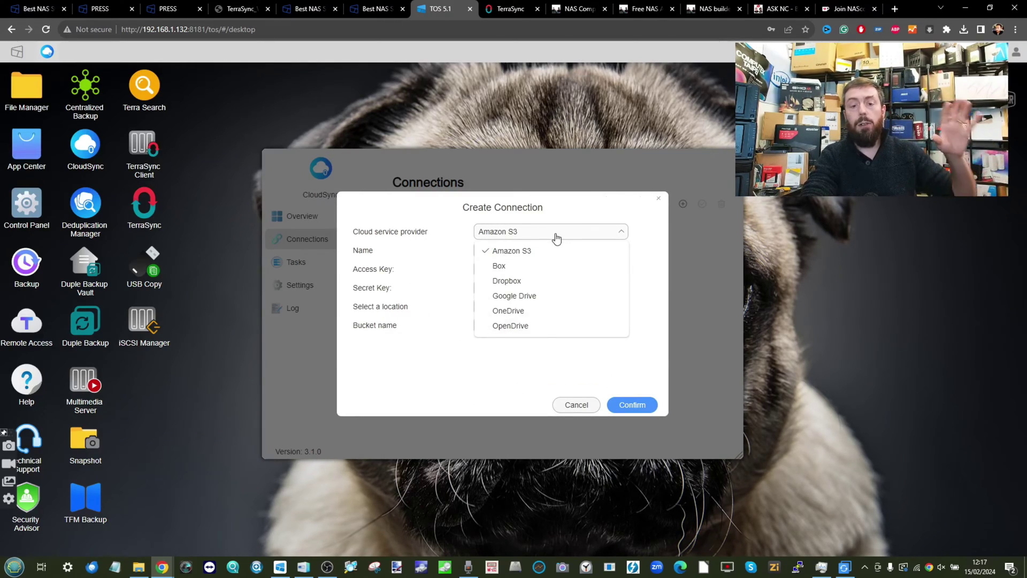
left_click(534, 295)
Step: Confirm, sign in with the Google account, grant CloudSync access, and agree to the NAS redirect
left_click(622, 404)
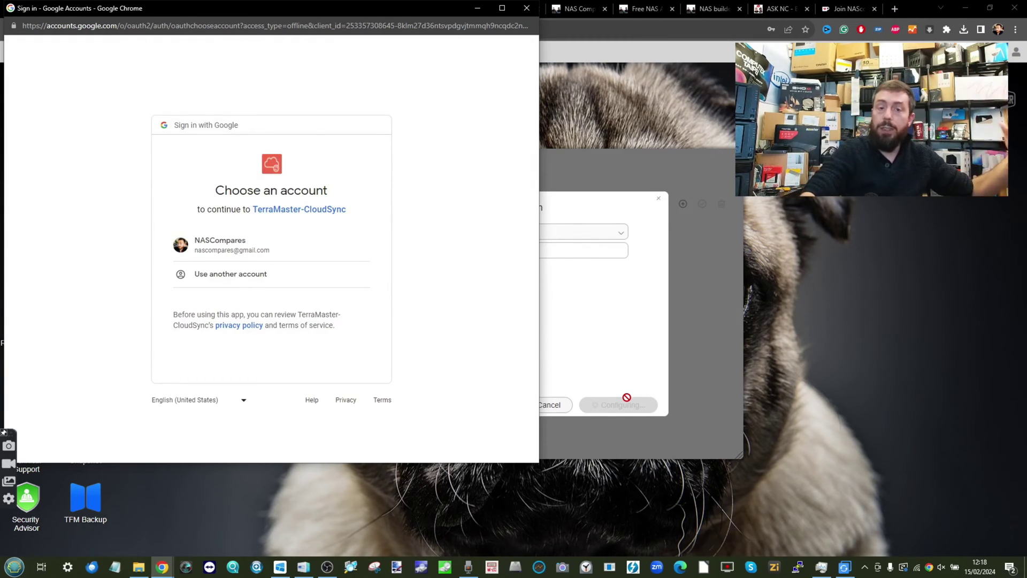
left_click(326, 245)
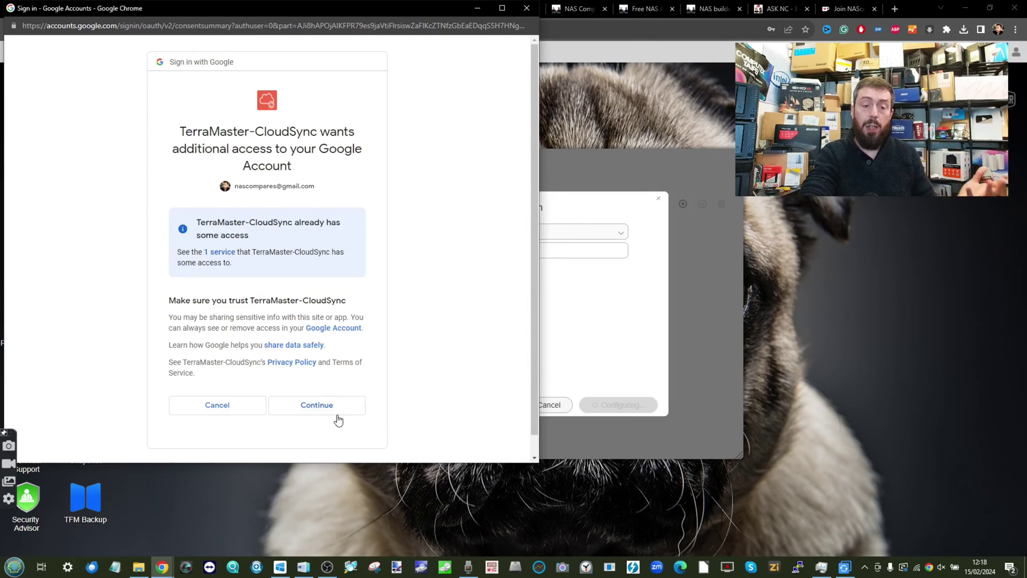
left_click(332, 417)
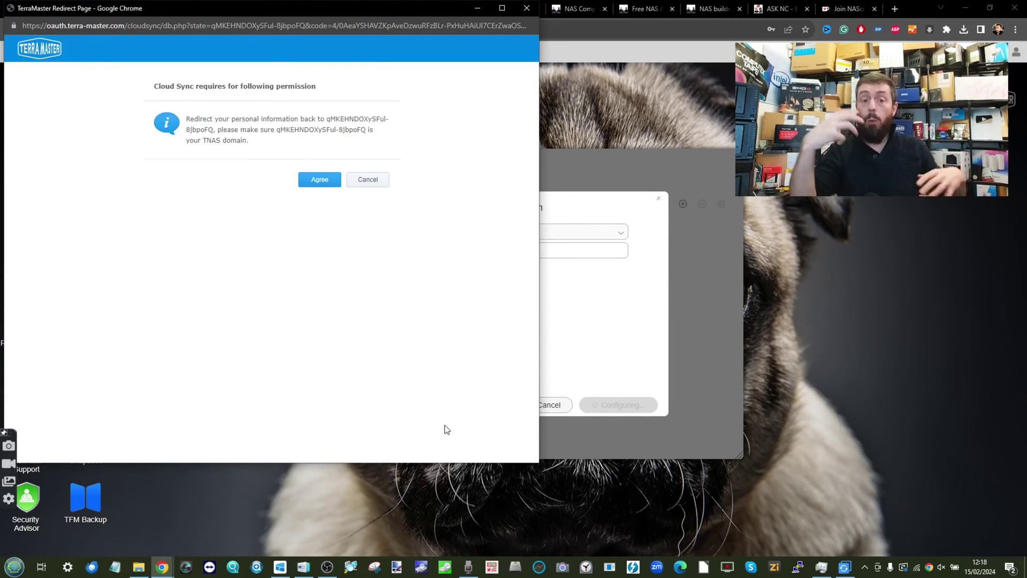
left_click(325, 178)
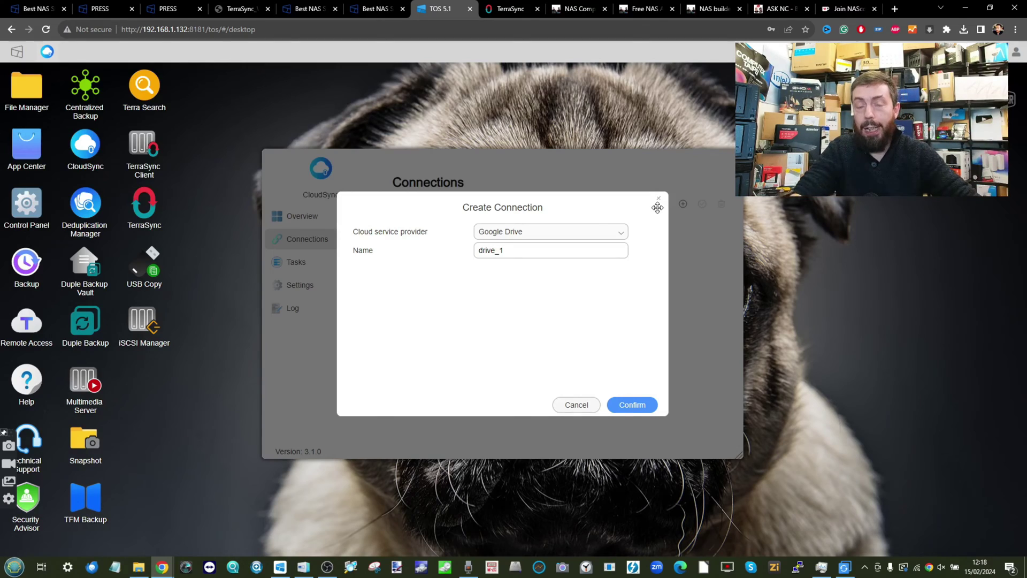
Step: Scan the cloud provider list again, then dismiss the Create Connection dialog without adding Google Drive
left_click(620, 234)
scroll(539, 274, "down", 3)
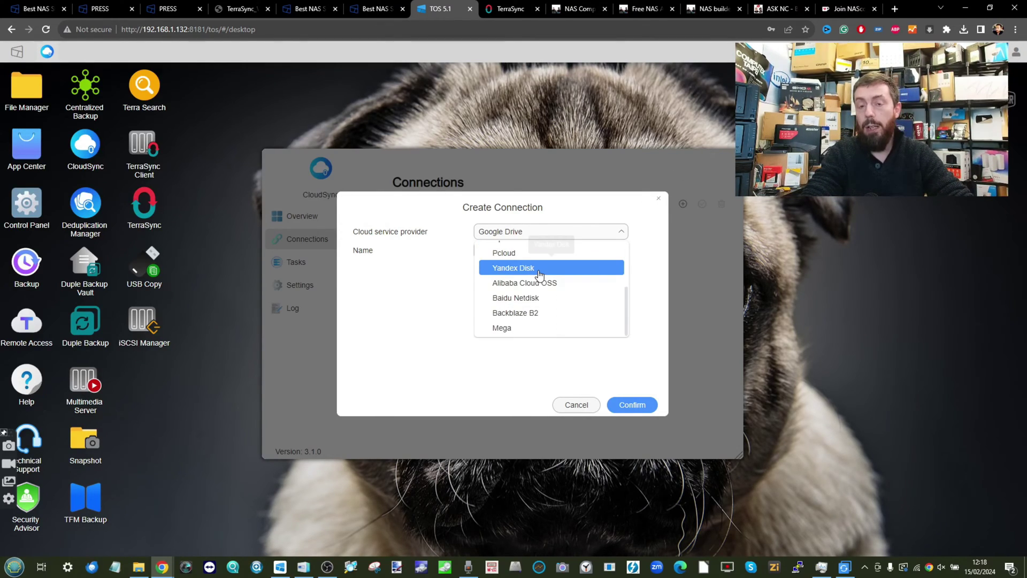
left_click(664, 200)
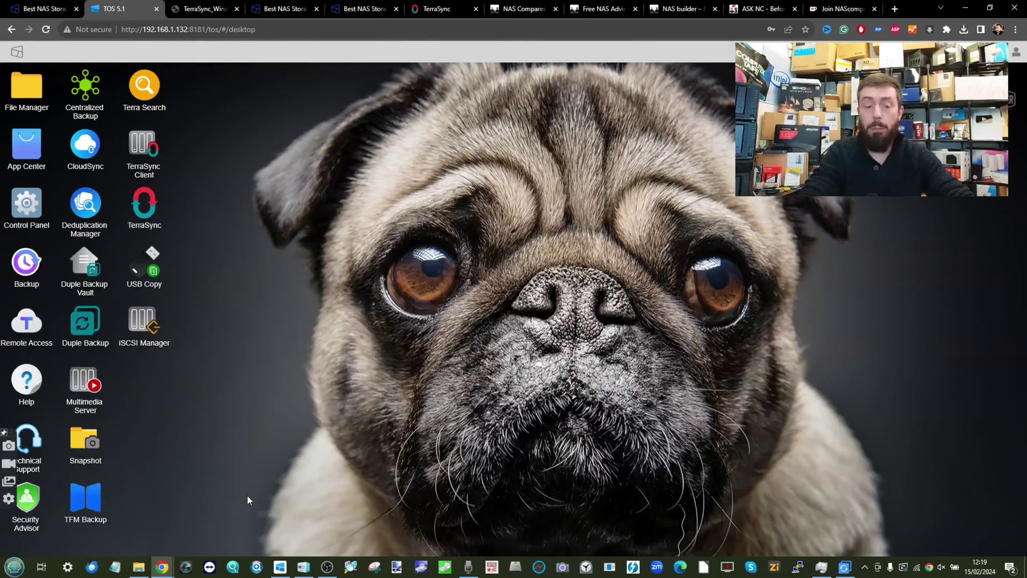
Step: Draft a Mirror-mode TFM Backup task from /Volume1/Multimedia to /Volume1/public
double_click(90, 497)
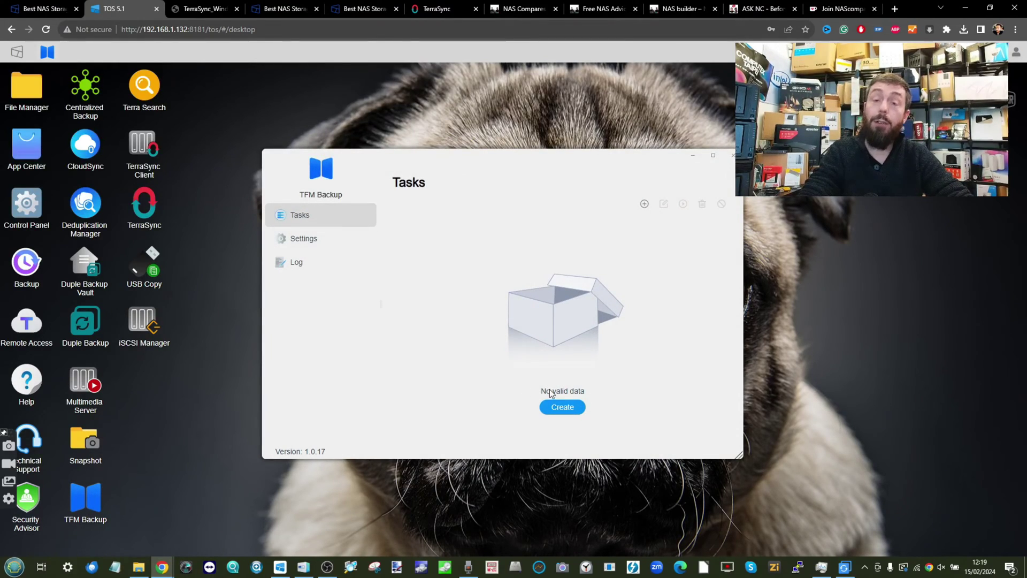
left_click(557, 407)
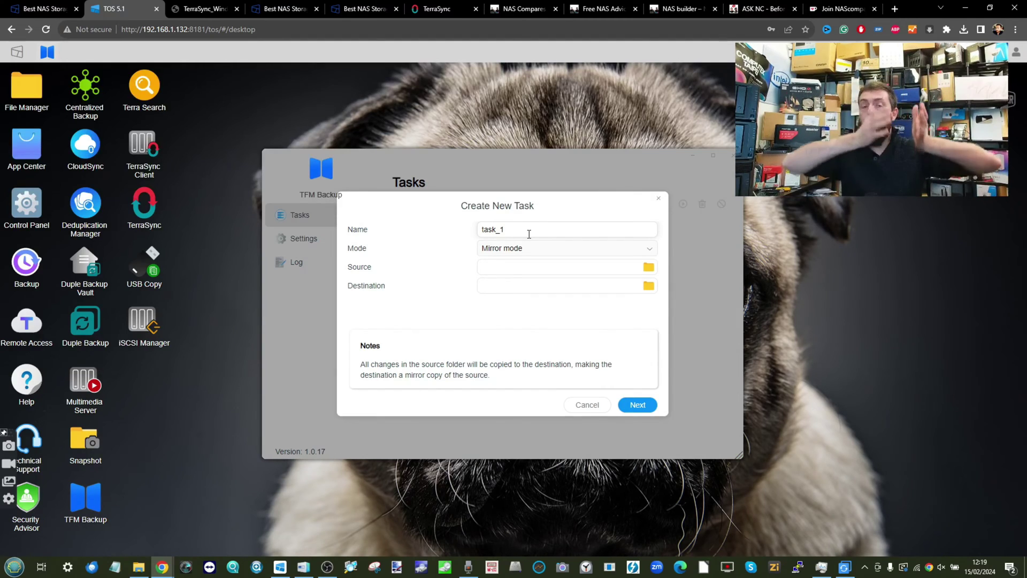
left_click(648, 249)
left_click(518, 266)
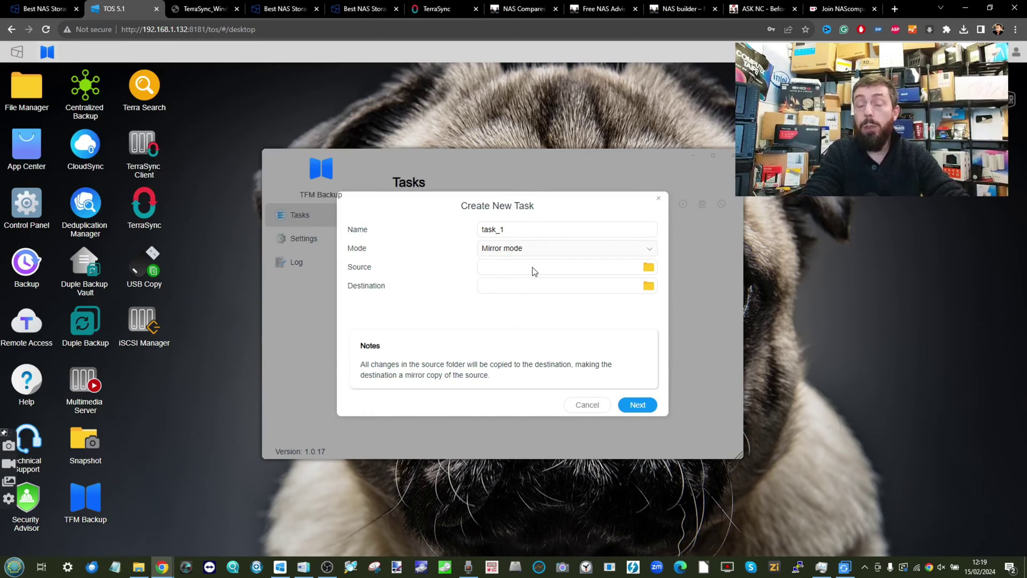
left_click(649, 267)
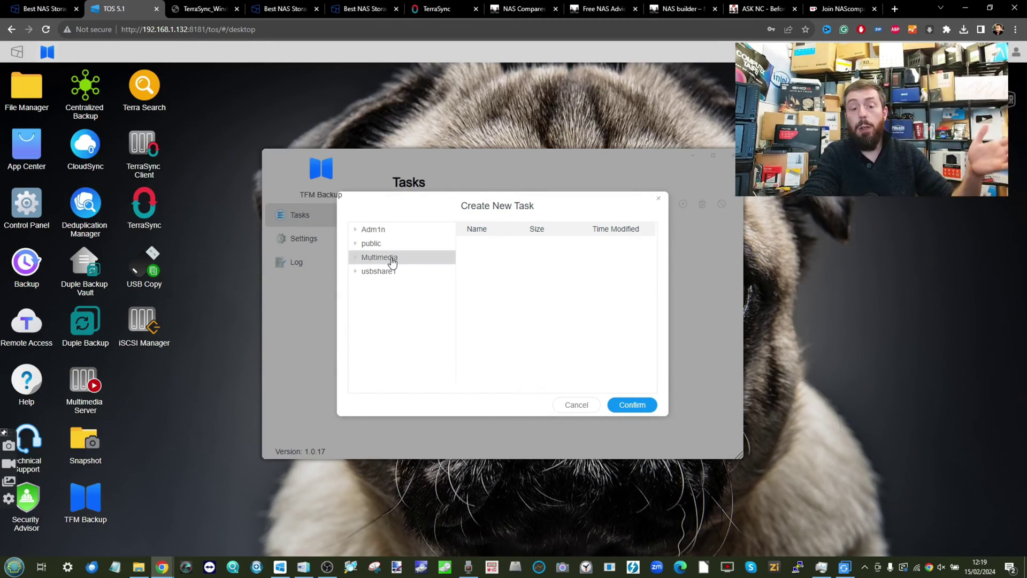
left_click(355, 257)
left_click(631, 404)
left_click(652, 283)
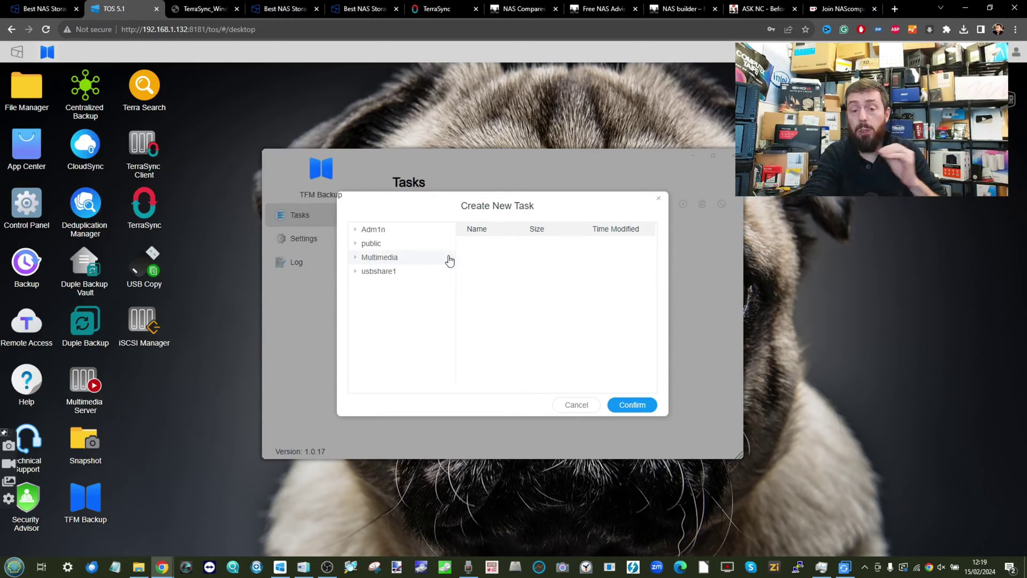
left_click(375, 243)
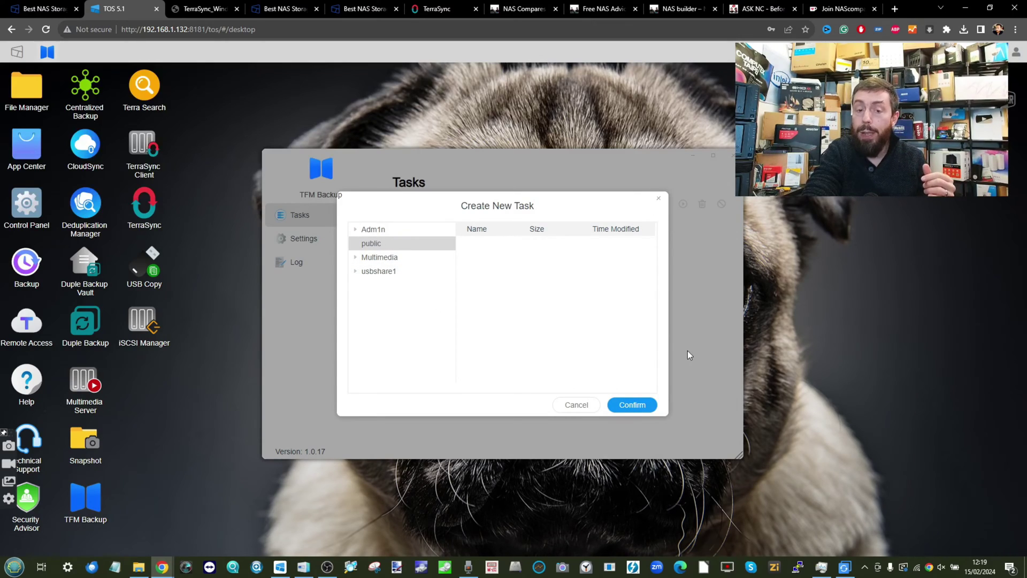
left_click(638, 412)
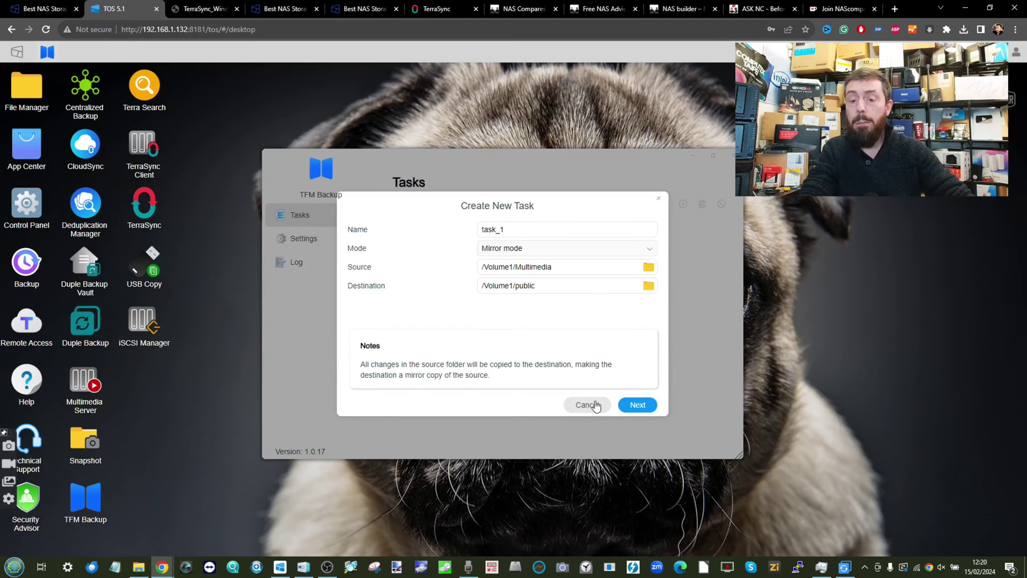
Step: Discard the unsaved TFM Backup task, close TFM Backup and launch Deduplication Manager
left_click(537, 248)
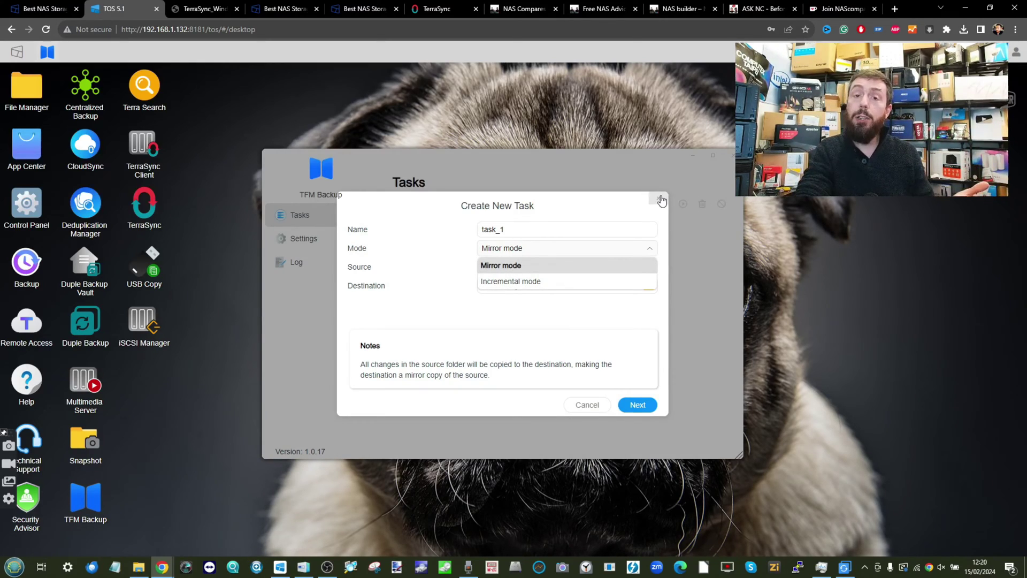
left_click(661, 201)
left_click(732, 155)
left_click(92, 214)
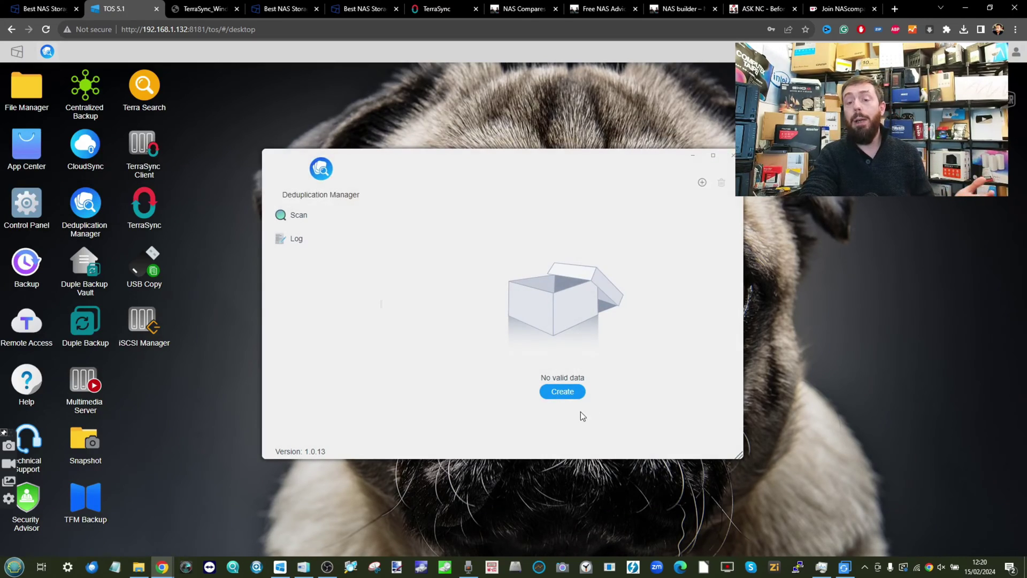
Step: Cancel the new deduplication scan, close Deduplication Manager, then reopen and close it once more
left_click(562, 391)
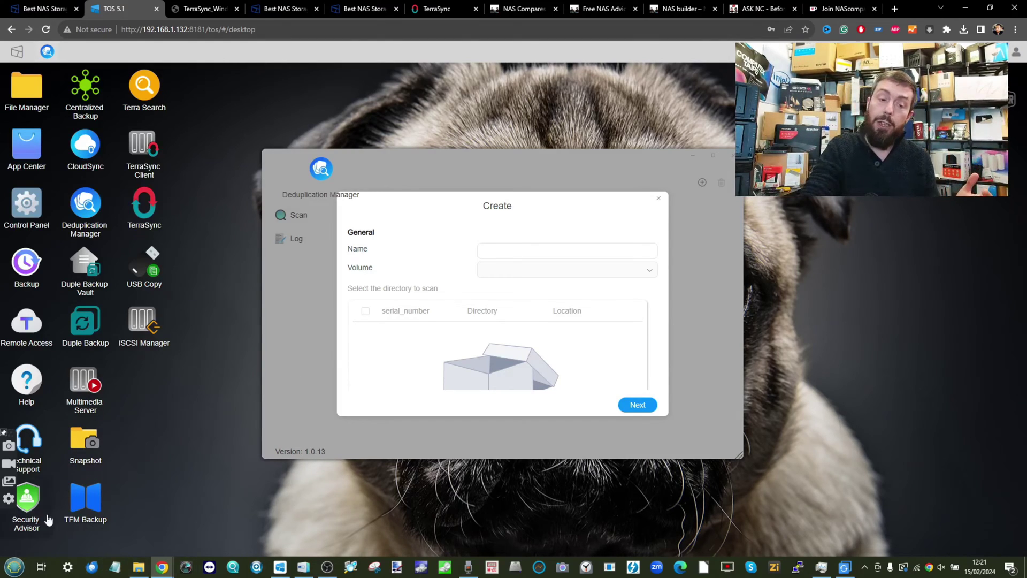
left_click(658, 199)
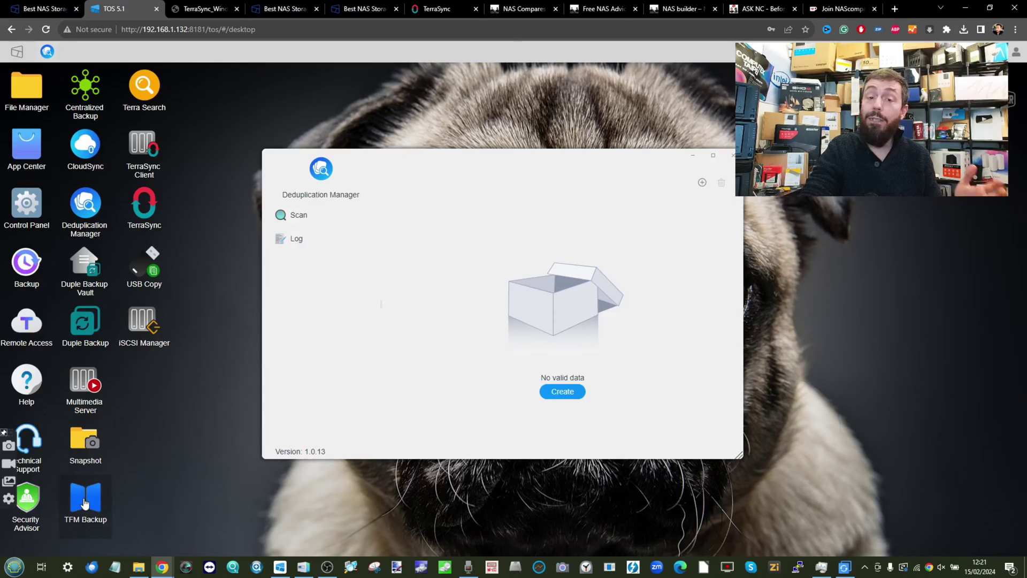
left_click(732, 156)
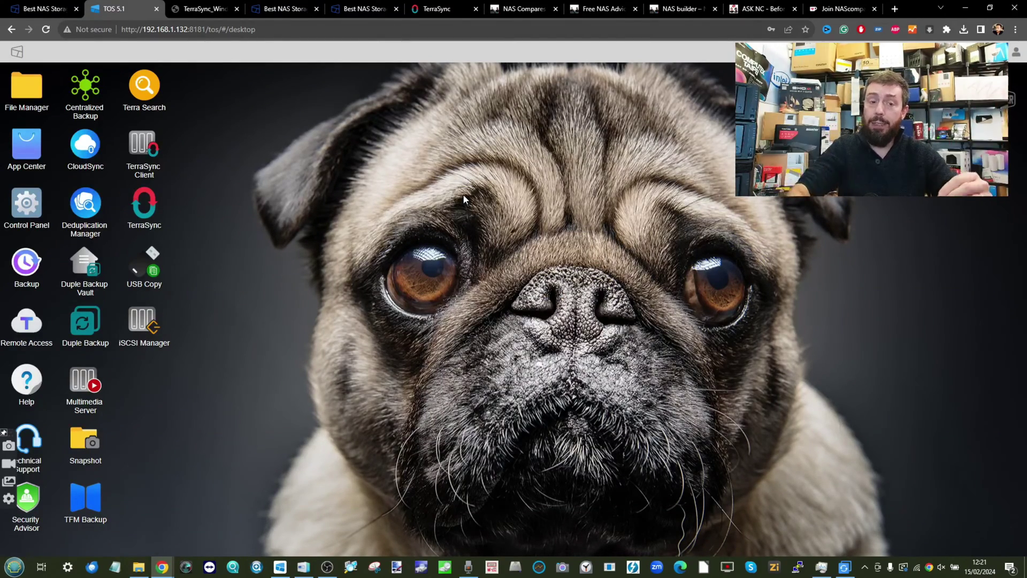
left_click(89, 211)
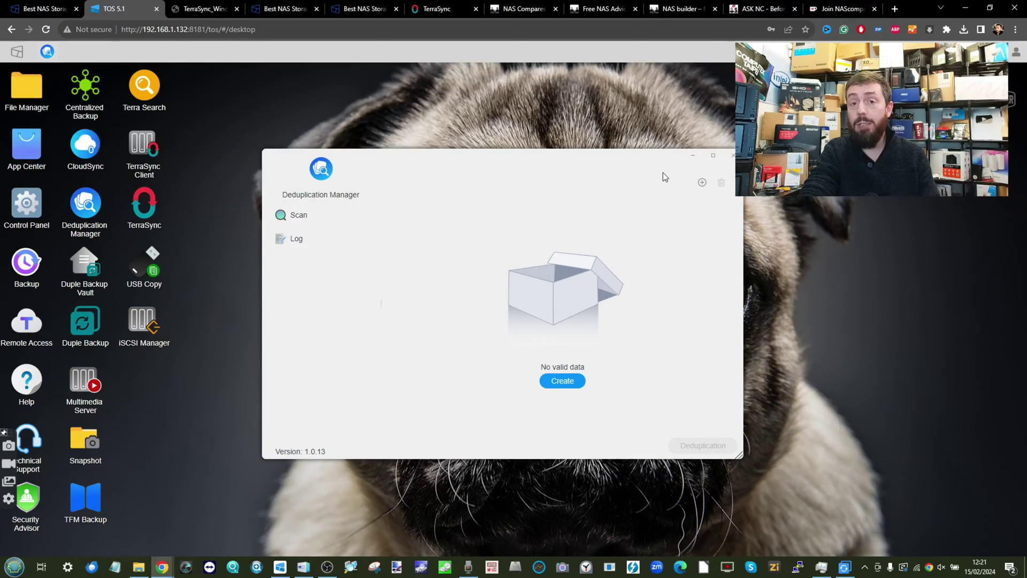
left_click(733, 155)
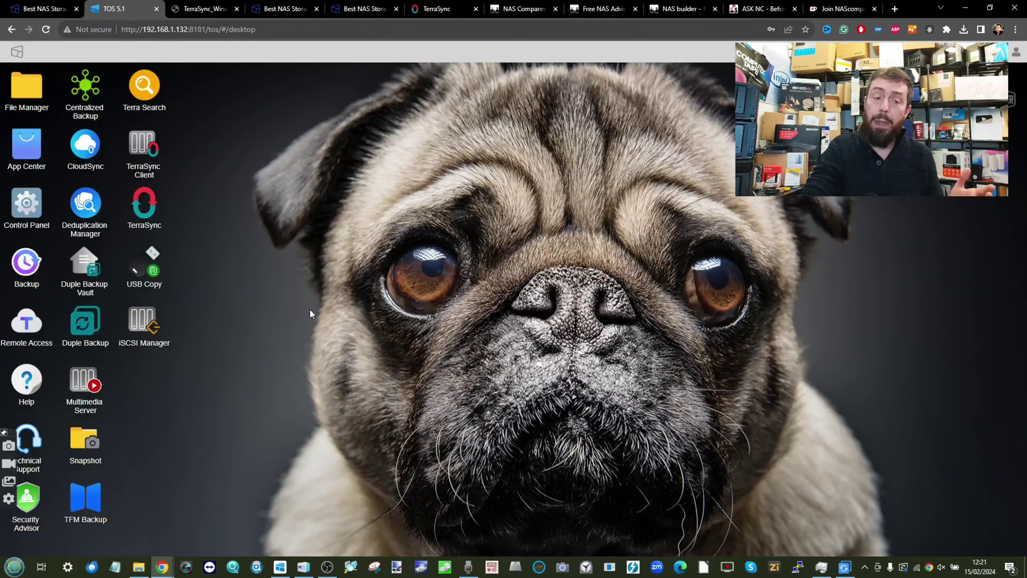
Step: Launch USB Copy and start a task named 'usb' backing up from TNAS to USB
left_click(149, 280)
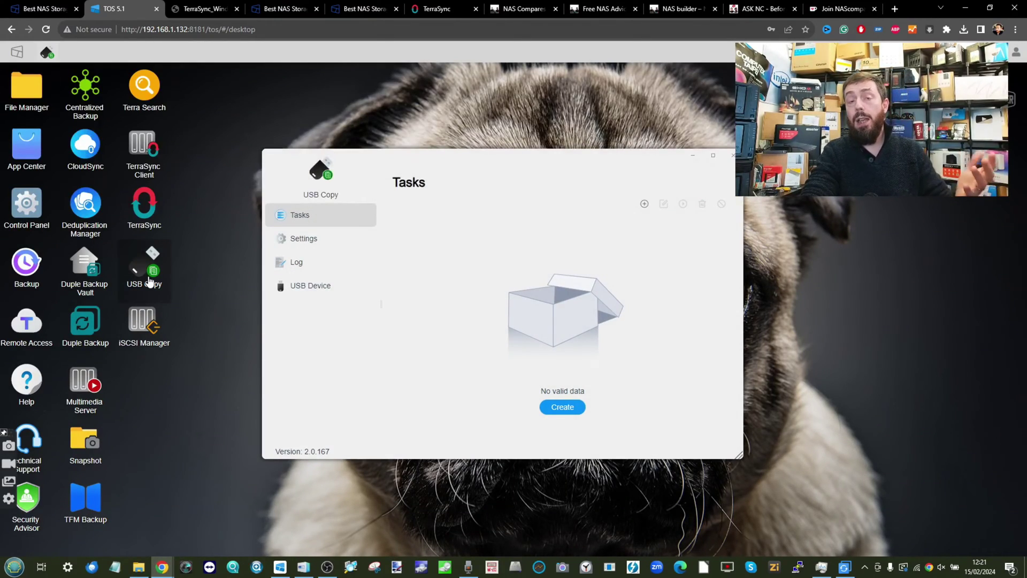
left_click(564, 408)
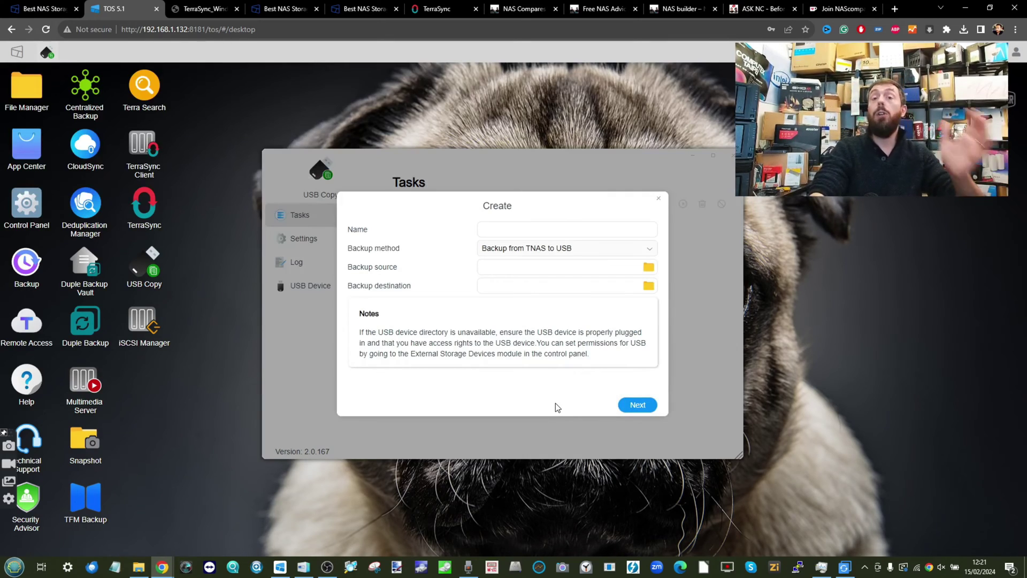
left_click(583, 247)
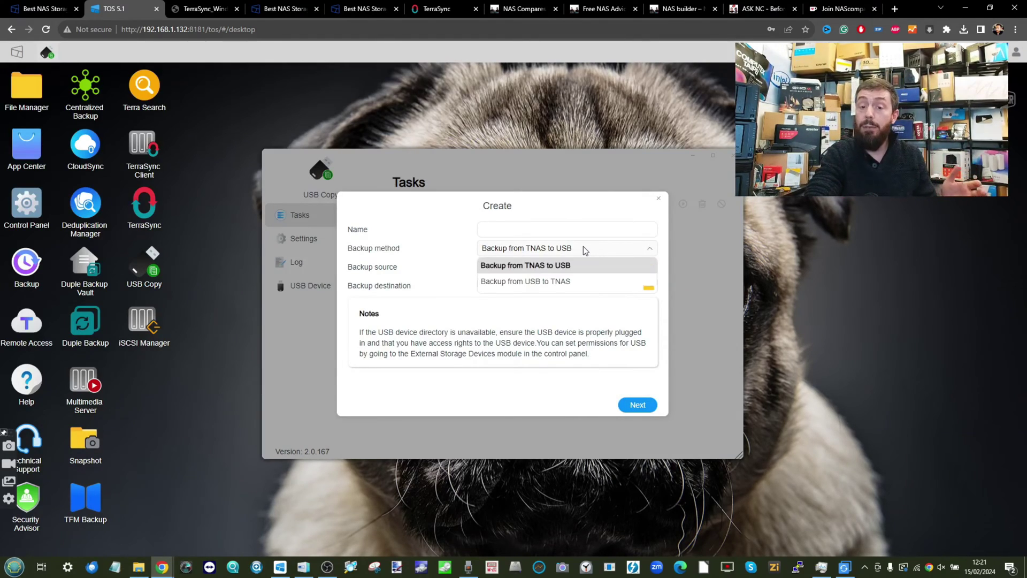
left_click(564, 326)
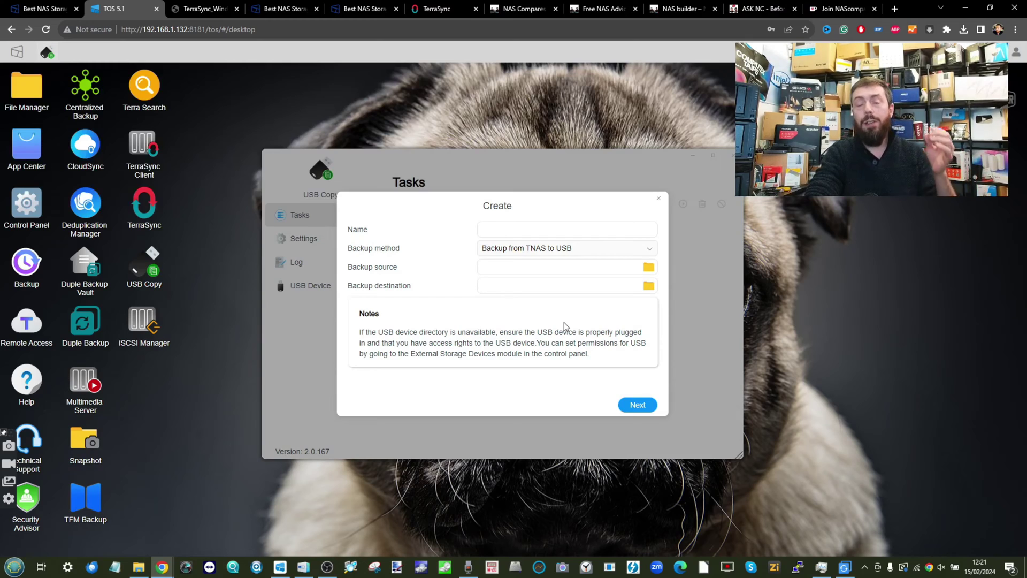
left_click(492, 230)
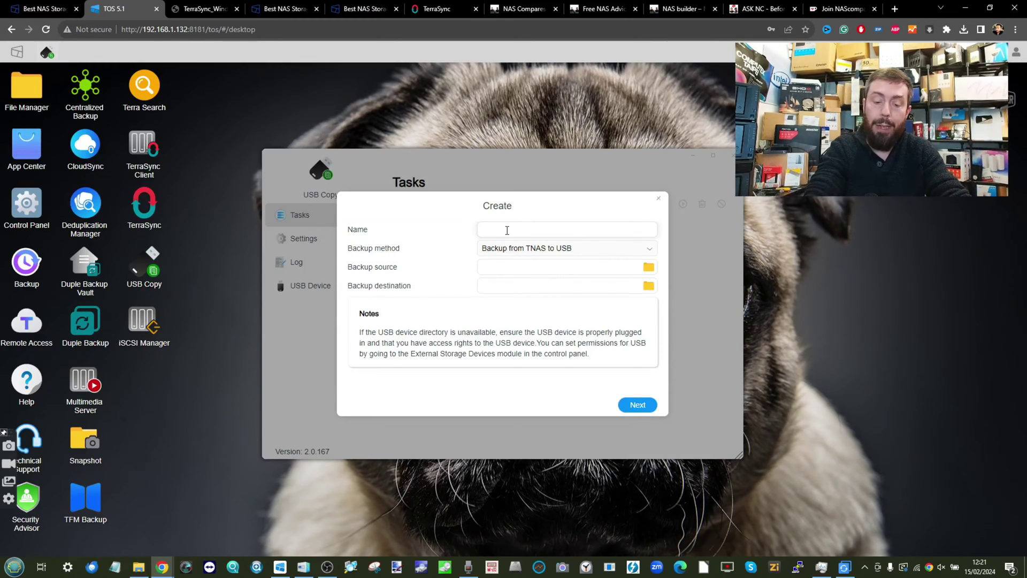
type("usb")
left_click(522, 249)
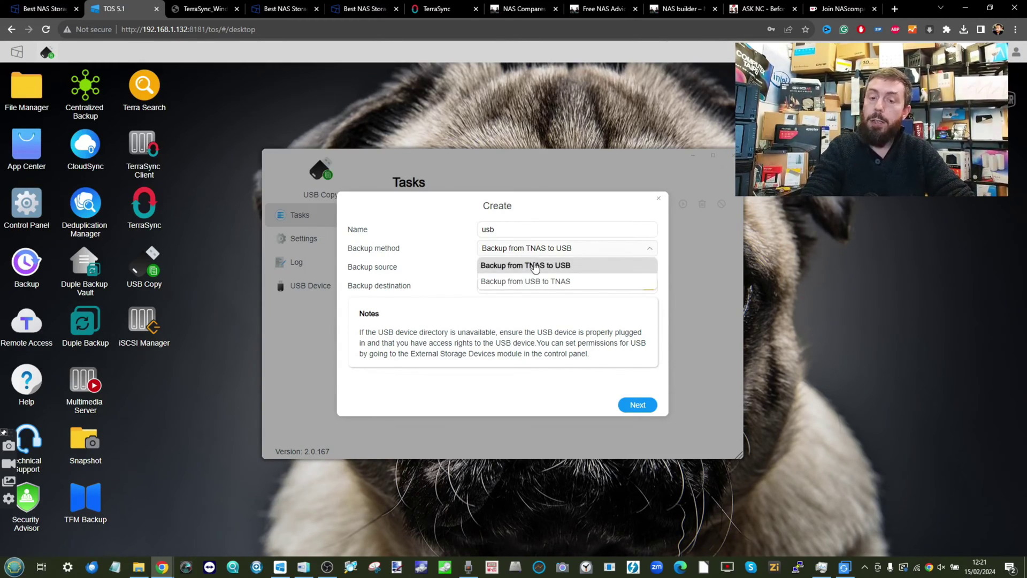
left_click(535, 266)
Step: Set source /home and destination /usbshare1, then accept the 4GB file size warning
left_click(649, 270)
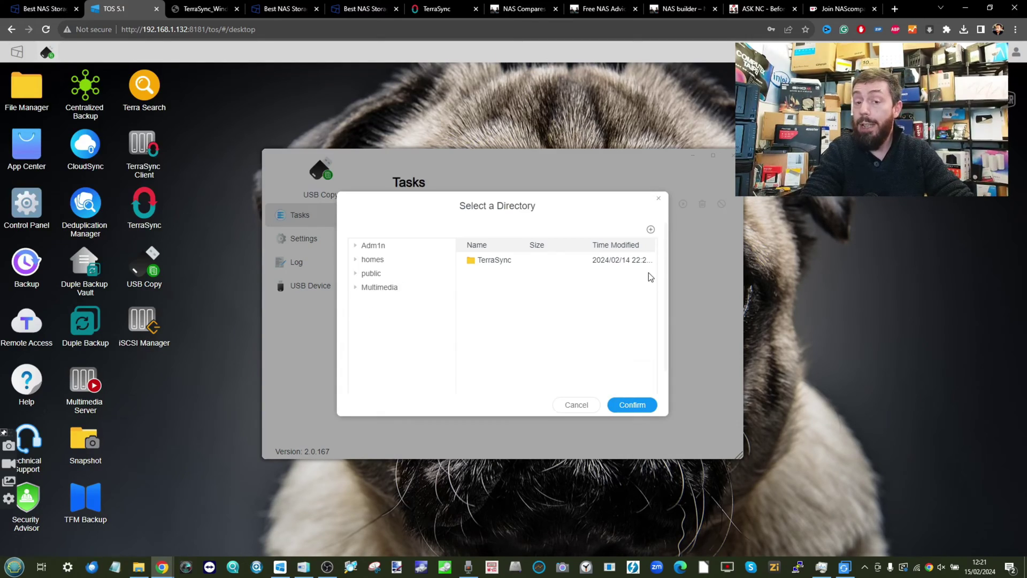
left_click(373, 273)
left_click(631, 404)
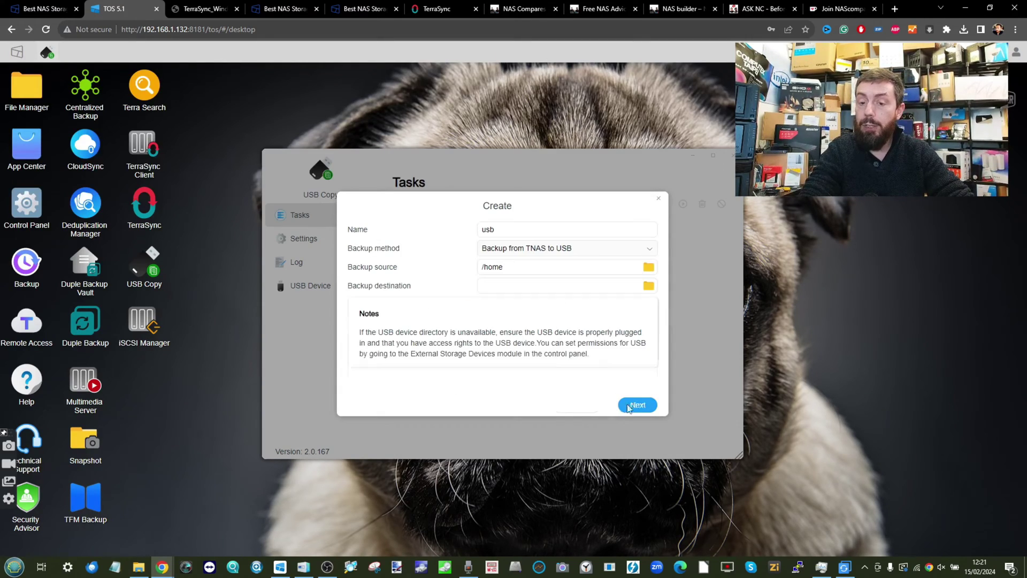
left_click(648, 285)
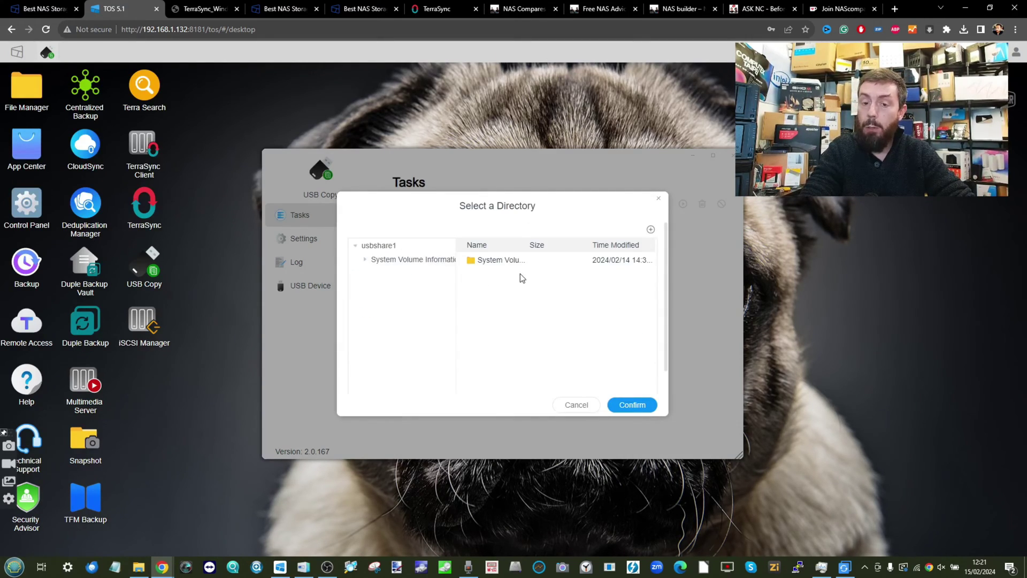
left_click(414, 245)
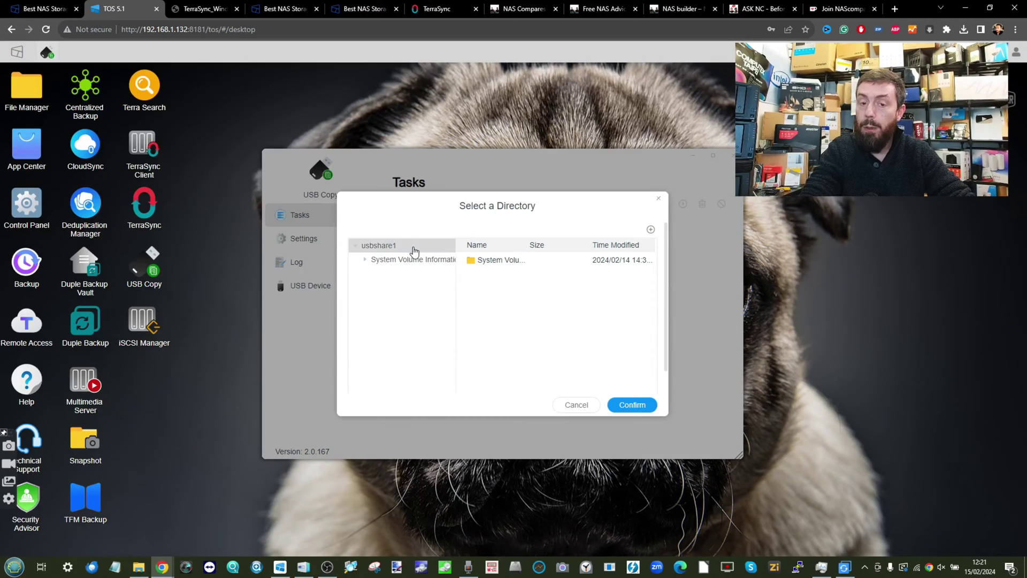
left_click(631, 404)
left_click(631, 405)
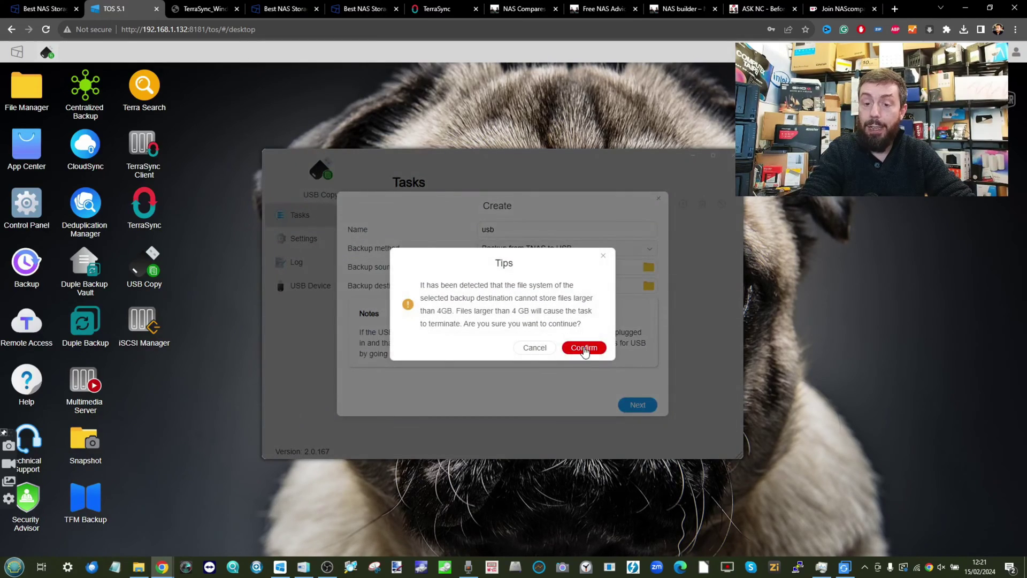
left_click(584, 349)
Step: Advance past the backup mode to the schedule step, then discard the task
left_click(559, 229)
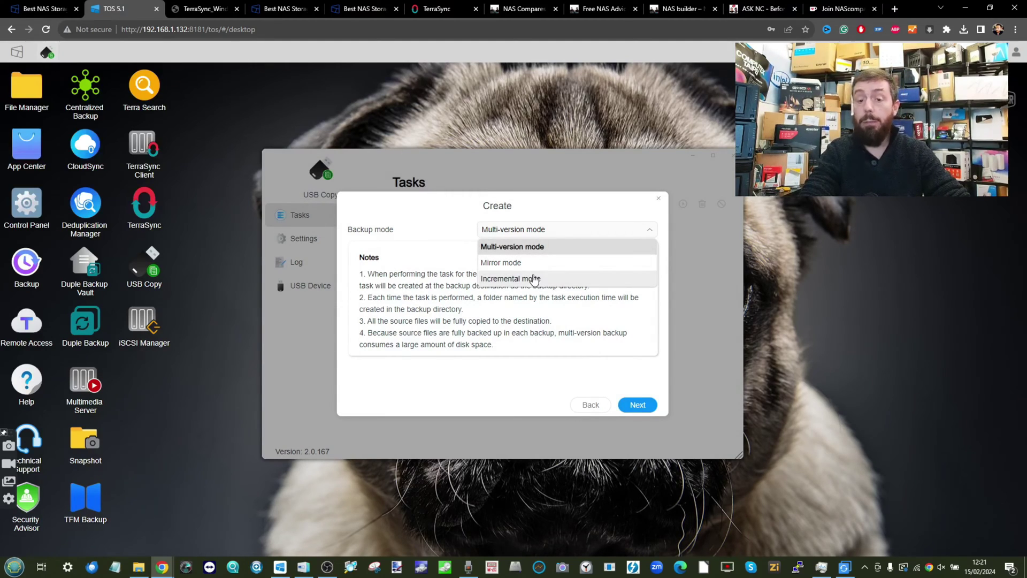
left_click(624, 402)
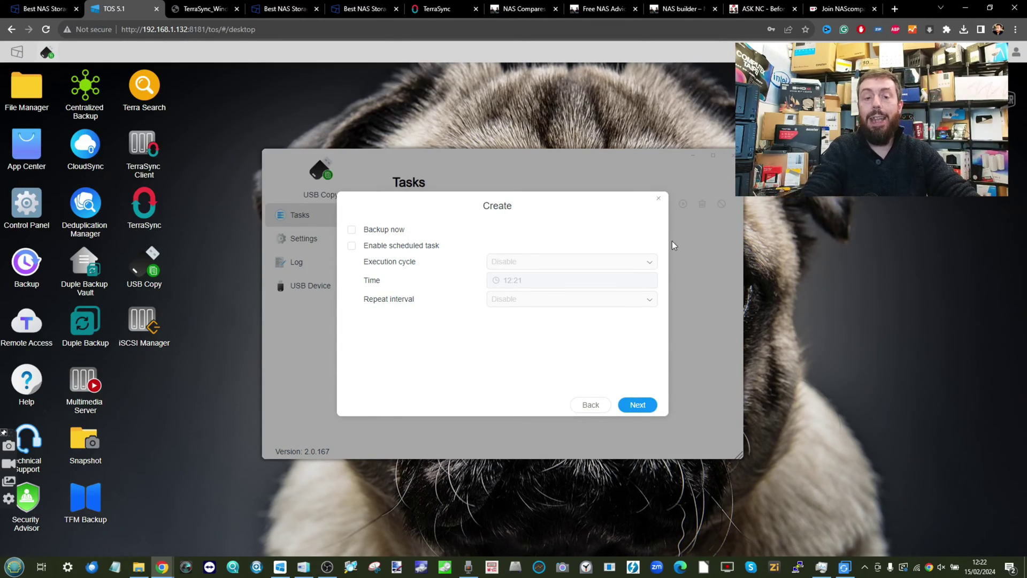
left_click(658, 199)
Step: Close USB Copy, view TerraSync's details from the App Center's Recommended list, then close App Center
left_click(732, 155)
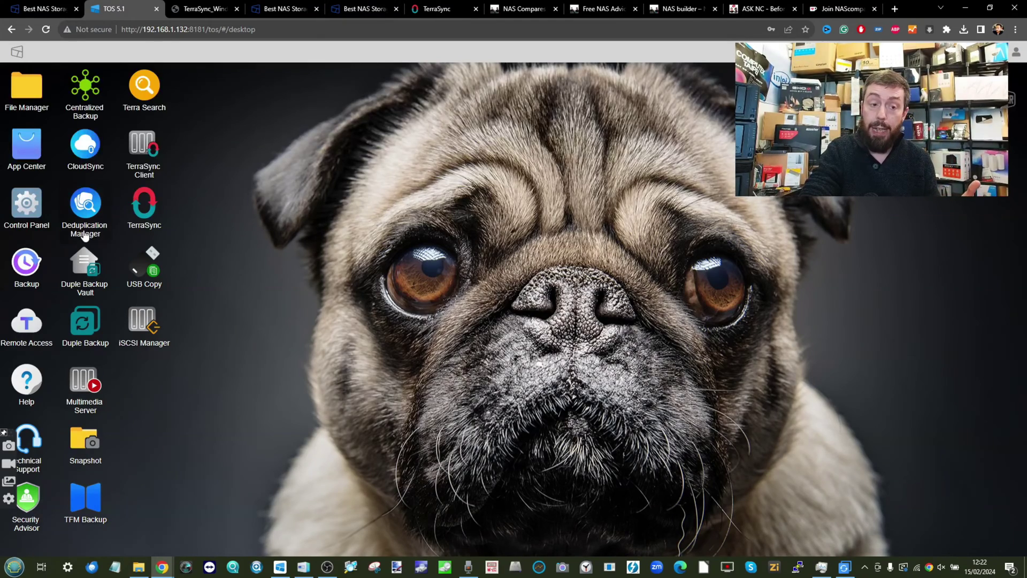
left_click(39, 138)
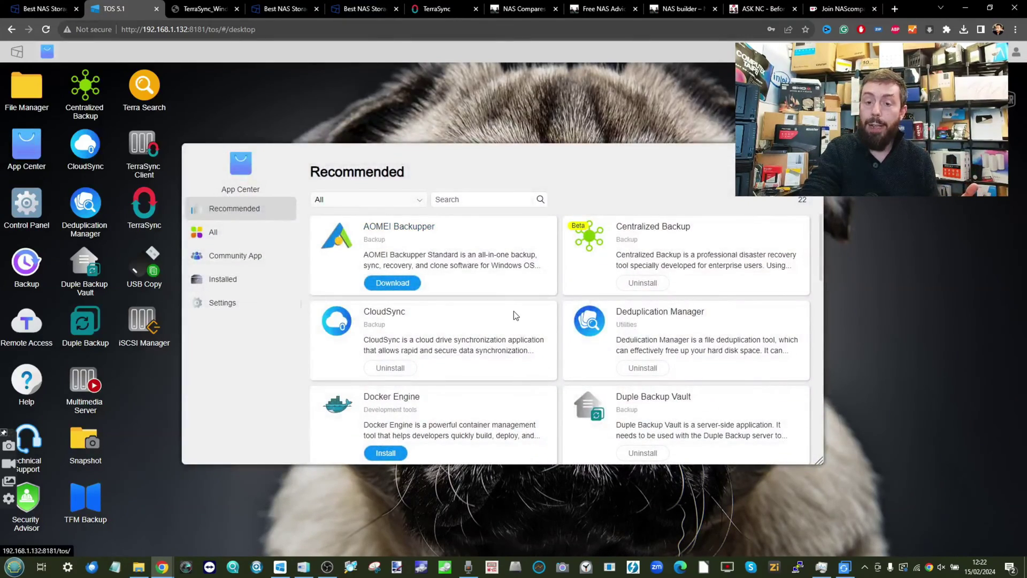
scroll(513, 310, "down", 4)
scroll(513, 311, "down", 2)
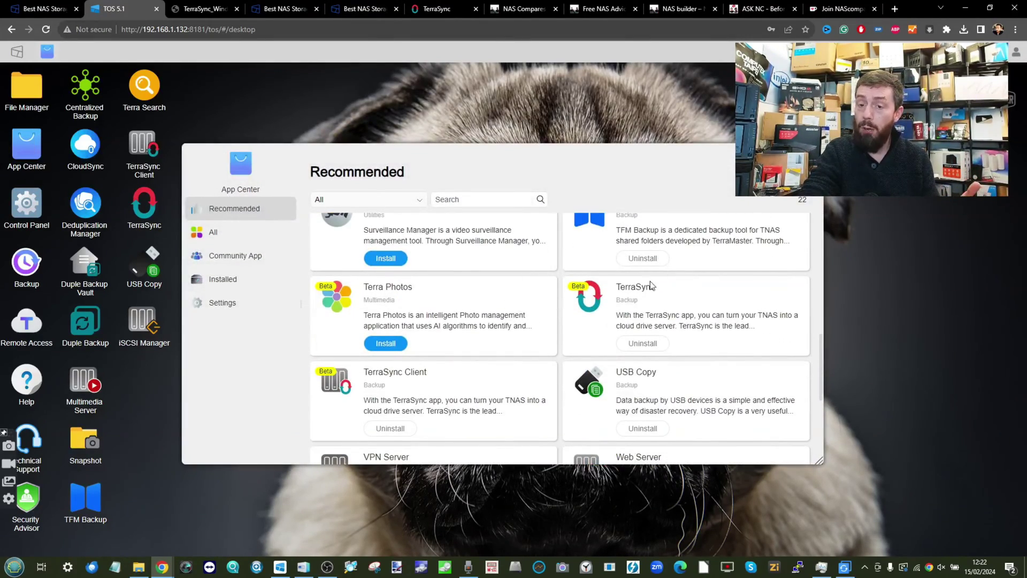
left_click(649, 287)
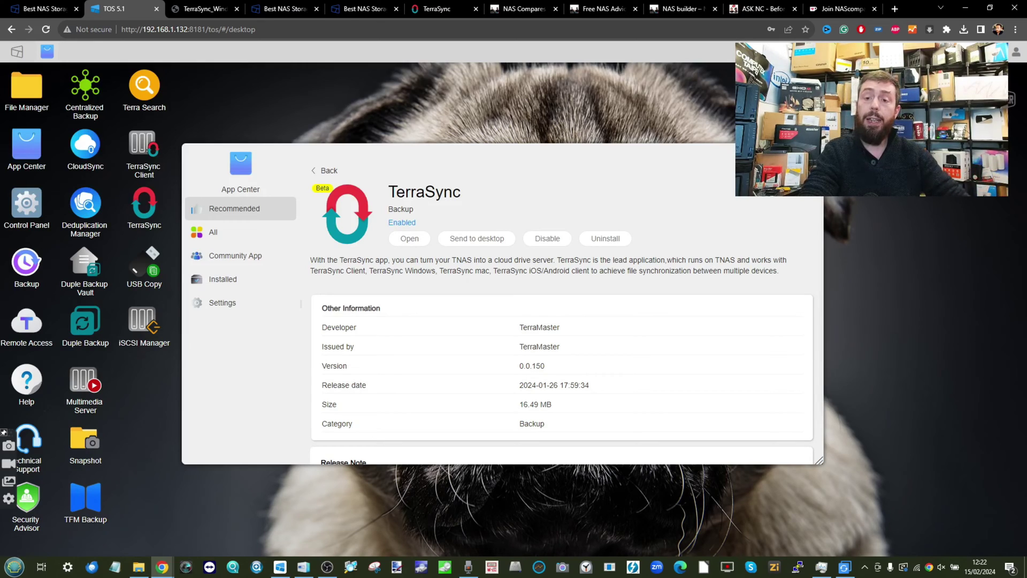
left_click(814, 154)
Step: In the TerraSync portal, browse Favorites, Settings, Version Controller and Manage Team Folders
left_click(444, 9)
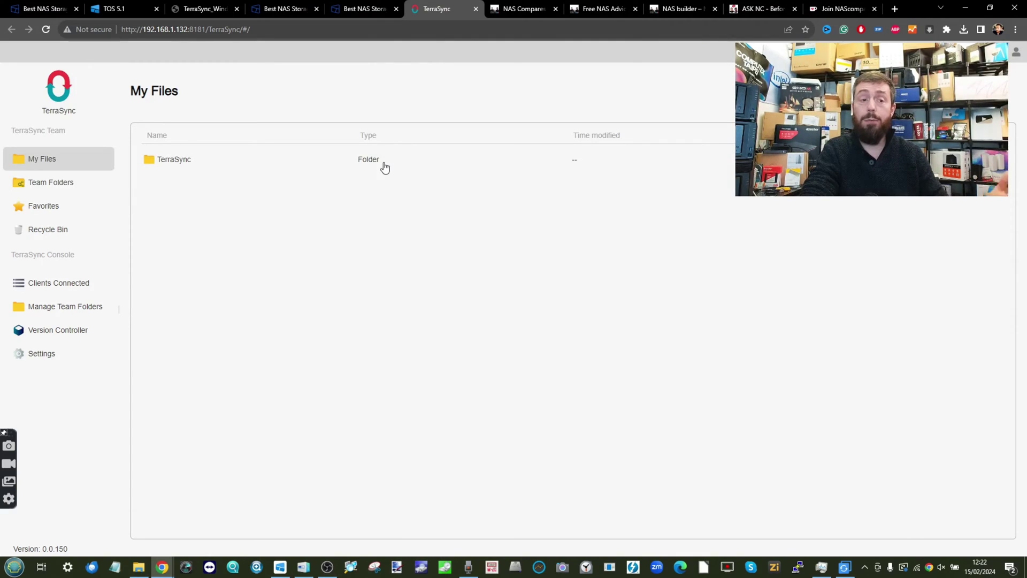
left_click(50, 207)
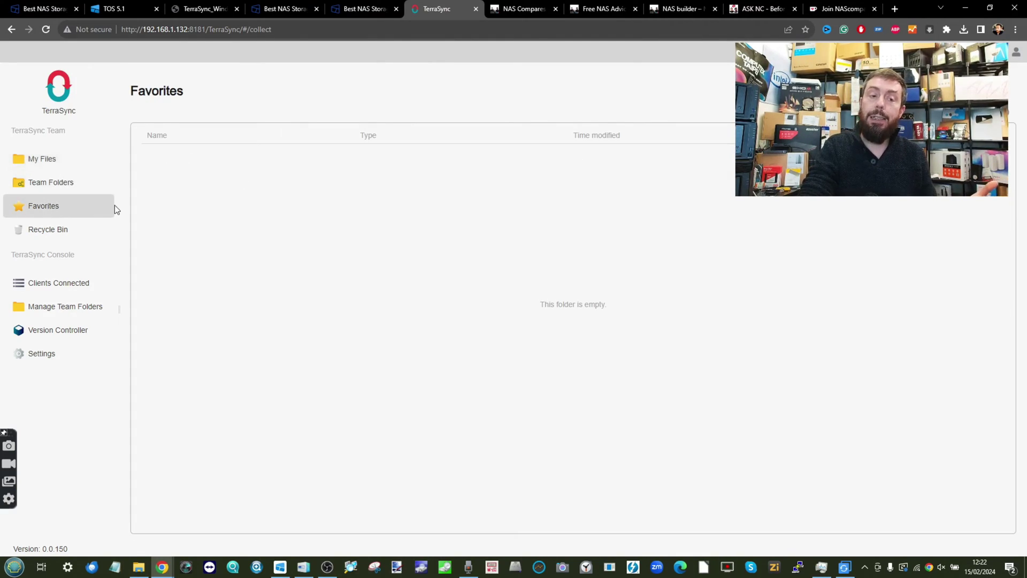
left_click(34, 358)
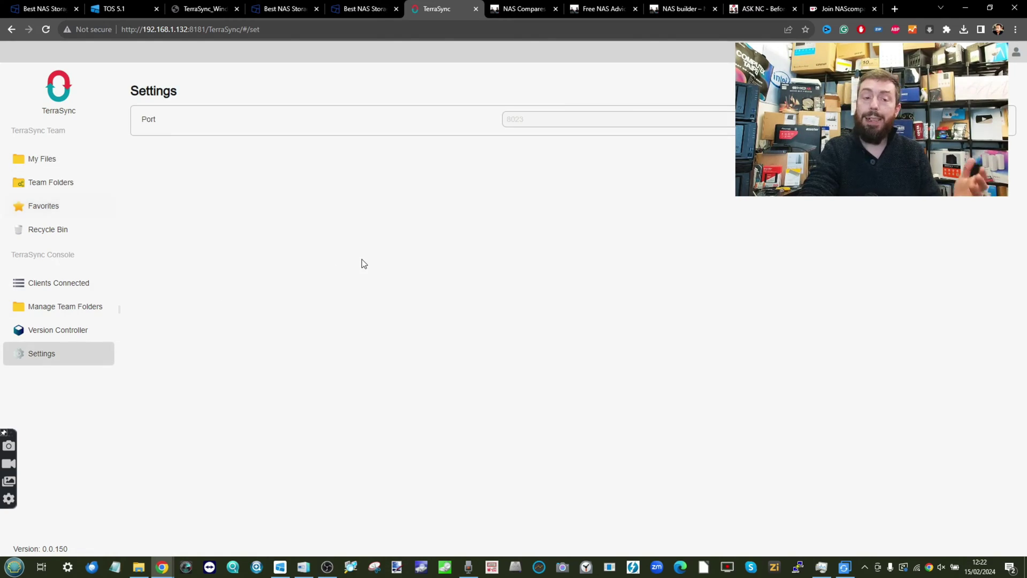
left_click(80, 330)
left_click(80, 307)
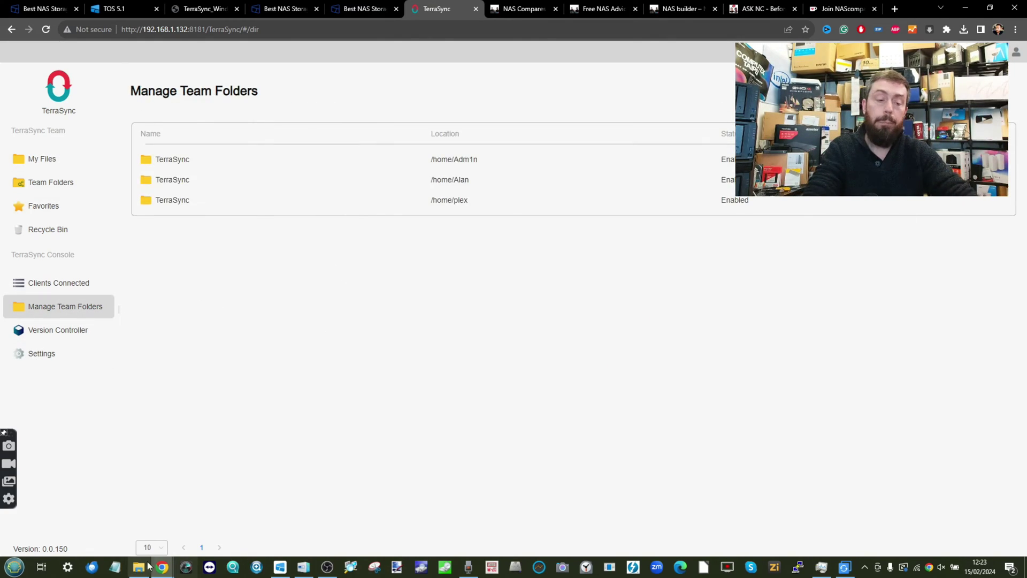
Step: Launch the TNAS PC client, shift its window left, and view the TerraSync Windows screenshot
left_click(279, 567)
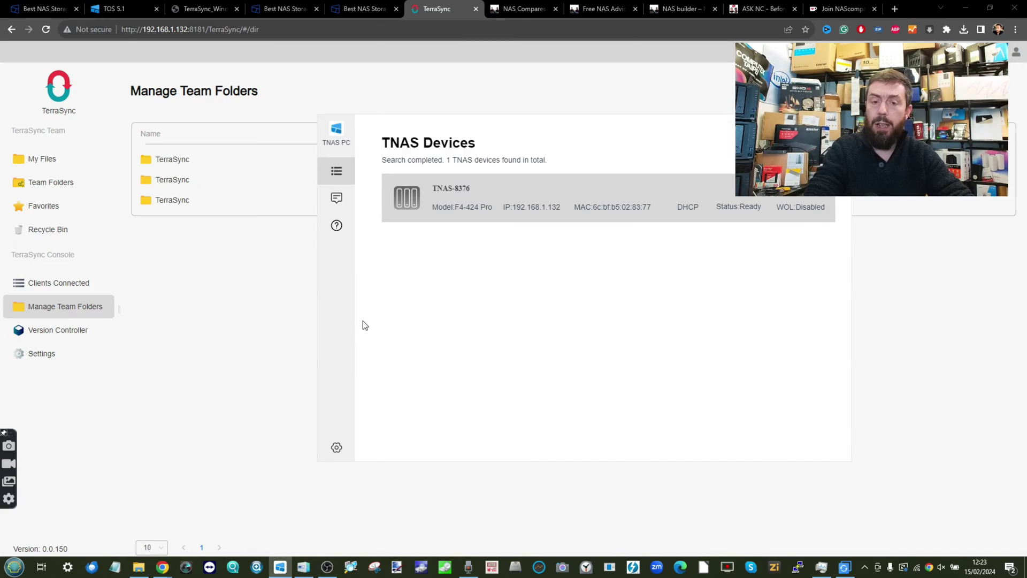
left_click_drag(427, 121, 297, 136)
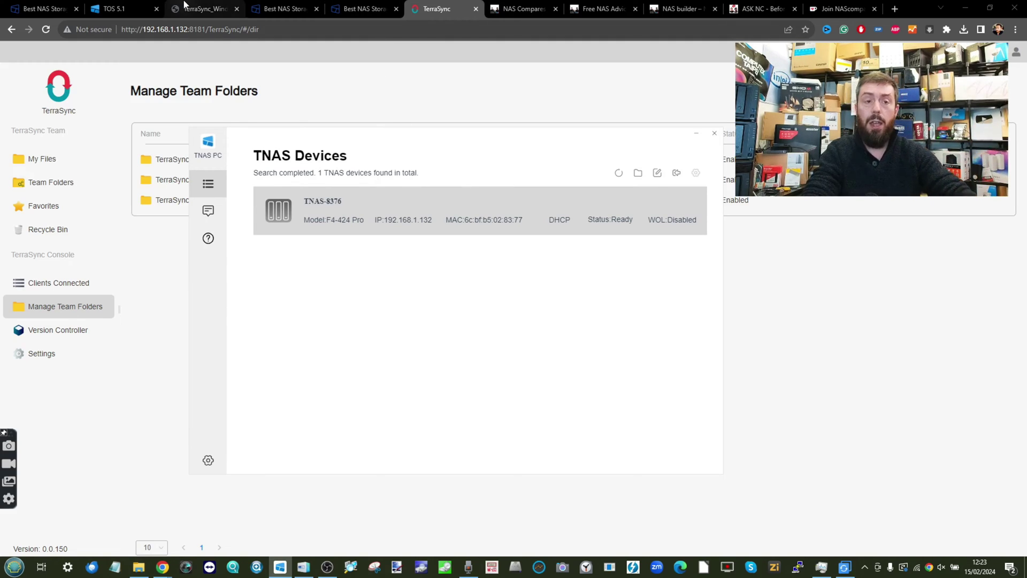
left_click(202, 9)
scroll(442, 258, "up", 1)
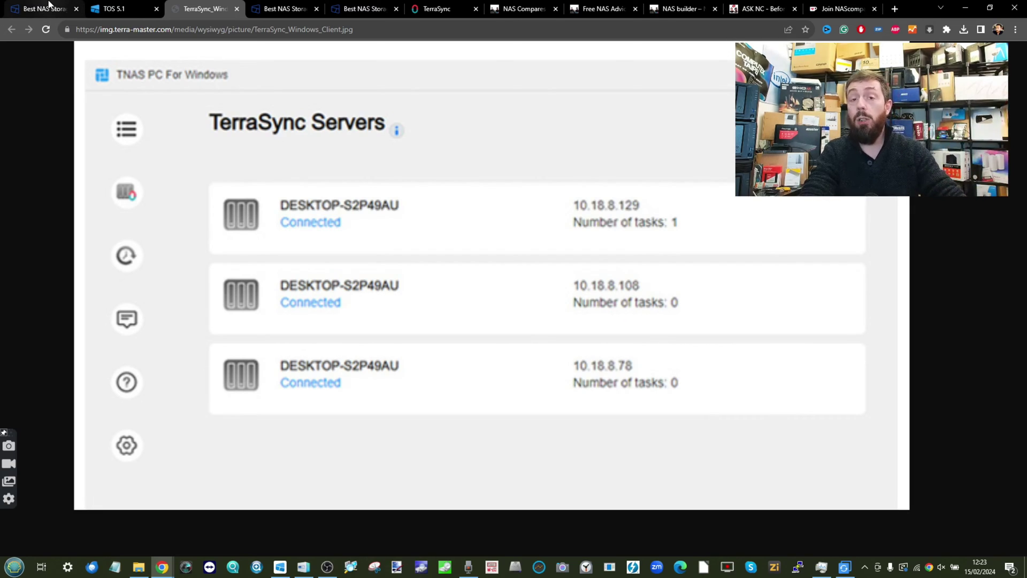
Step: Cycle through the browser tabs back to the Windows client screenshot, then open File Explorer on This PC
left_click(4, 7)
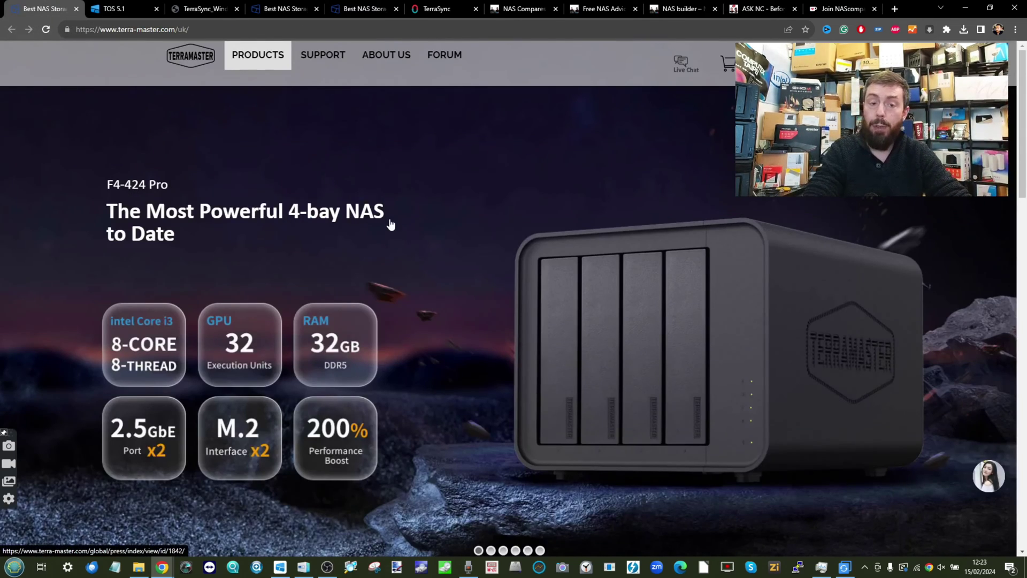
left_click(115, 9)
left_click(227, 7)
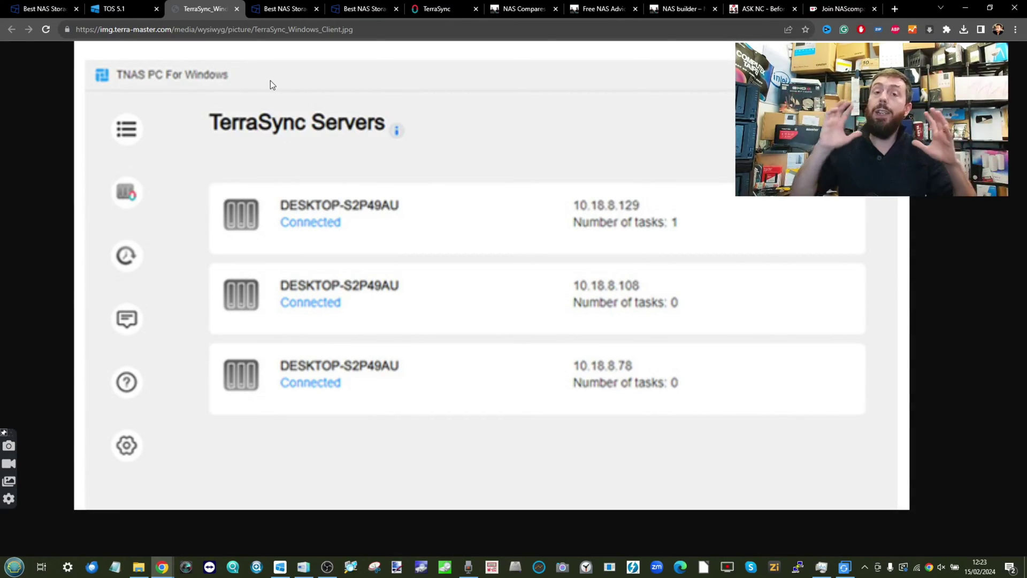
left_click(139, 566)
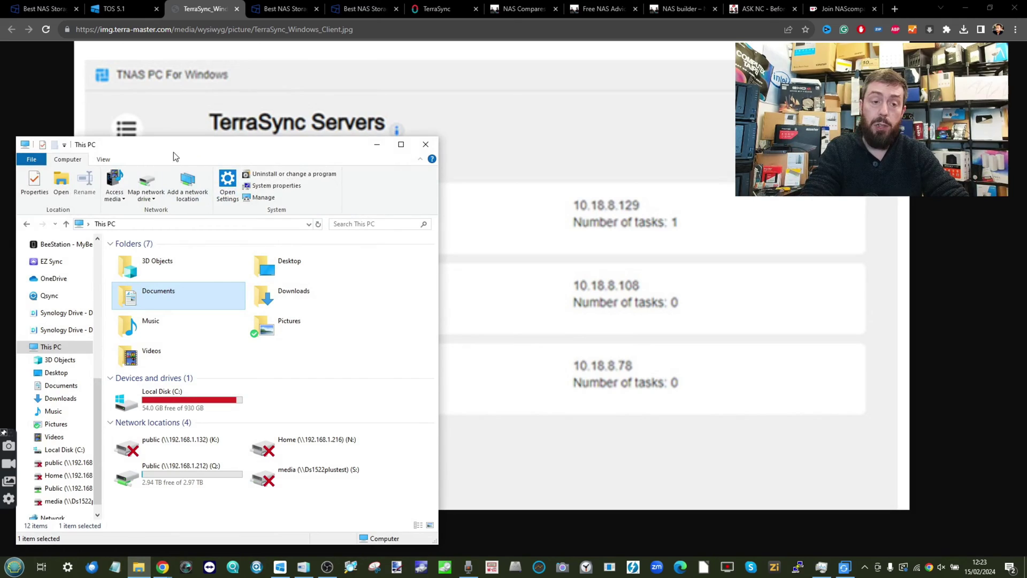
Step: Peek at the Qsync and Synology Drive folders, then open Footage > Synology CC400W Camera Review
left_click_drag(175, 152, 366, 112)
left_click(241, 257)
left_click(252, 273)
left_click(247, 221)
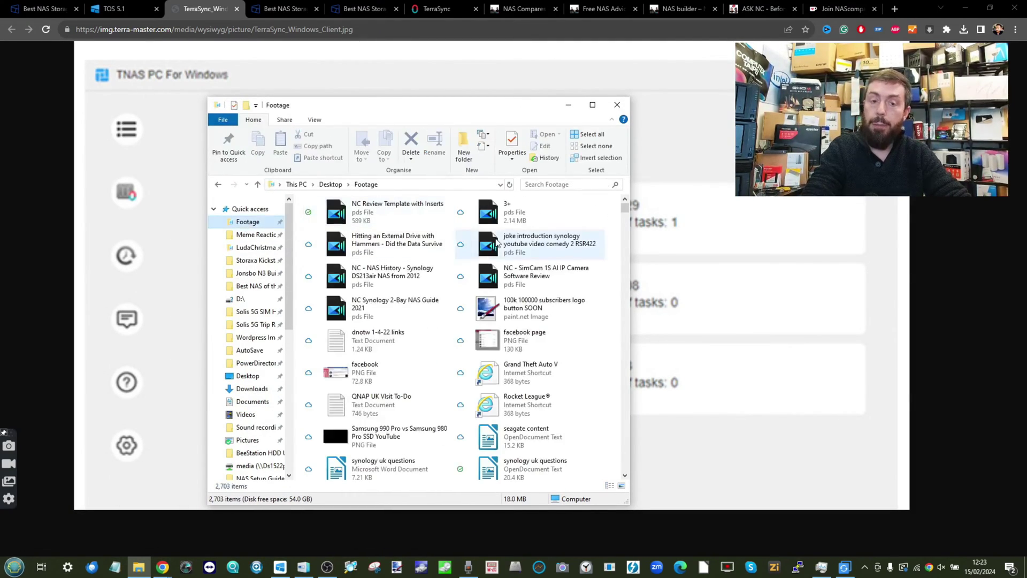
scroll(444, 264, "down", 5)
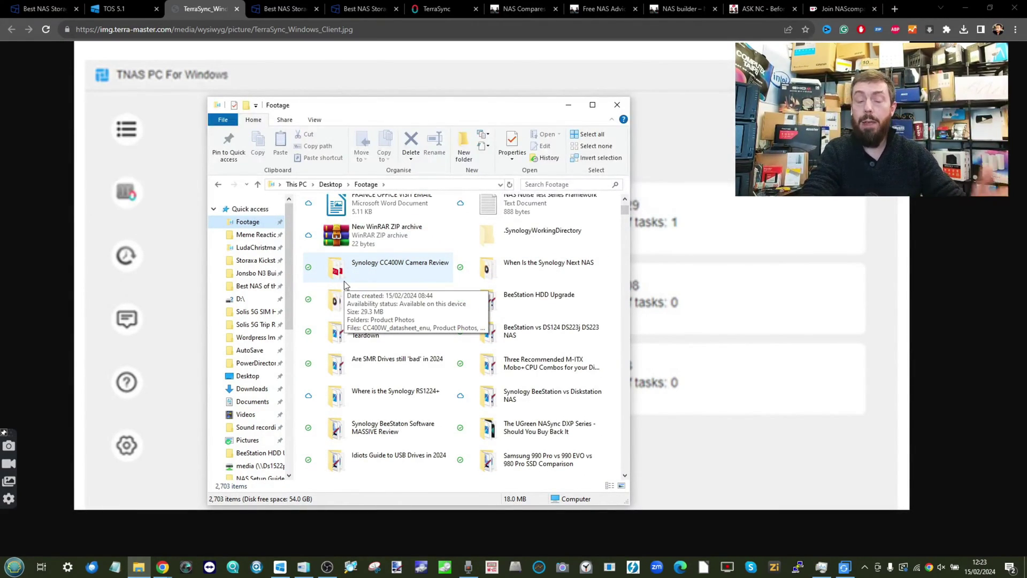
double_click(378, 266)
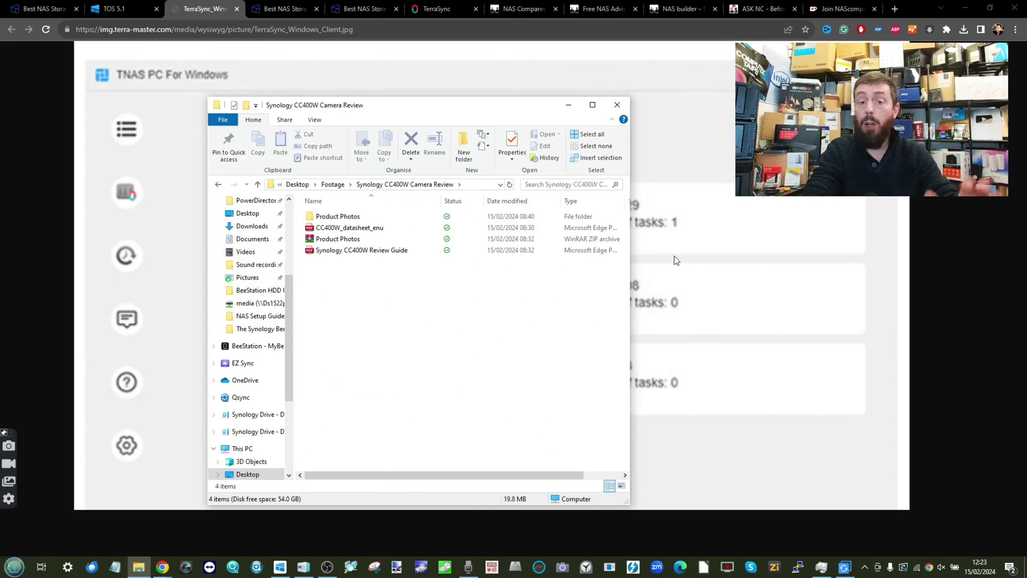
Step: Check the Product Photos folder's Synology Drive sync options, then return to Chrome
right_click(389, 215)
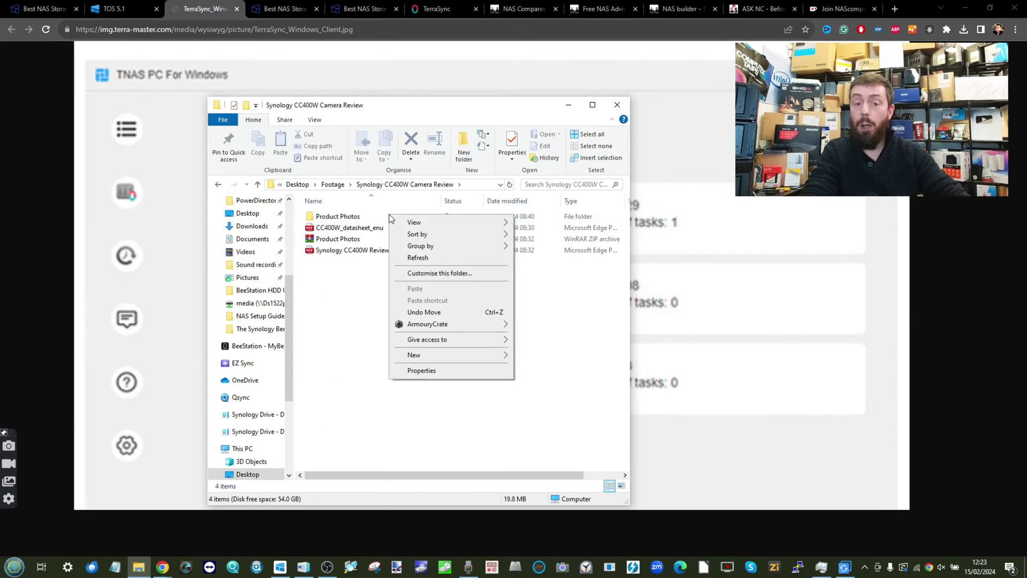
left_click(348, 218)
right_click(349, 215)
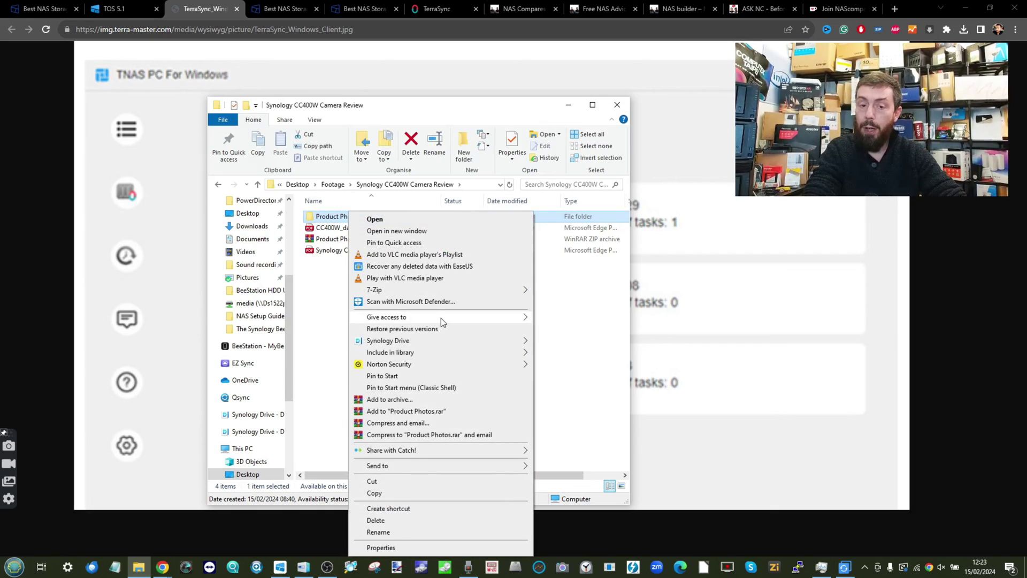
mouse_move(466, 343)
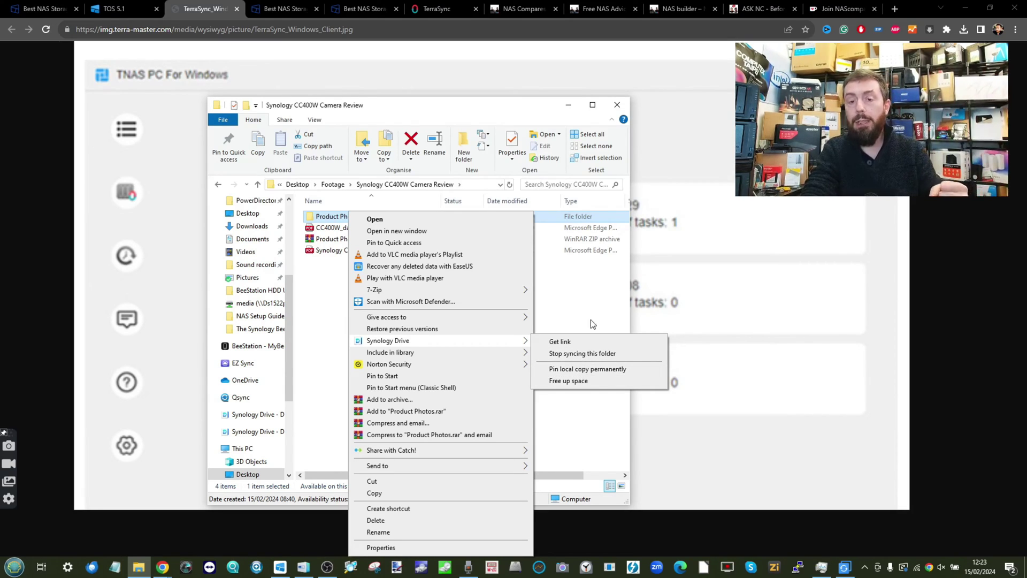
left_click(714, 300)
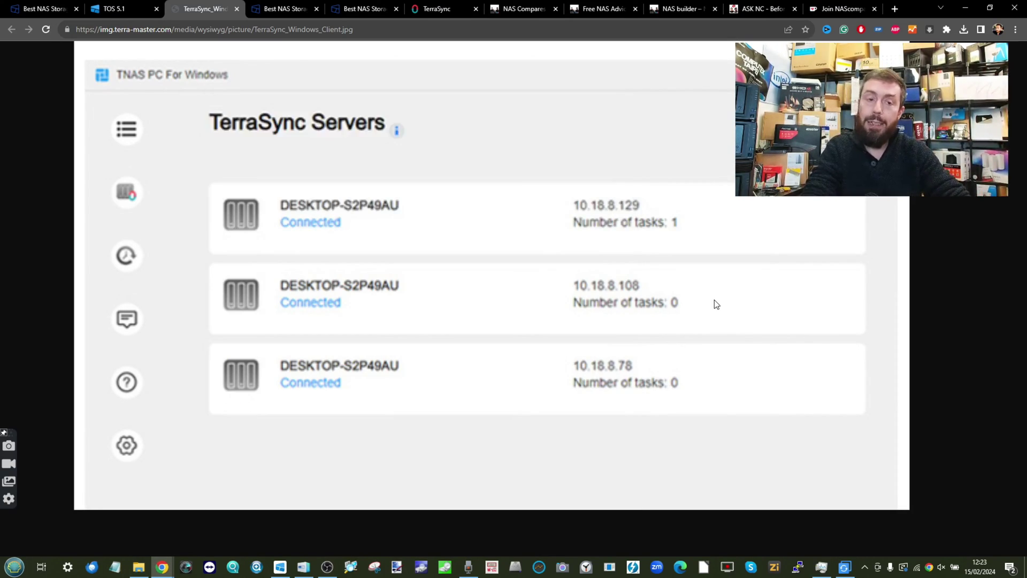
Step: On the TOS 5.1 desktop, preview TerraSync Client's Create-now server form, cancel it, and close the client
left_click(437, 16)
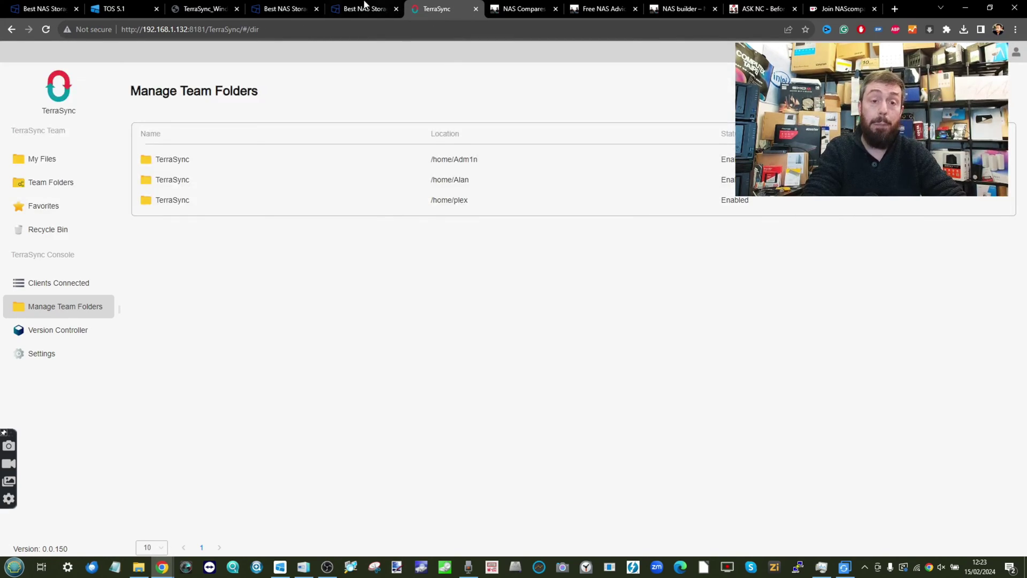
left_click(133, 7)
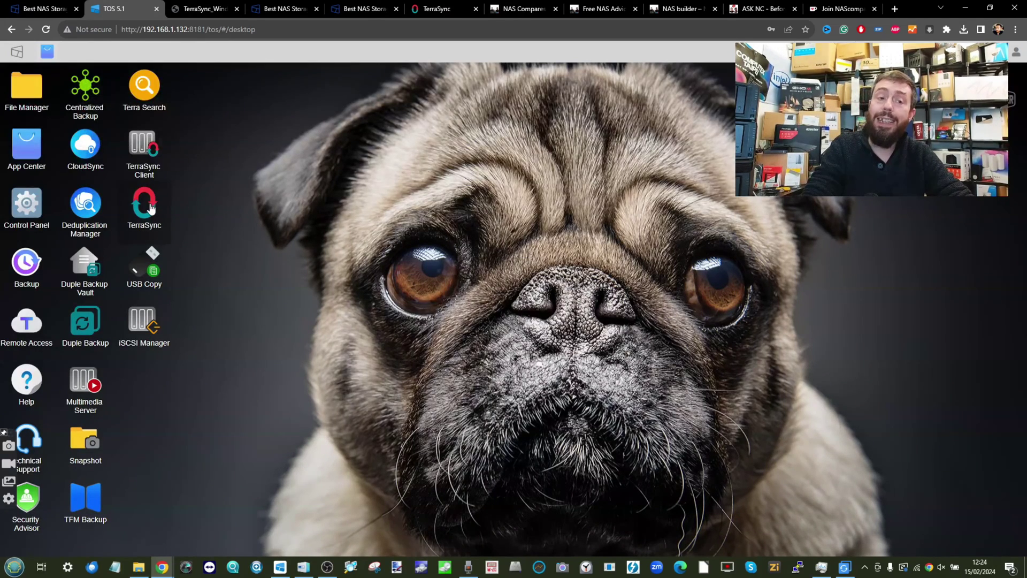
left_click(149, 164)
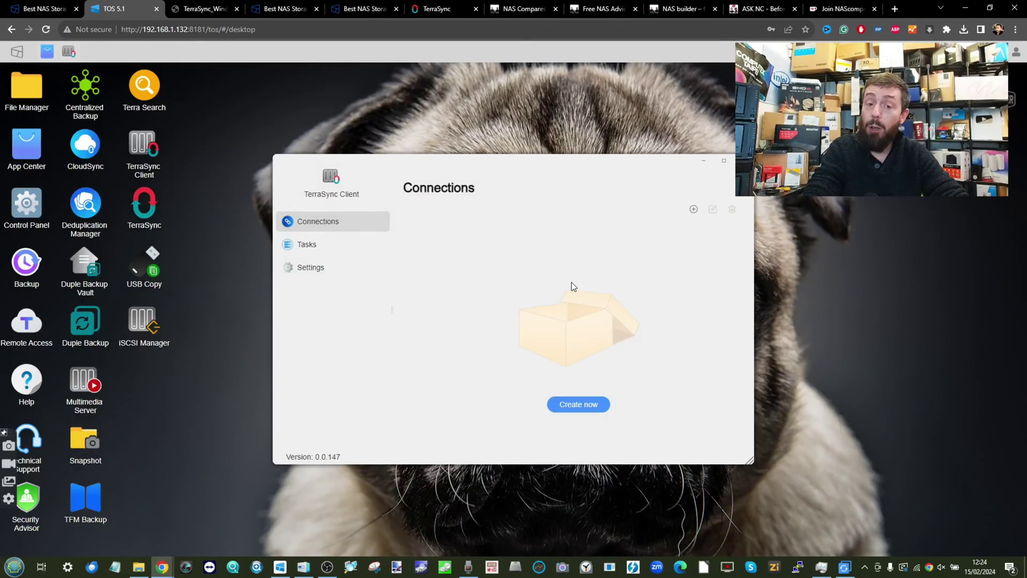
left_click(587, 410)
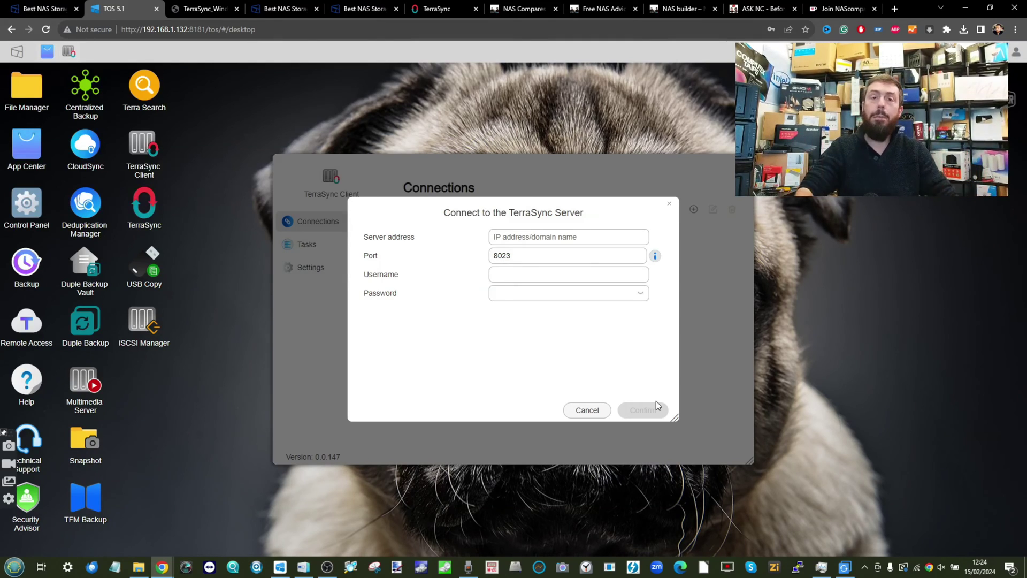
left_click(669, 204)
left_click(741, 161)
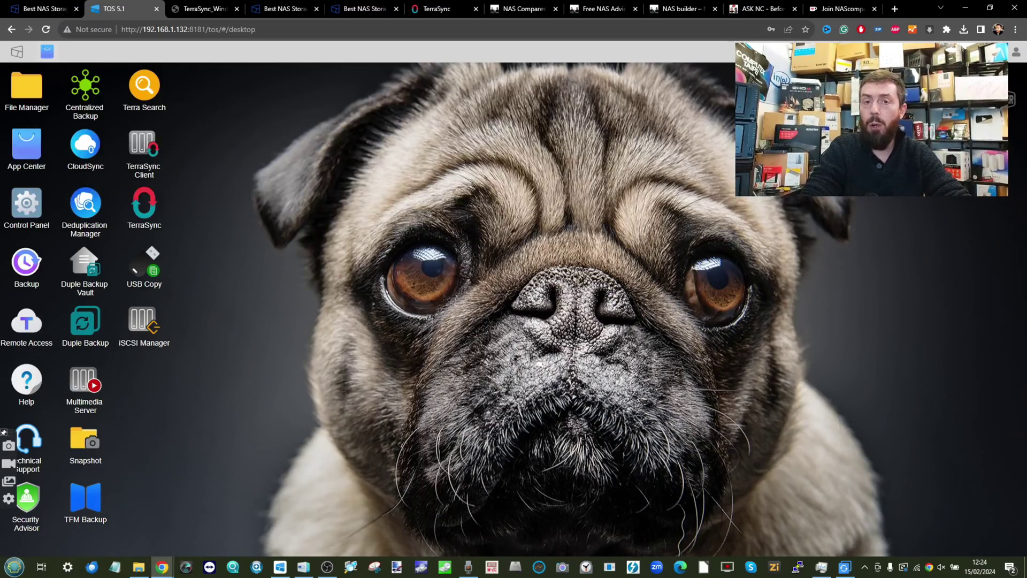
Step: Go to the NASCompares site and open the Free NAS Advice page, scrolling past the forum links
left_click(523, 9)
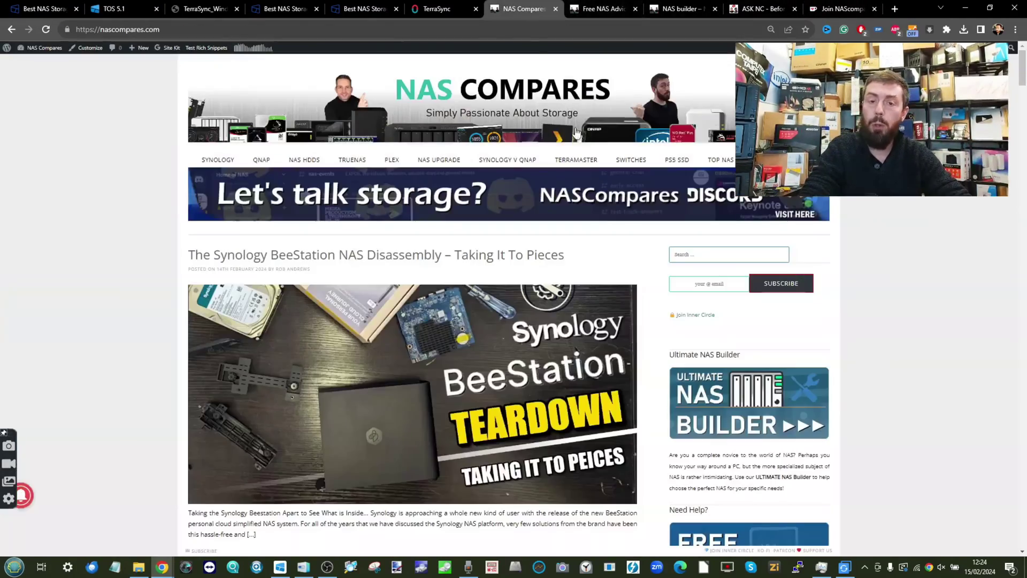
scroll(696, 267, "down", 3)
scroll(803, 343, "up", 5)
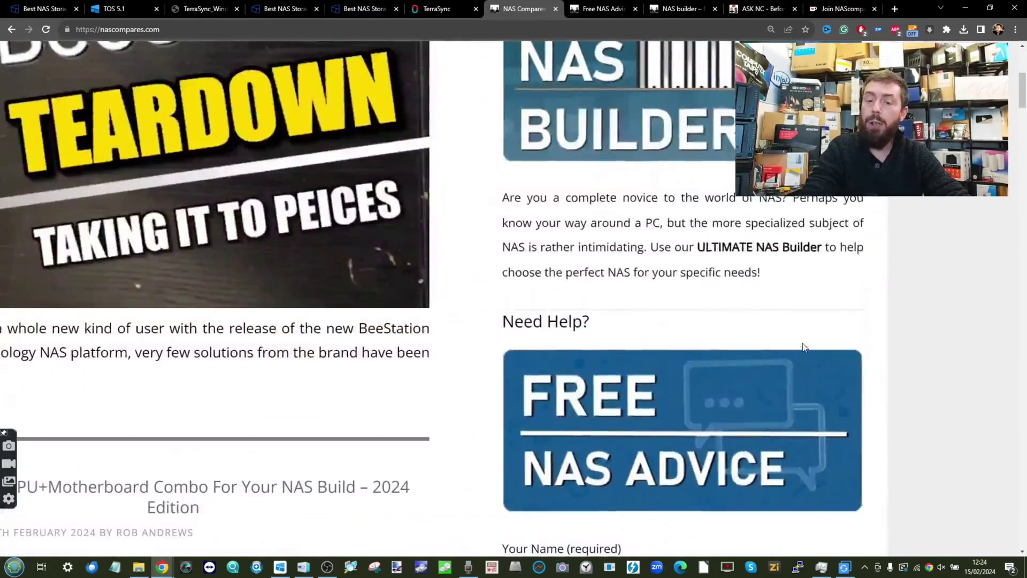
scroll(802, 342, "down", 5)
left_click(602, 6)
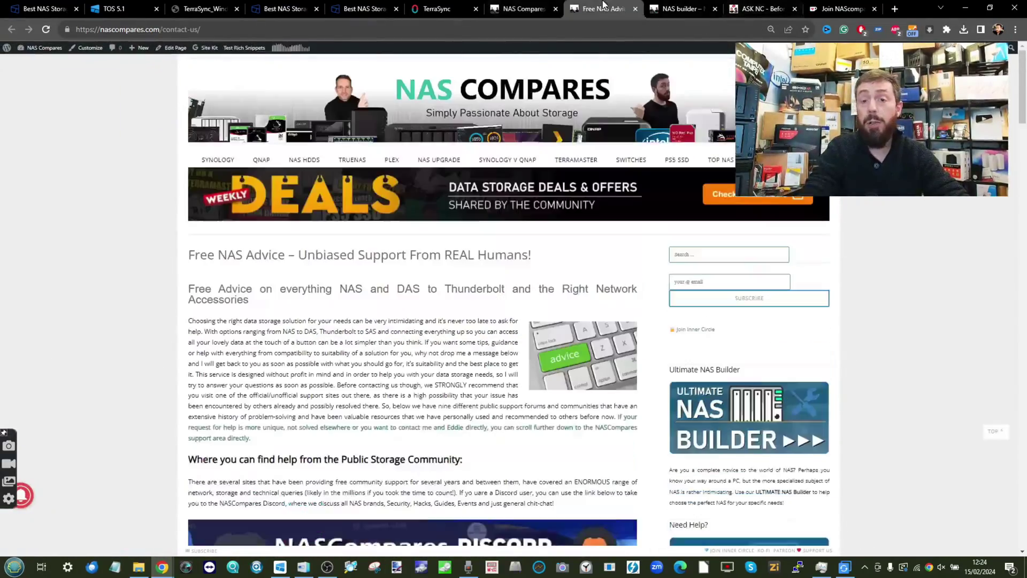
scroll(501, 179, "down", 6)
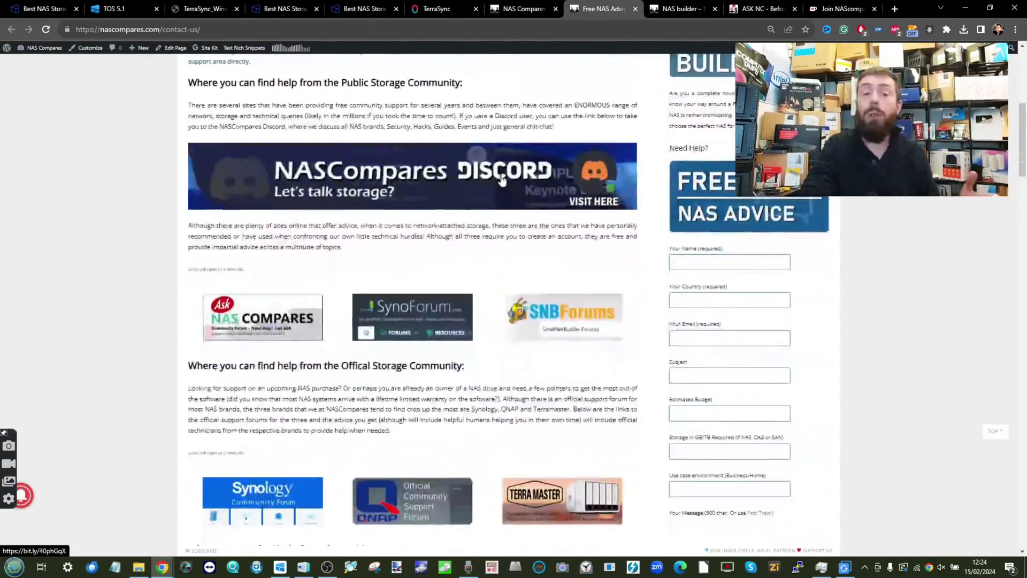
scroll(277, 291, "down", 2)
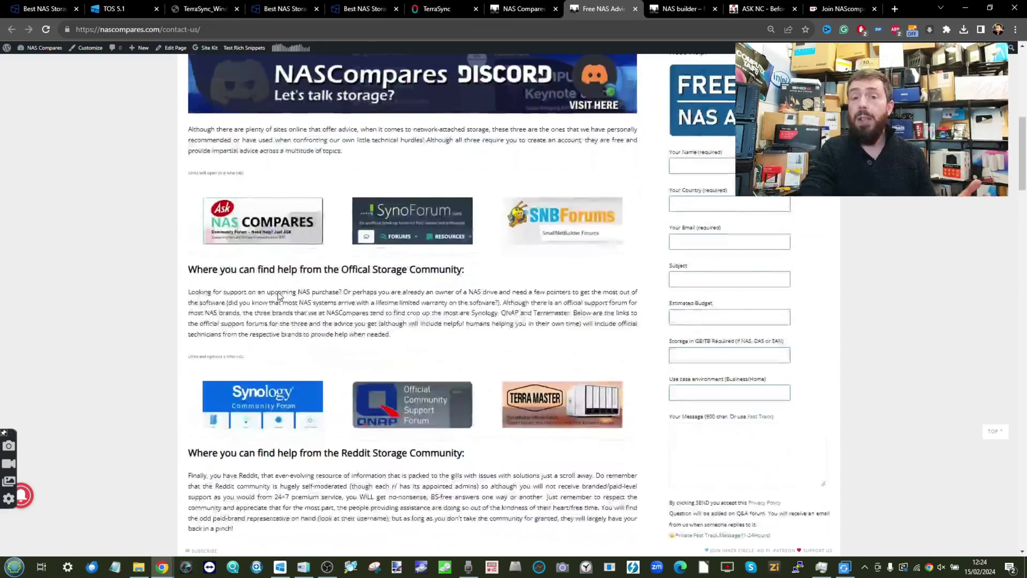
scroll(277, 295, "up", 3)
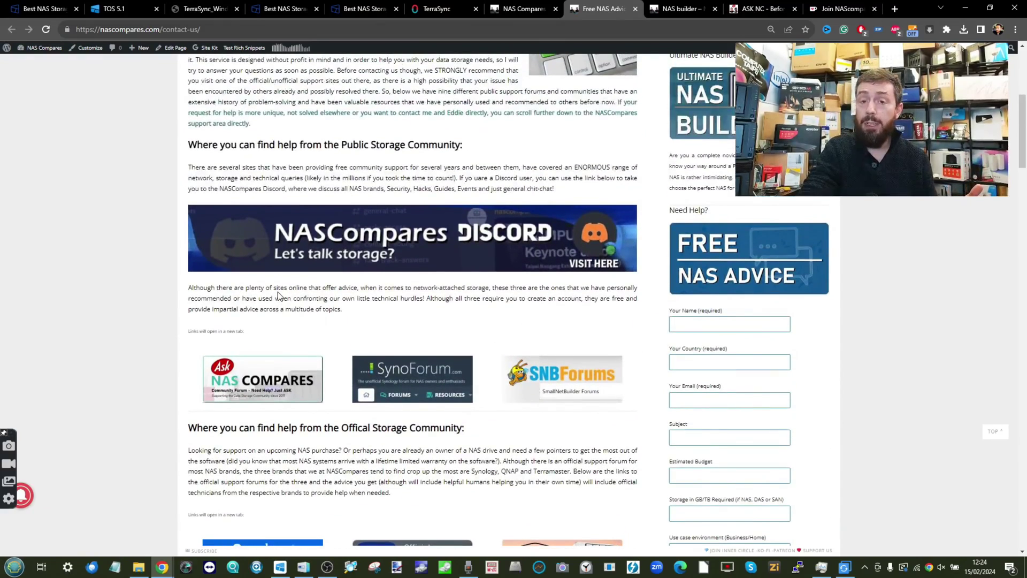
Step: Glance at the ASK NC forum, then return and scroll to the £8.45 Ko-fi Fast Track Enquiry box
left_click(763, 9)
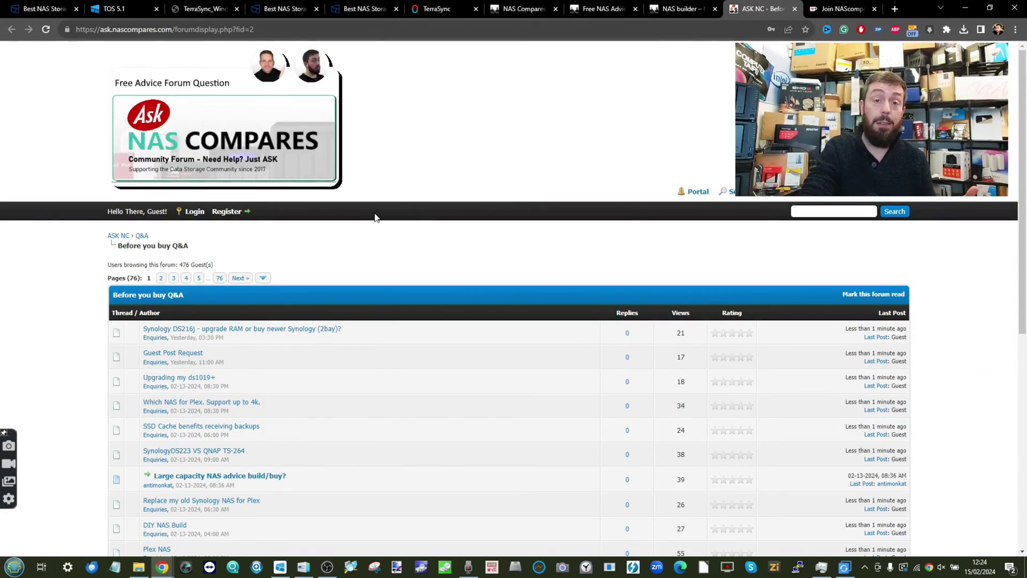
left_click(604, 8)
scroll(453, 253, "down", 6)
scroll(453, 253, "down", 6)
scroll(453, 253, "up", 5, "ctrl")
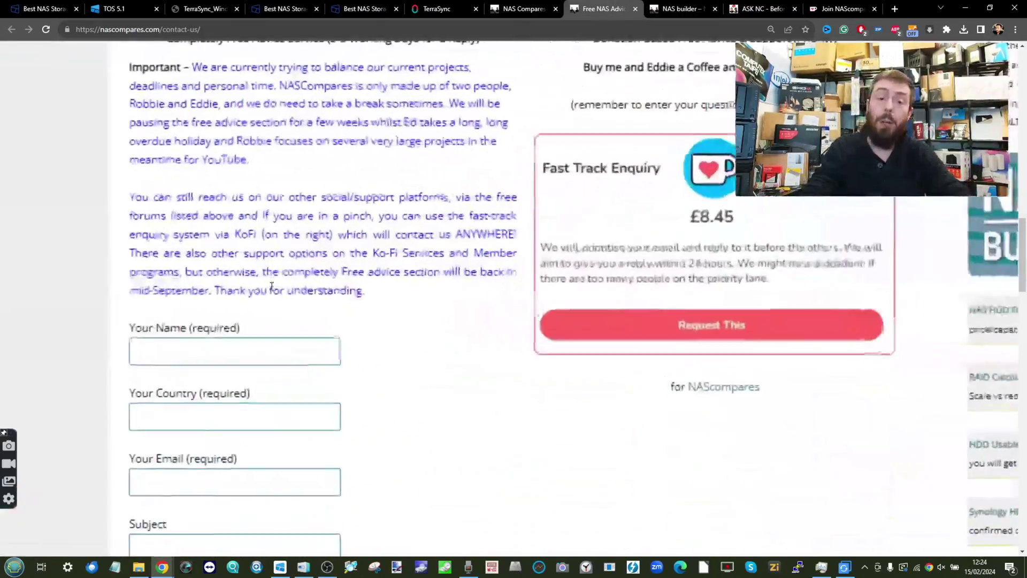
scroll(272, 286, "down", 2, "ctrl")
scroll(273, 290, "up", 2, "ctrl")
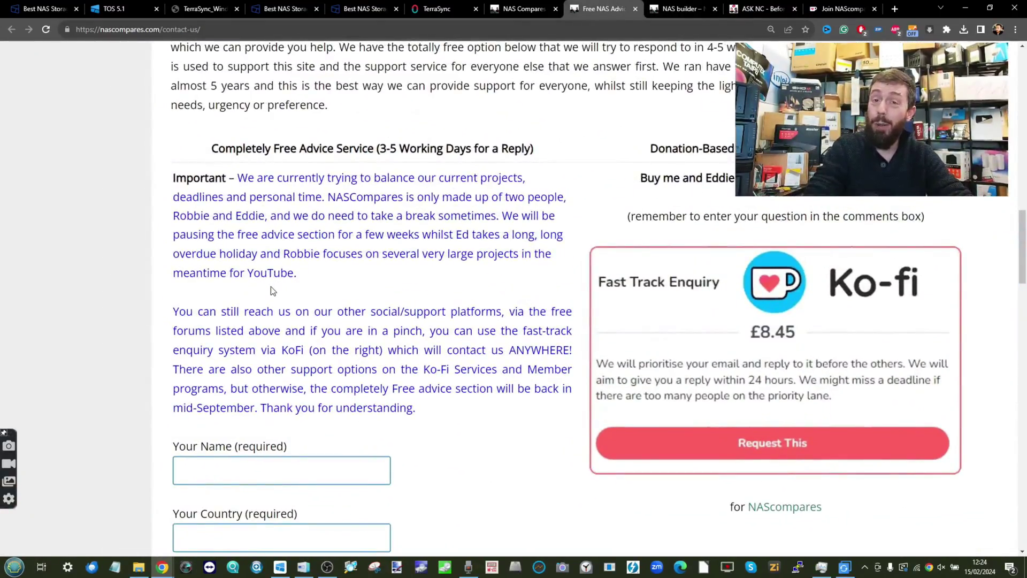
scroll(271, 291, "down", 2, "ctrl")
scroll(271, 290, "up", 2, "ctrl")
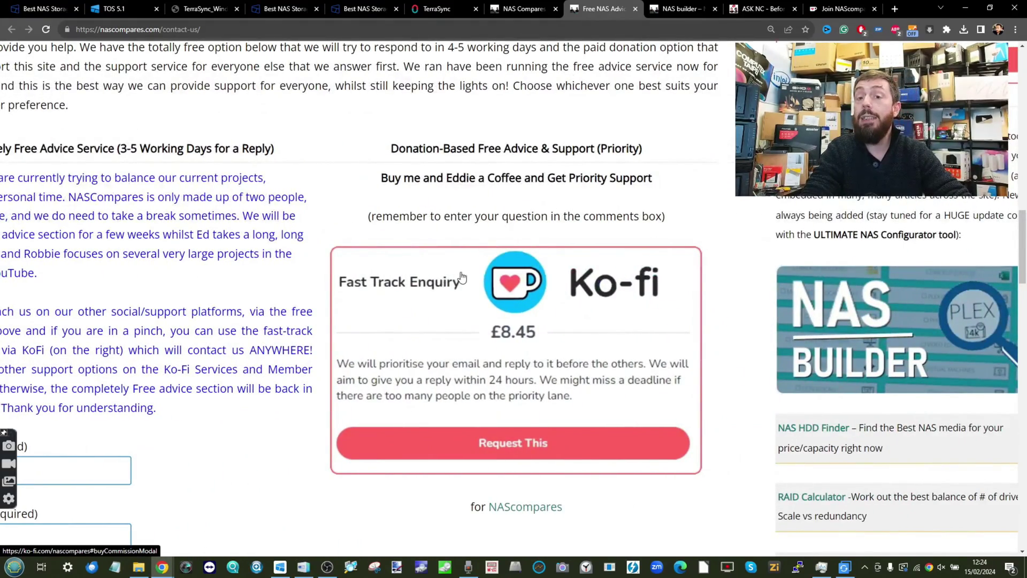
Step: Browse the NAScompares membership tiers on the Ko-fi Join NAScompares page
left_click(834, 8)
scroll(507, 126, "down", 3)
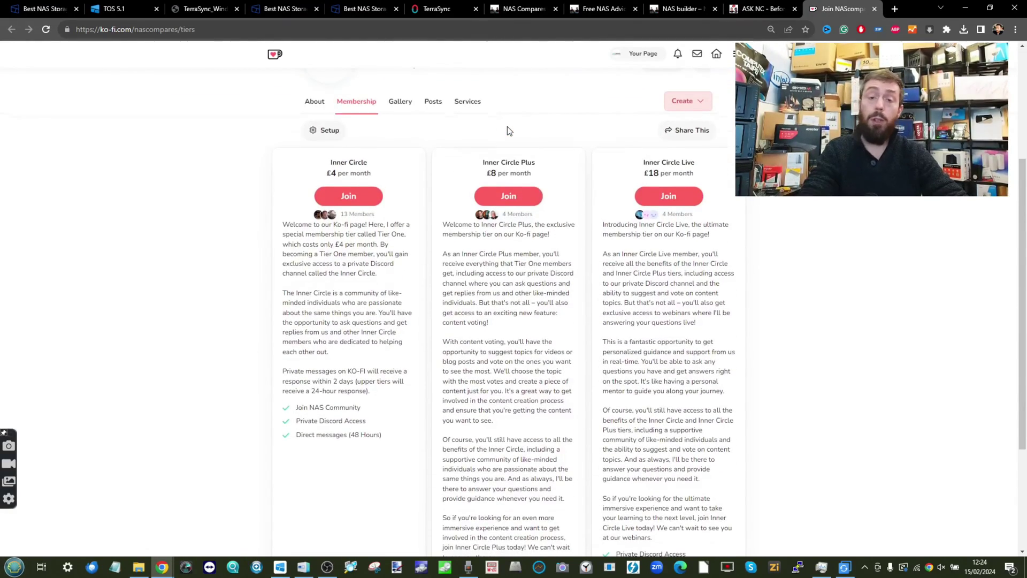
scroll(507, 126, "down", 3)
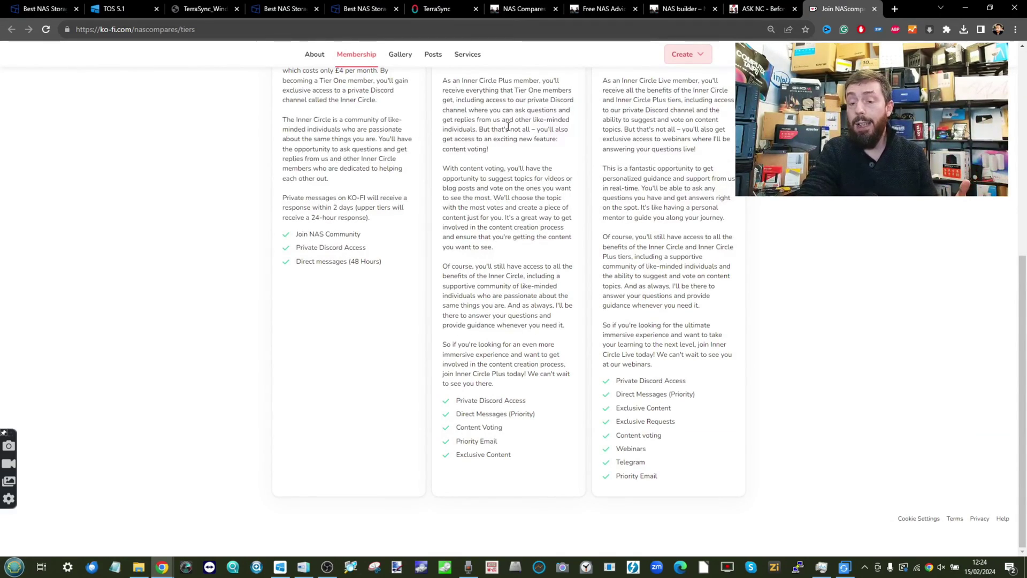
scroll(507, 129, "up", 6)
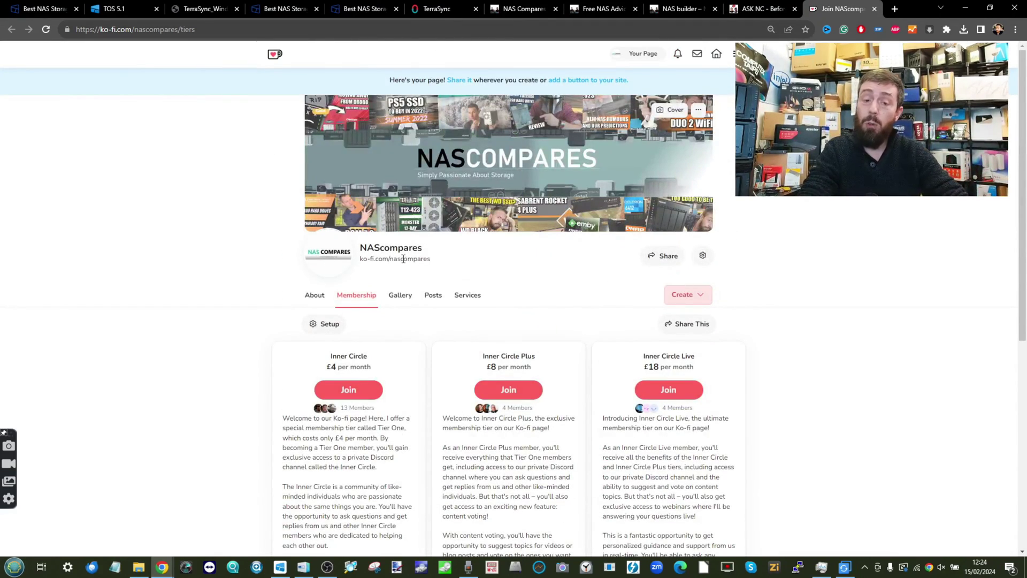
Step: Bring up the Services page listing the NAS Advice request and the £139 1 Hour Zoom Consultation
left_click(467, 293)
scroll(467, 268, "down", 3)
scroll(467, 268, "up", 5)
scroll(467, 269, "down", 5)
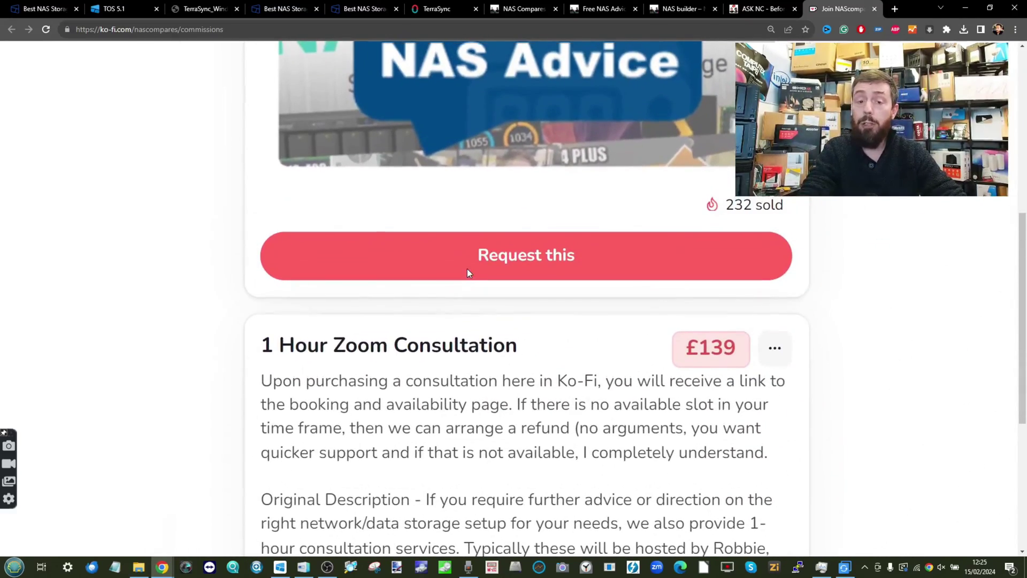